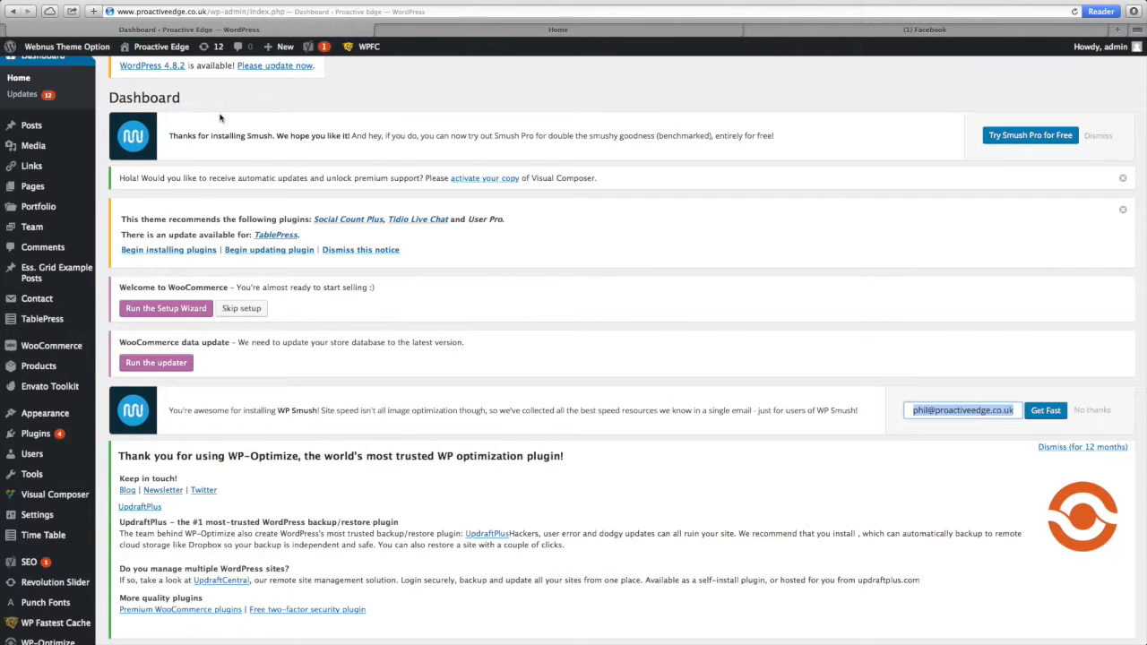
# Step: Open the list of all posts in the site's WordPress admin
pyautogui.click(574, 32)
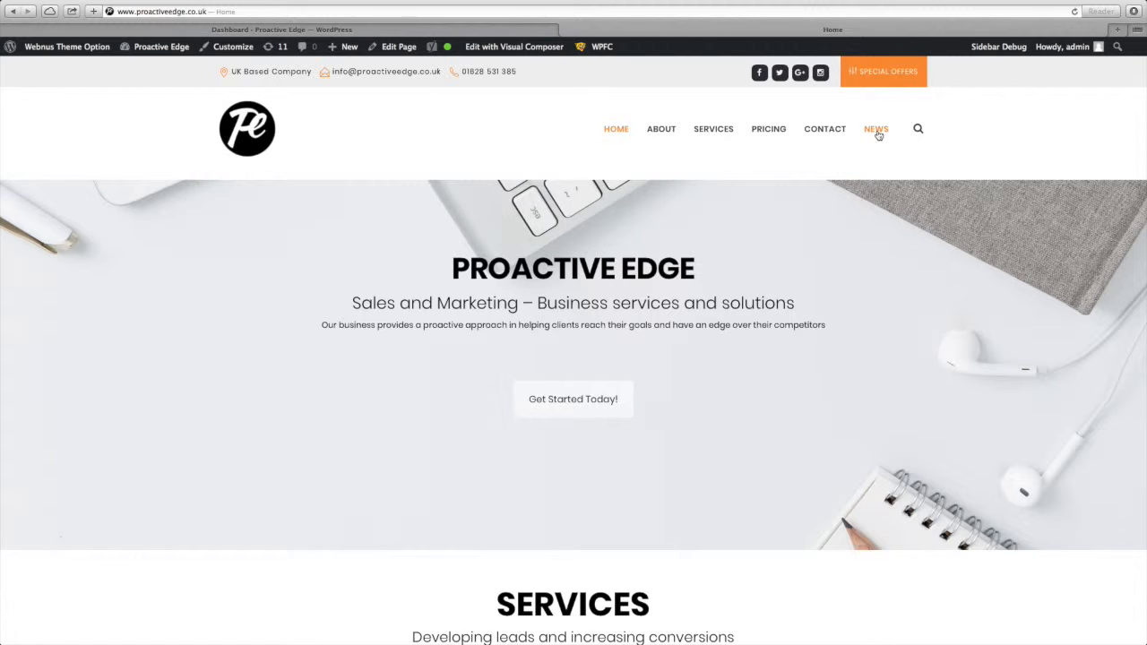
pyautogui.click(318, 29)
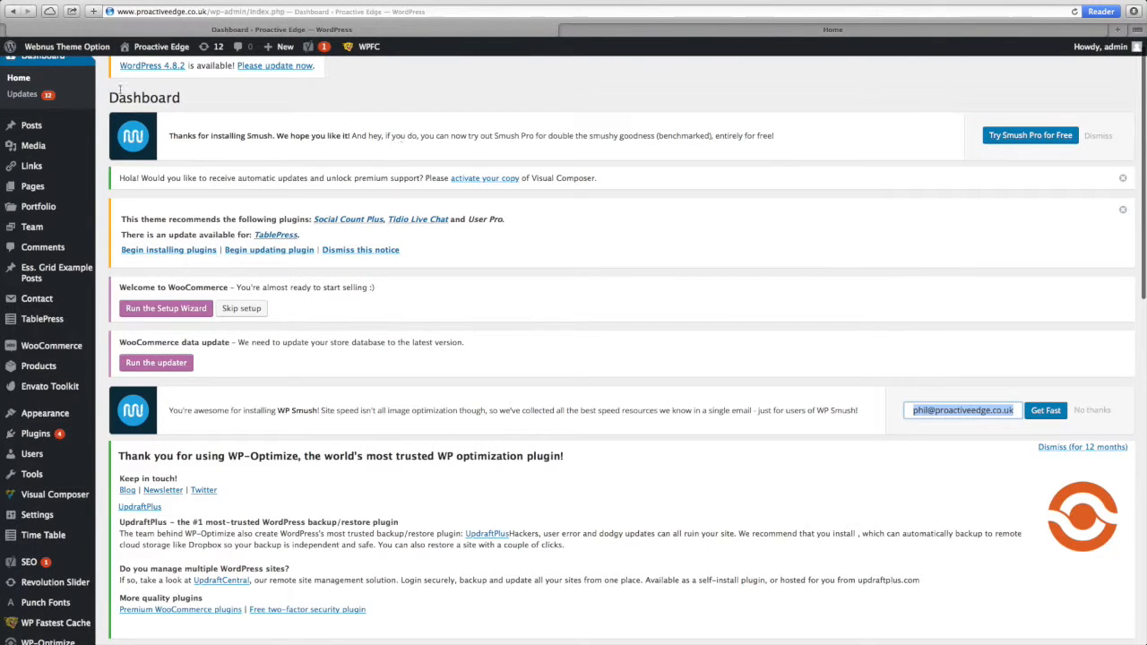
pyautogui.moveTo(35, 126)
pyautogui.scroll(1, 45, 130)
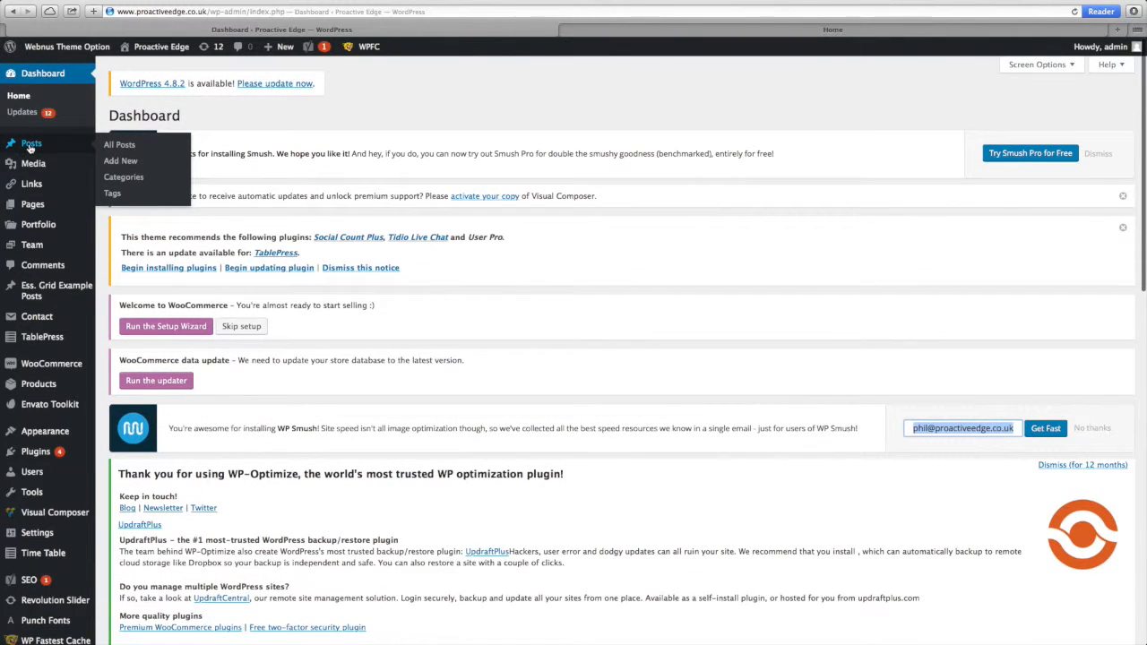
pyautogui.click(32, 144)
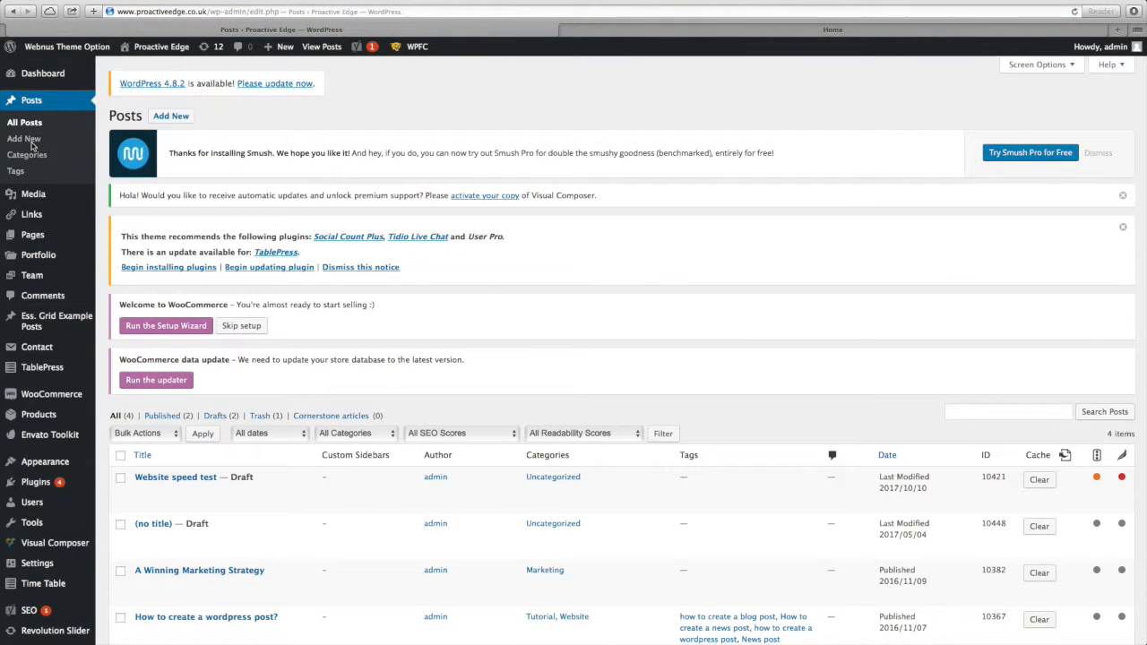
# Step: Start a new post from the posts list
pyautogui.scroll(-3, 546, 326)
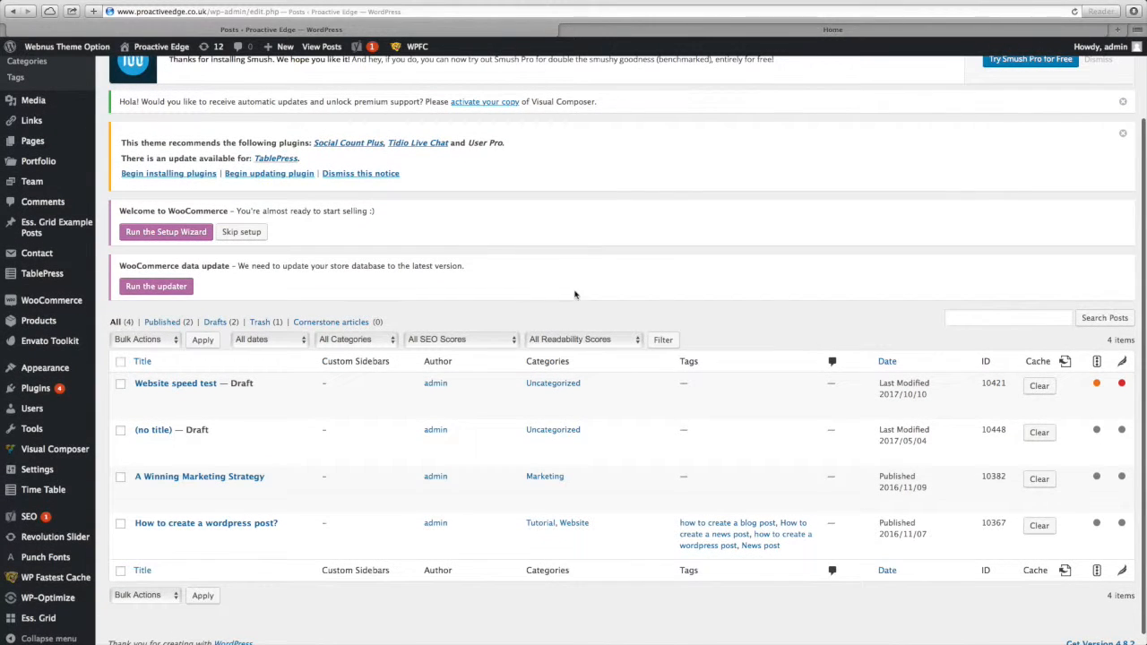
pyautogui.scroll(3, 586, 264)
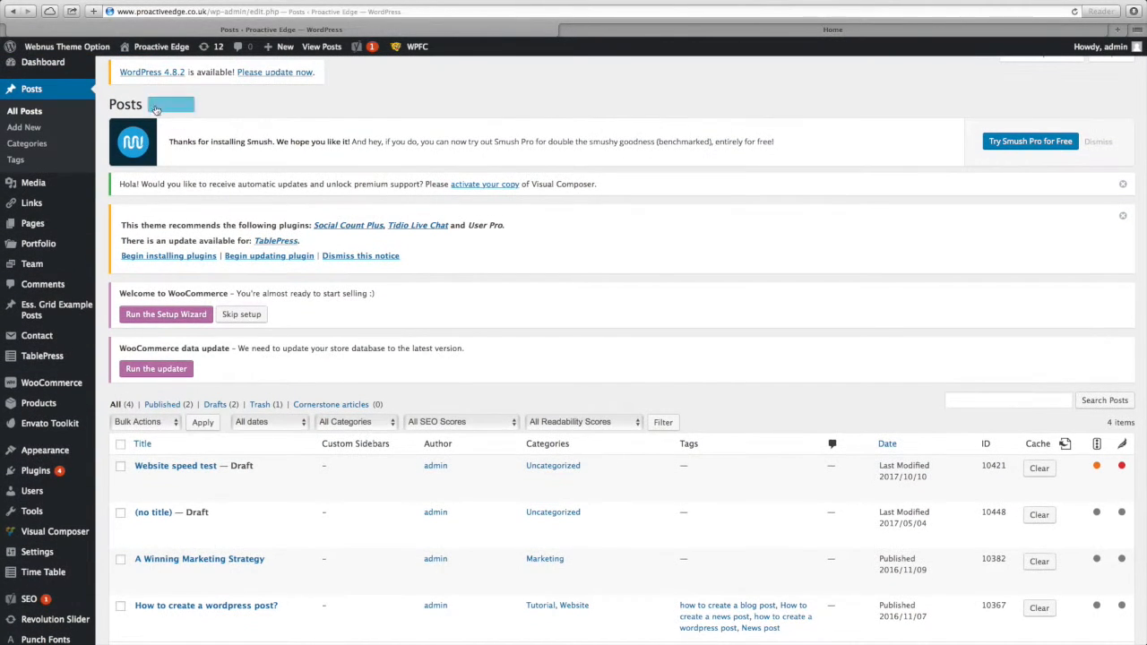
pyautogui.click(164, 109)
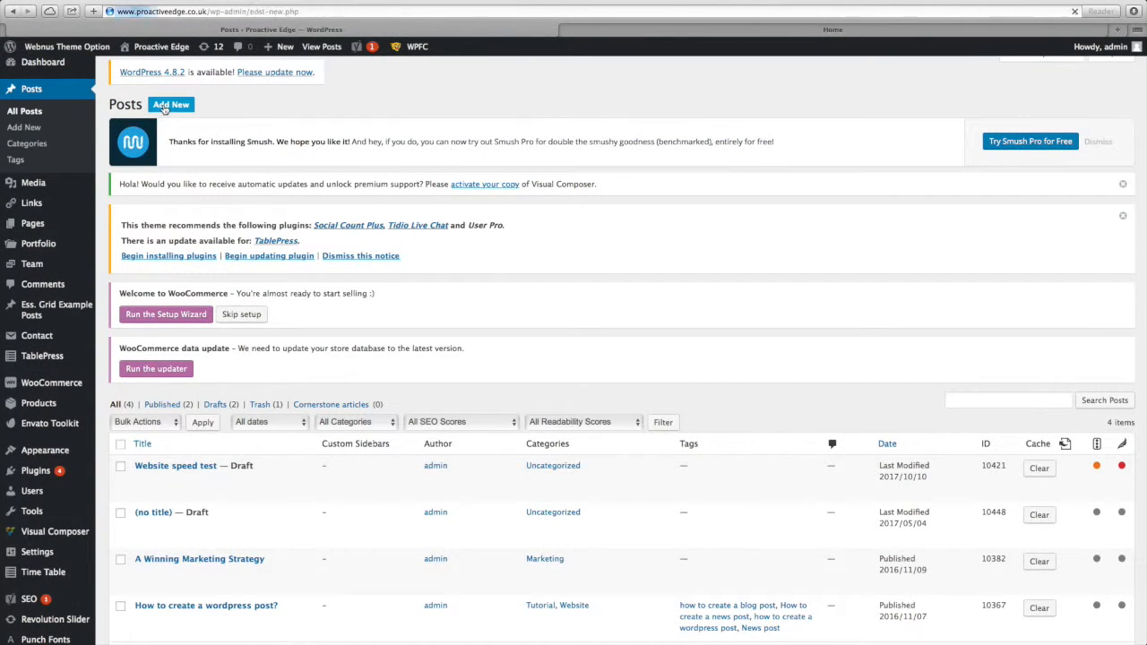
# Step: Enter "Visual Composer Tutorial" as the title of the new post
pyautogui.scroll(-7, 597, 166)
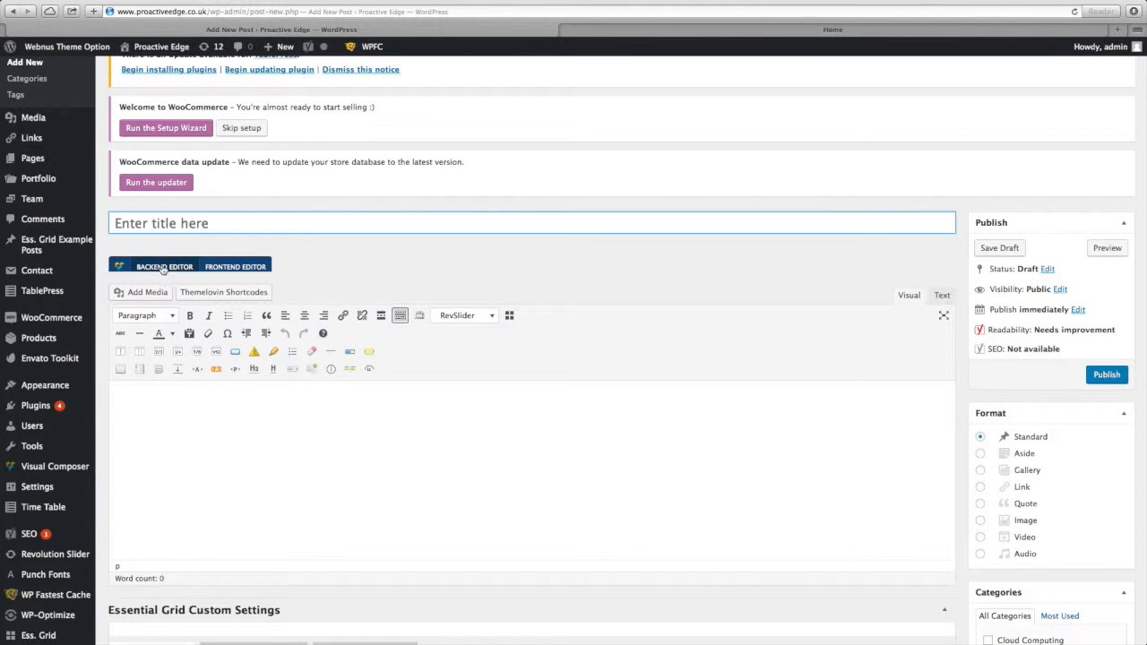
pyautogui.click(142, 225)
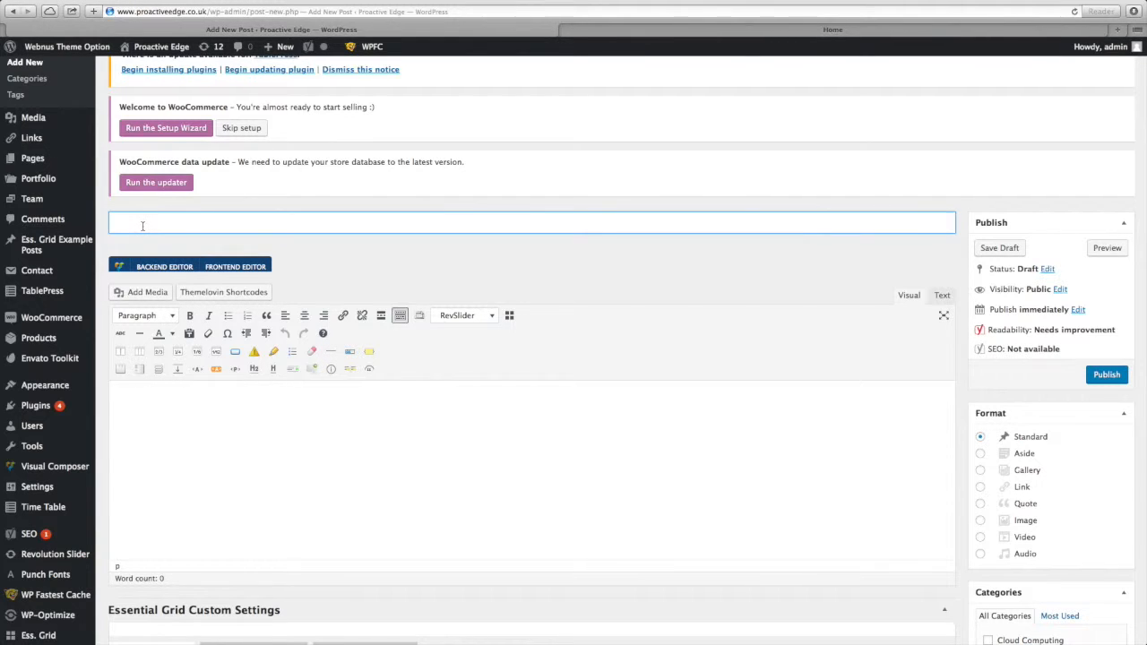
pyautogui.press('BackSpace')
pyautogui.press('BackSpace')
pyautogui.press('BackSpace')
pyautogui.write('Visual Composer Tutorial')
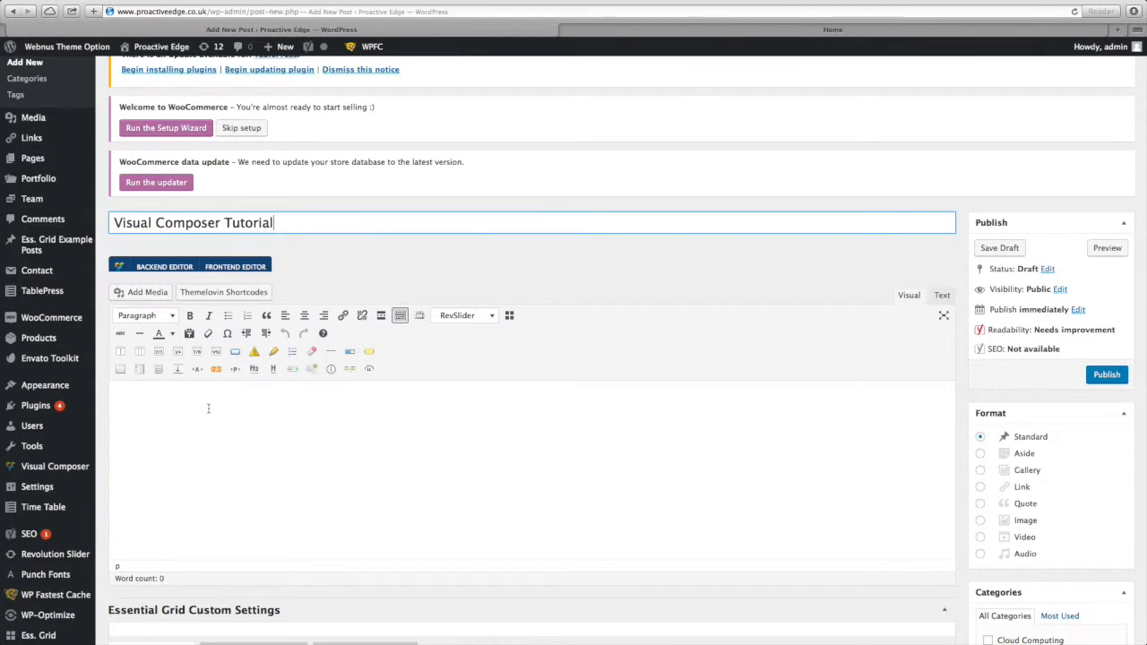
pyautogui.click(208, 408)
pyautogui.tripleClick(281, 222)
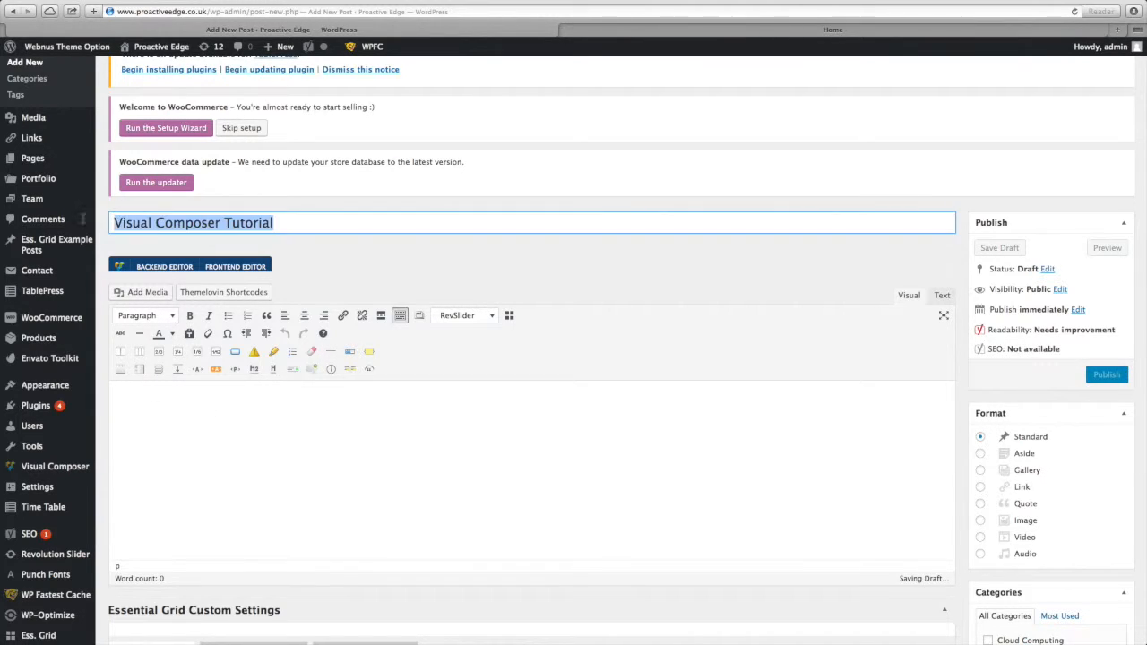
pyautogui.click(330, 223)
# Step: Switch the post to the Visual Composer backend editor and add a Row element to the blank page
pyautogui.click(150, 269)
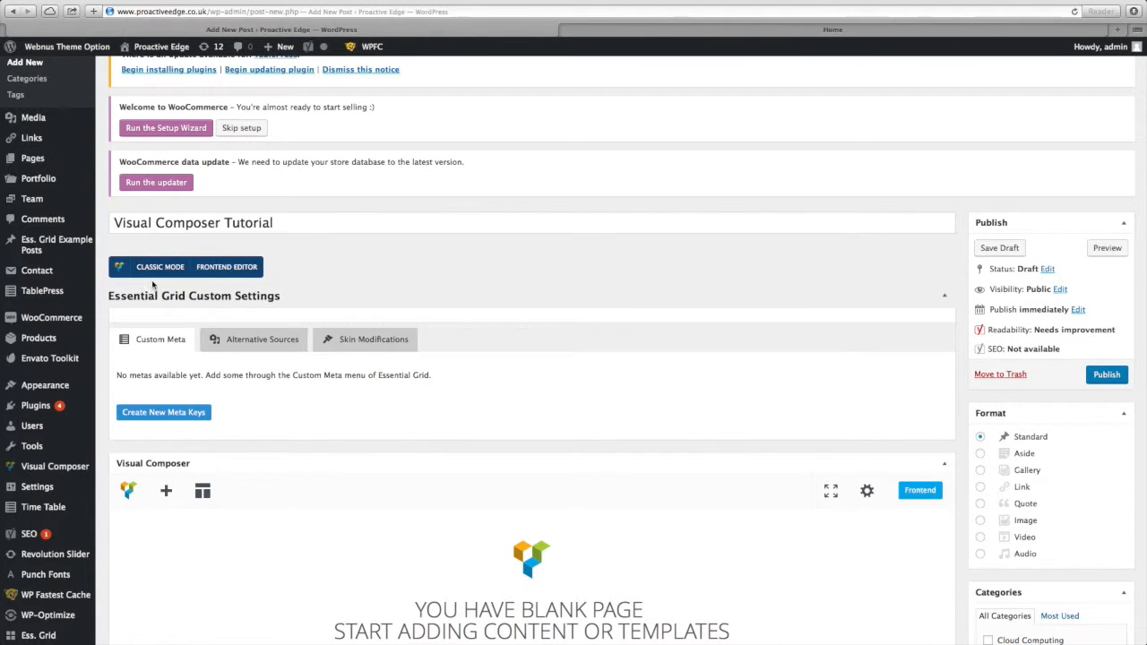
pyautogui.scroll(-4, 412, 484)
pyautogui.scroll(-1, 412, 487)
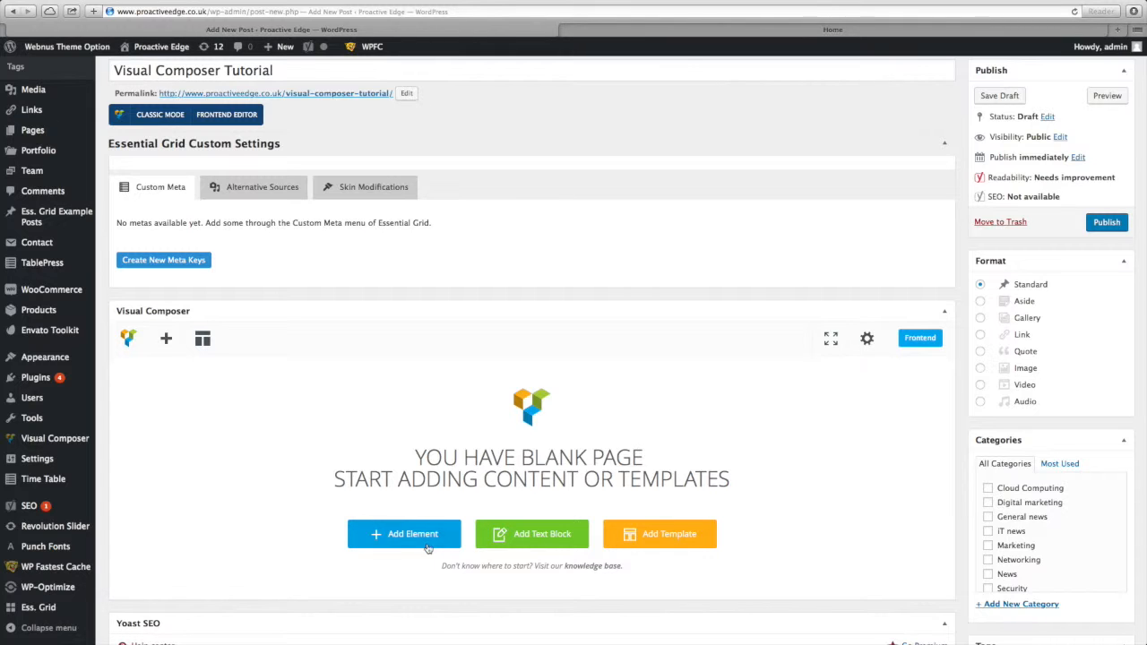
pyautogui.click(394, 535)
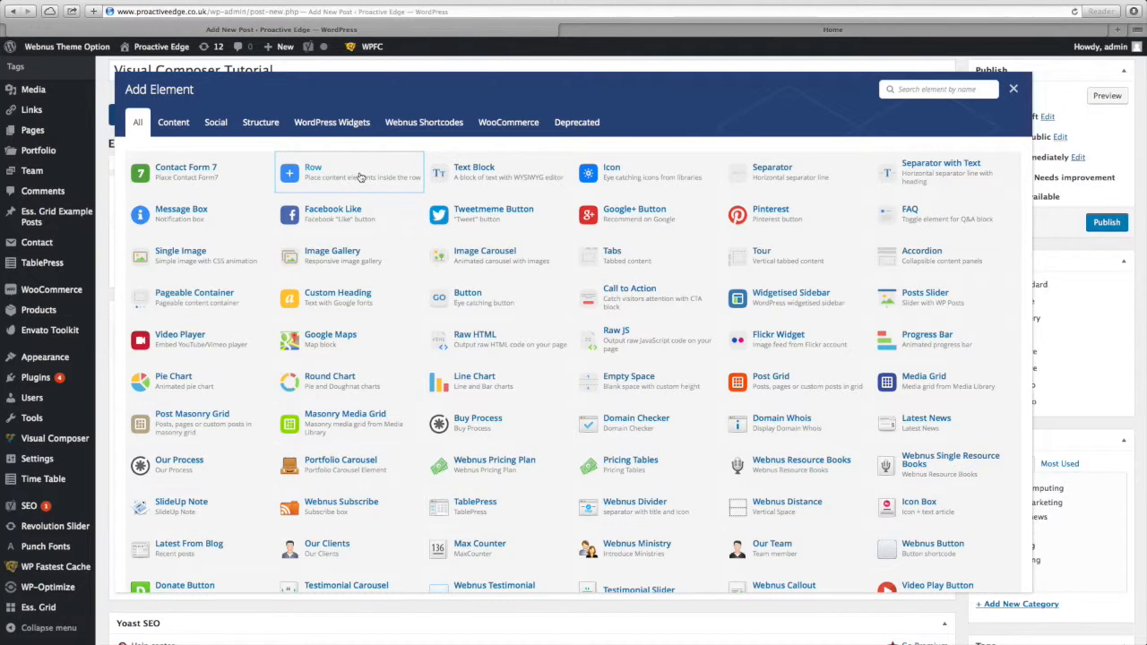
pyautogui.click(362, 176)
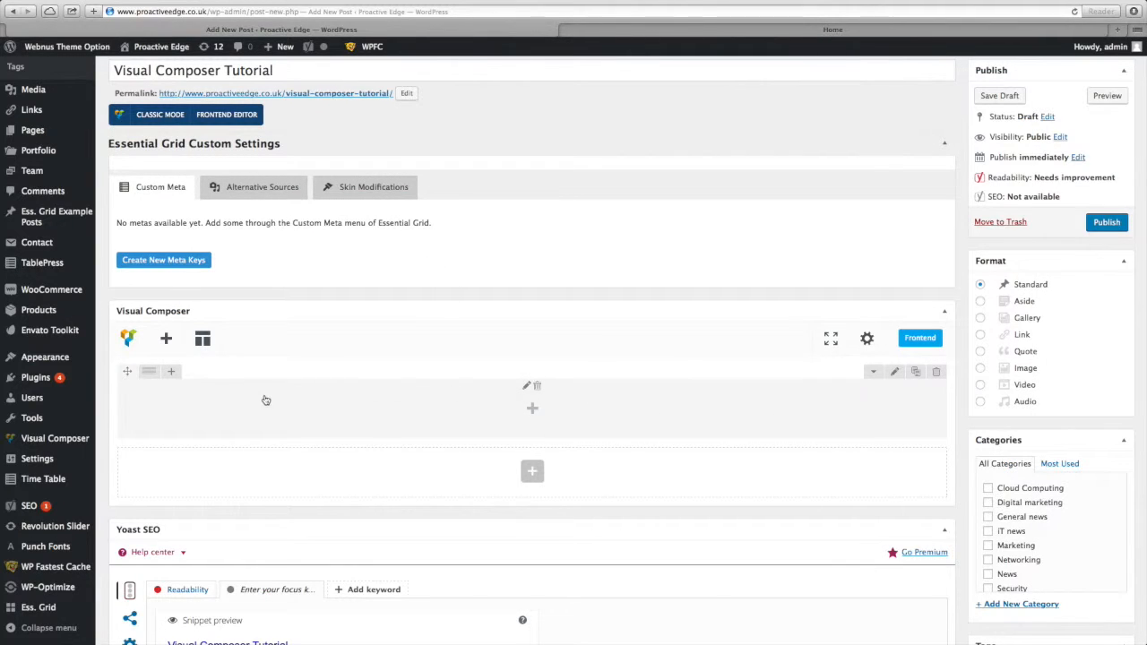
# Step: Add a Text Block inside the row and replace its placeholder text with the copied "Website Speed Test" article
pyautogui.click(532, 407)
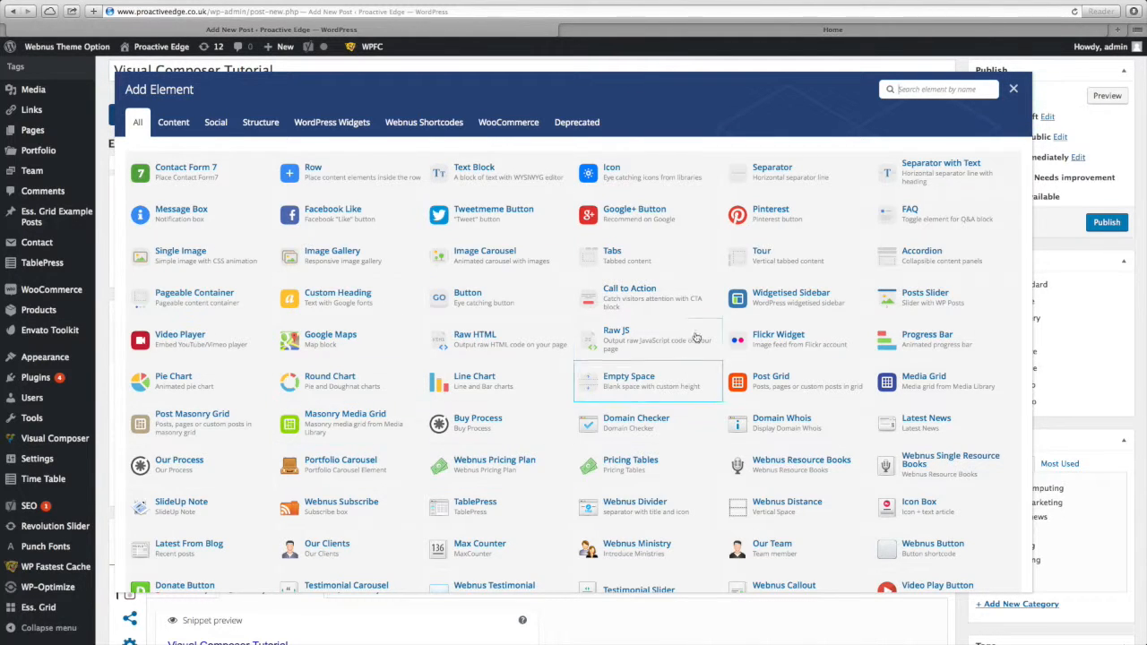
pyautogui.click(484, 173)
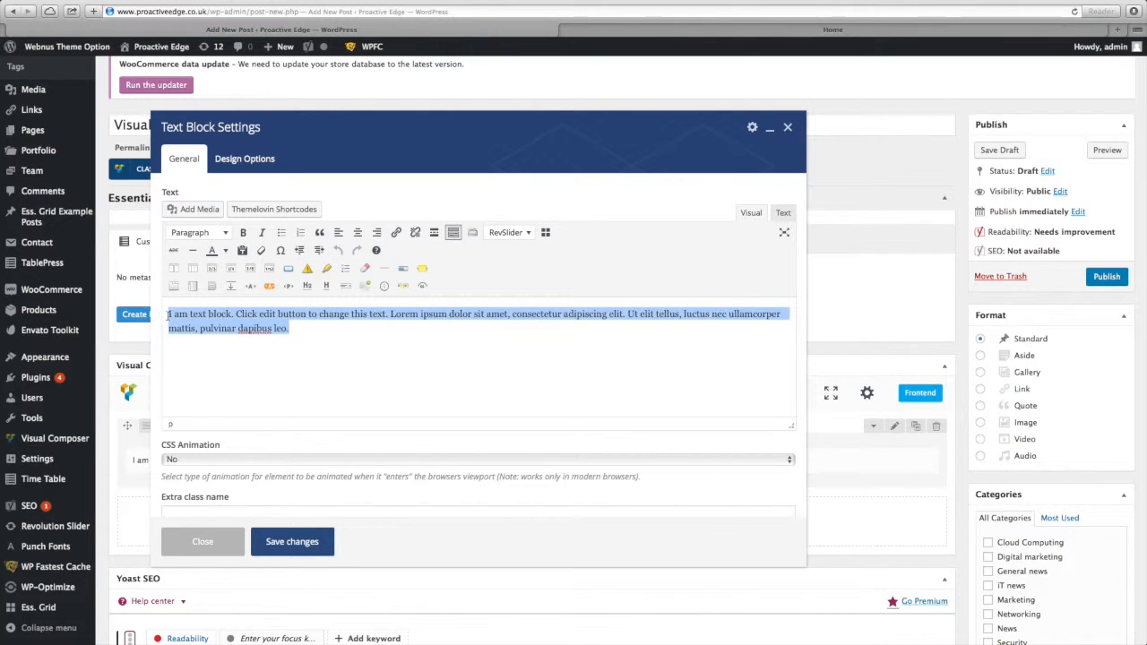
pyautogui.press('BackSpace')
pyautogui.rightClick(202, 321)
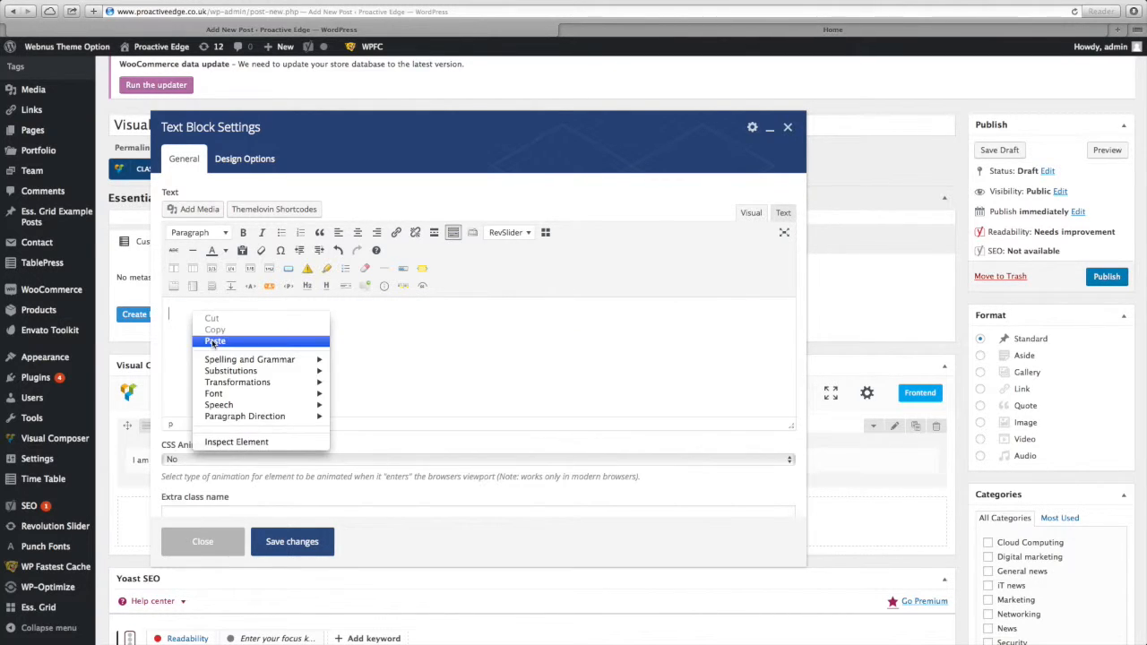
pyautogui.click(220, 342)
pyautogui.scroll(15, 241, 341)
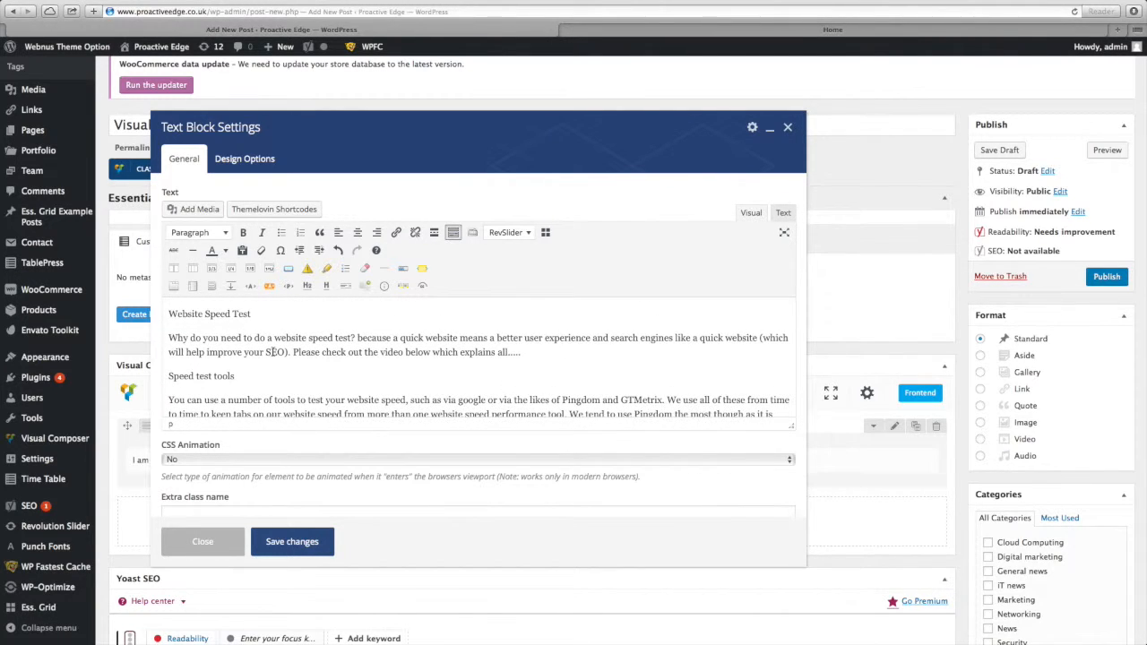
pyautogui.scroll(-1, 283, 539)
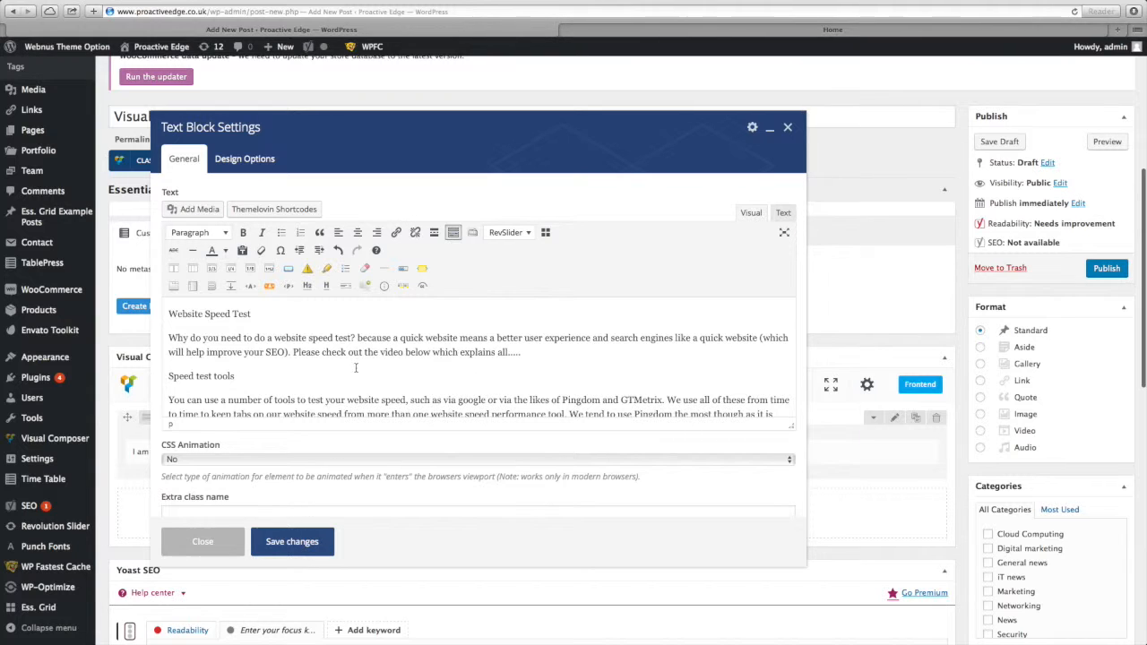
pyautogui.click(287, 543)
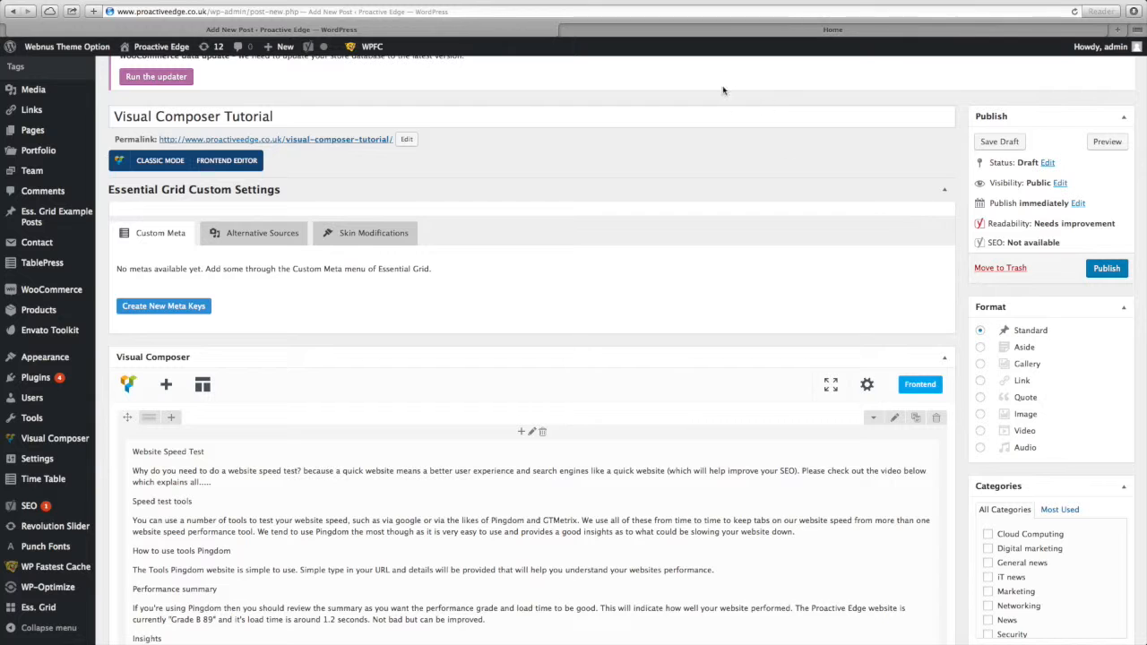
# Step: Preview the draft post and look through the whole article as displayed on the site
pyautogui.click(1122, 145)
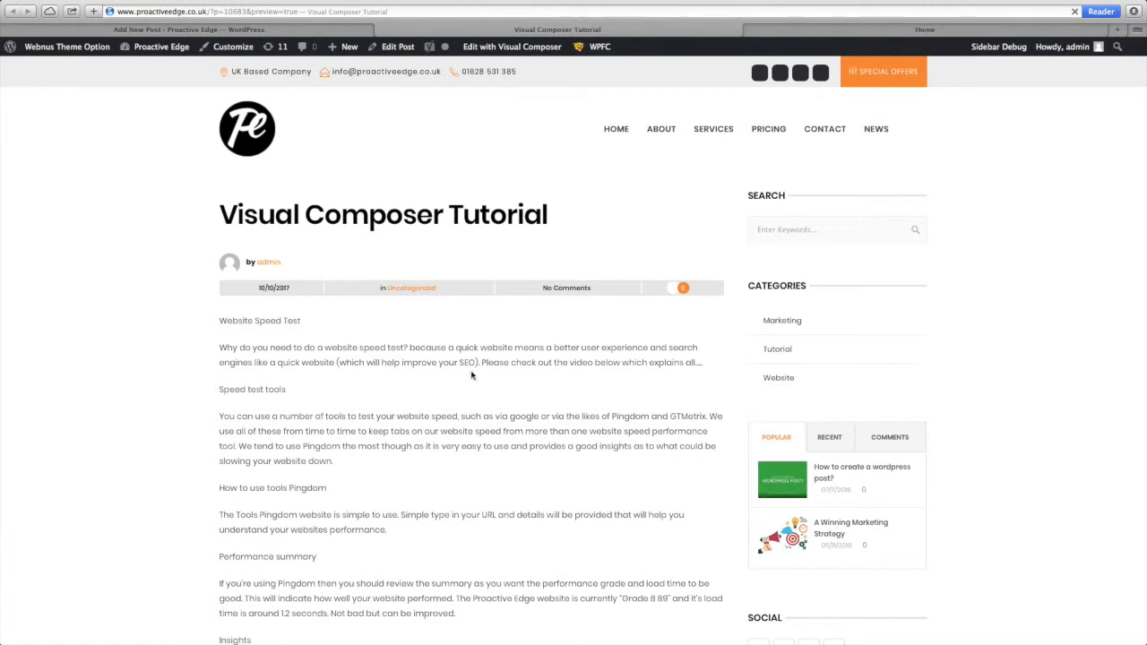
pyautogui.scroll(-4, 471, 375)
pyautogui.scroll(-8, 321, 358)
pyautogui.scroll(12, 321, 359)
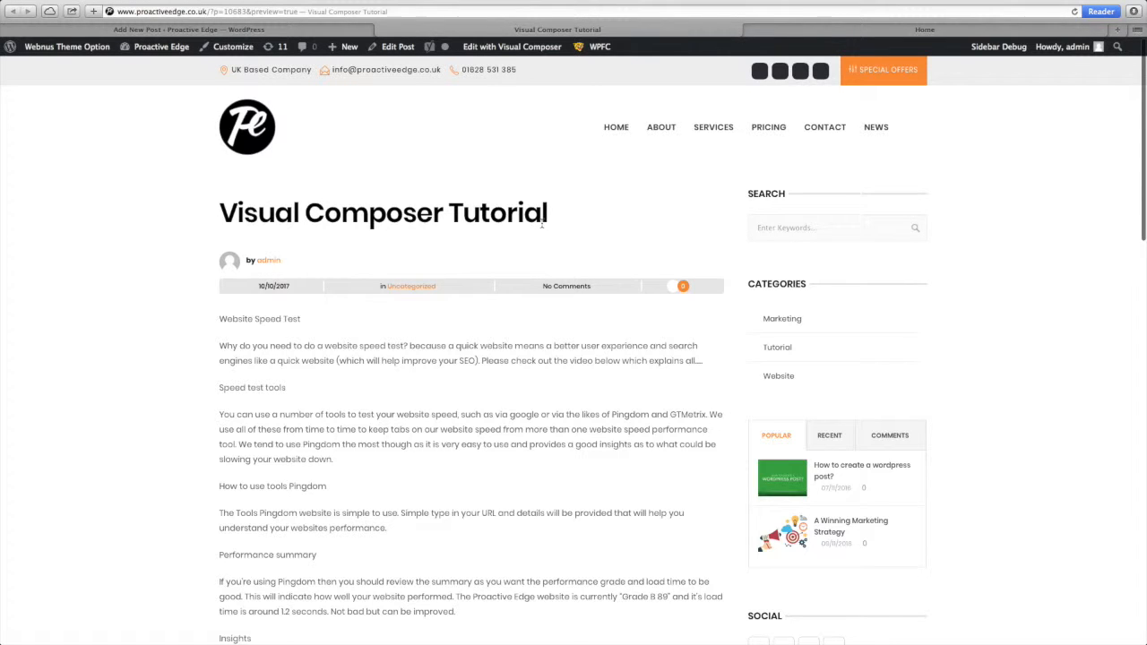
# Step: Reopen the text block in the post editor and format the "Website Speed Test" line as Heading 1
pyautogui.click(211, 31)
pyautogui.scroll(-5, 362, 437)
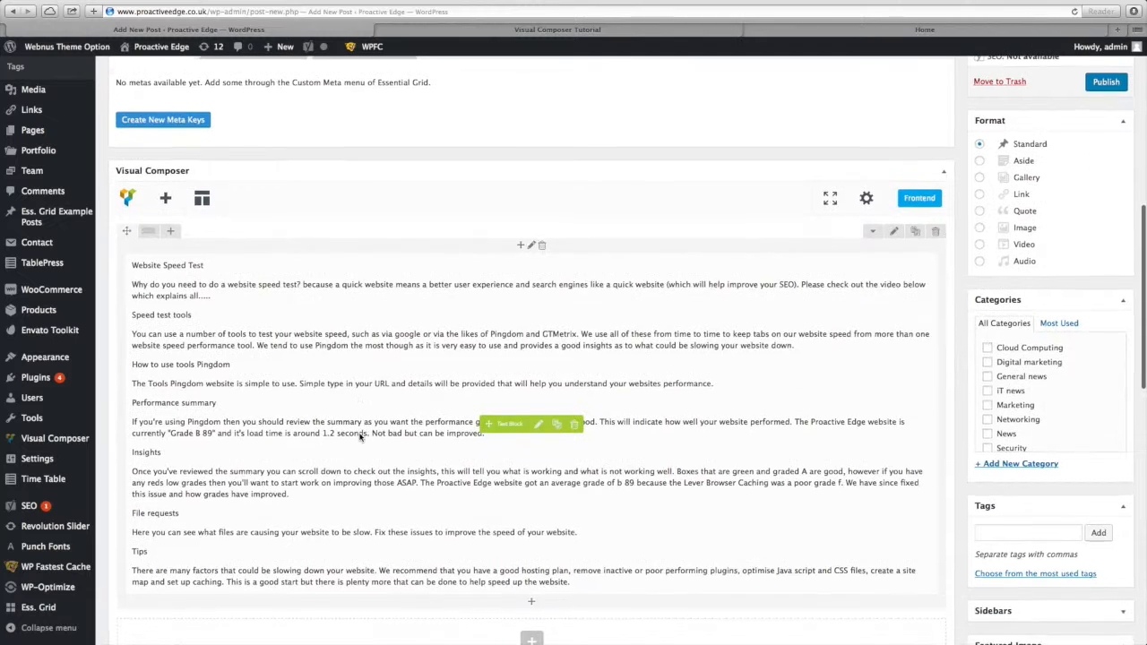
pyautogui.click(539, 409)
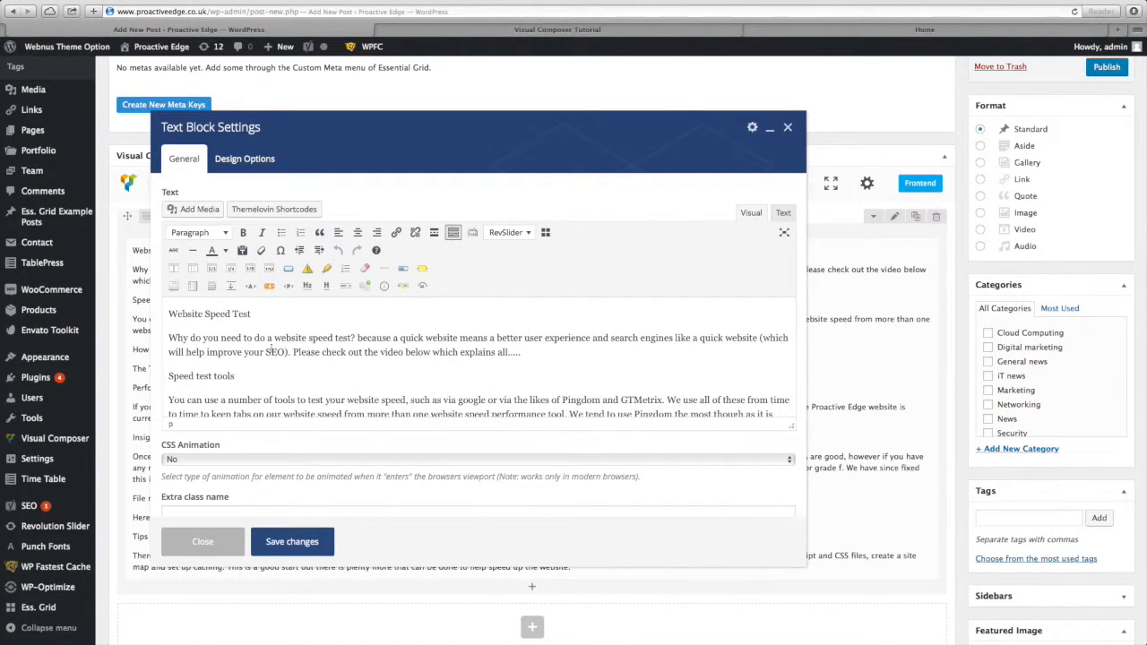
pyautogui.moveTo(265, 313); pyautogui.dragTo(149, 314)
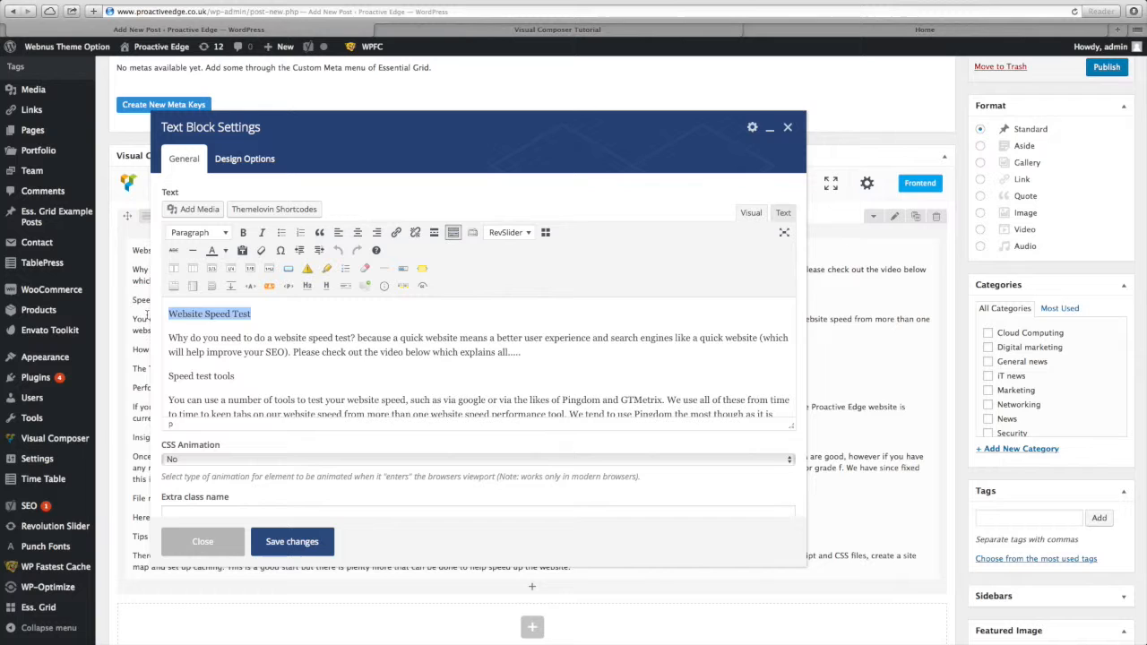
pyautogui.click(227, 233)
pyautogui.click(231, 285)
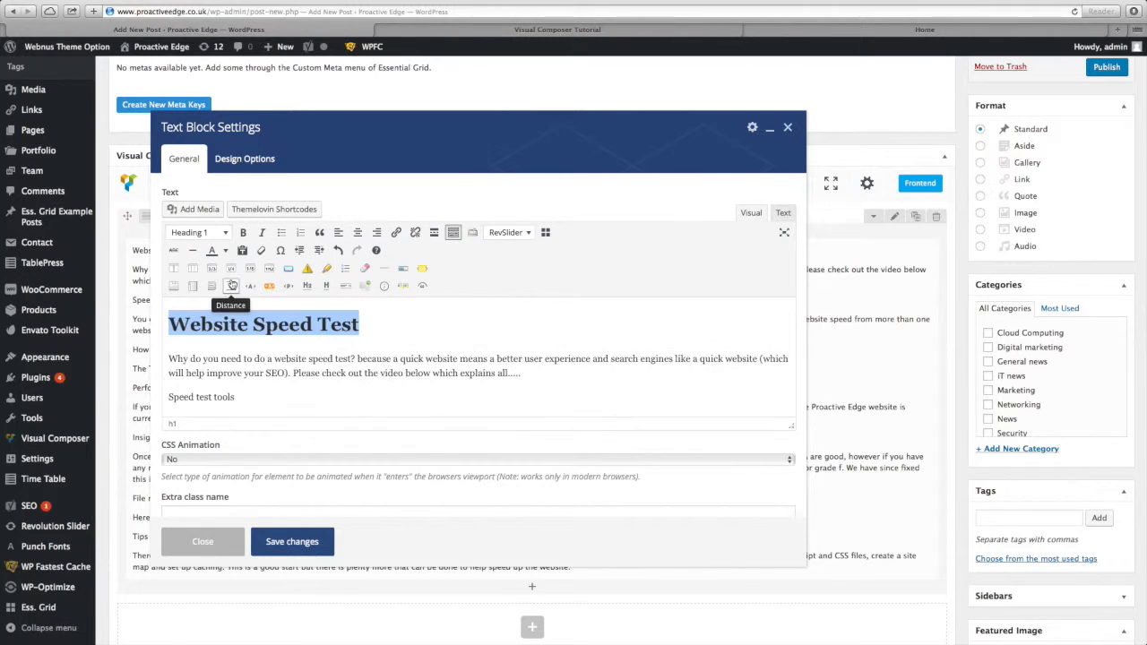
pyautogui.click(382, 356)
pyautogui.click(517, 335)
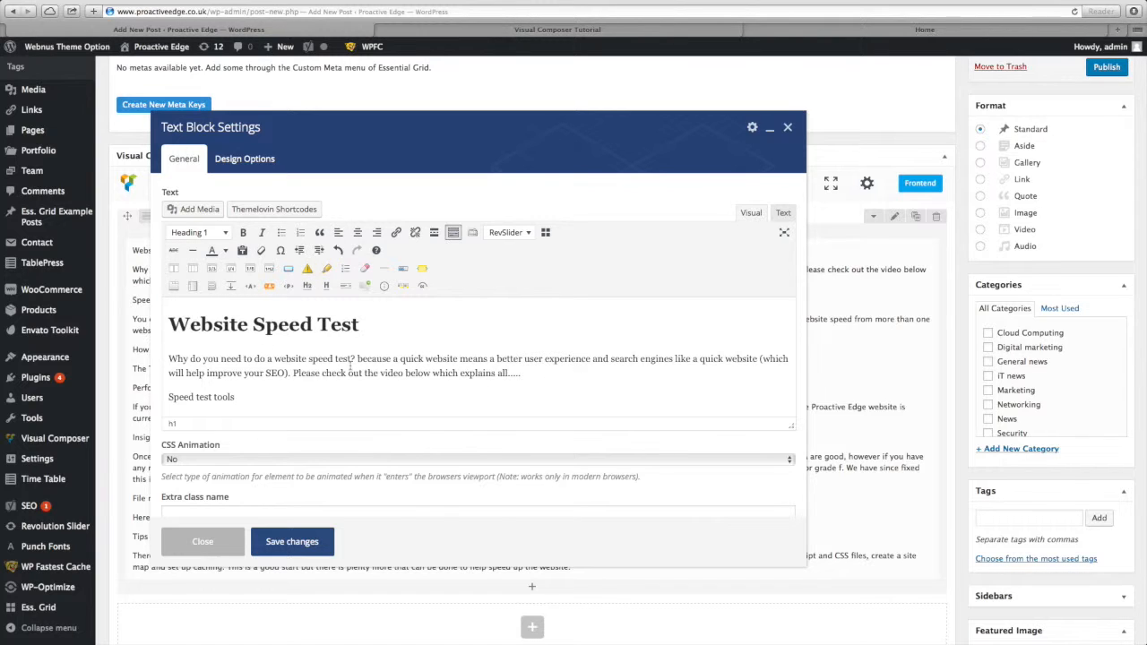
# Step: Format the "Speed test tools" line as Heading 2
pyautogui.click(339, 380)
pyautogui.moveTo(235, 397); pyautogui.dragTo(173, 397)
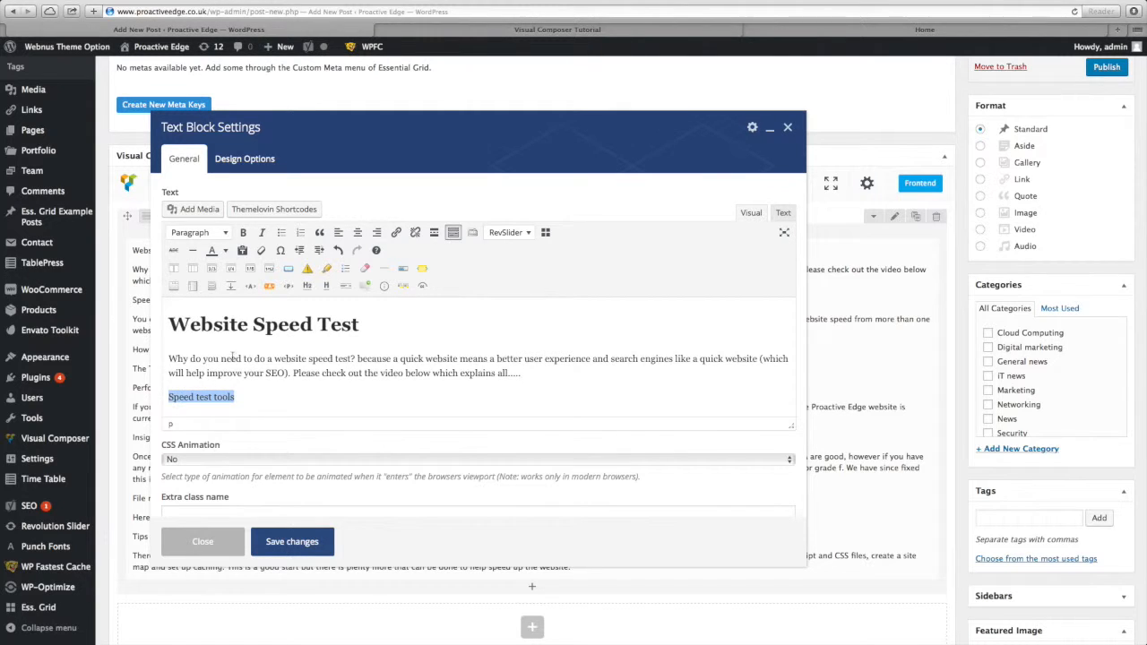
pyautogui.click(225, 233)
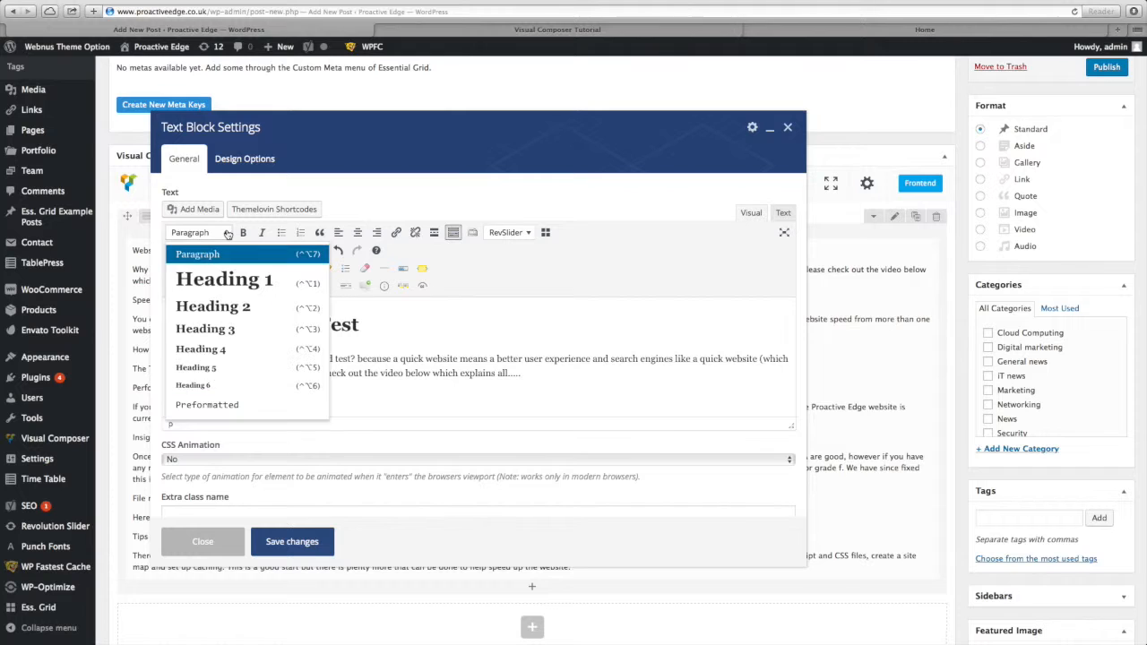
pyautogui.click(206, 310)
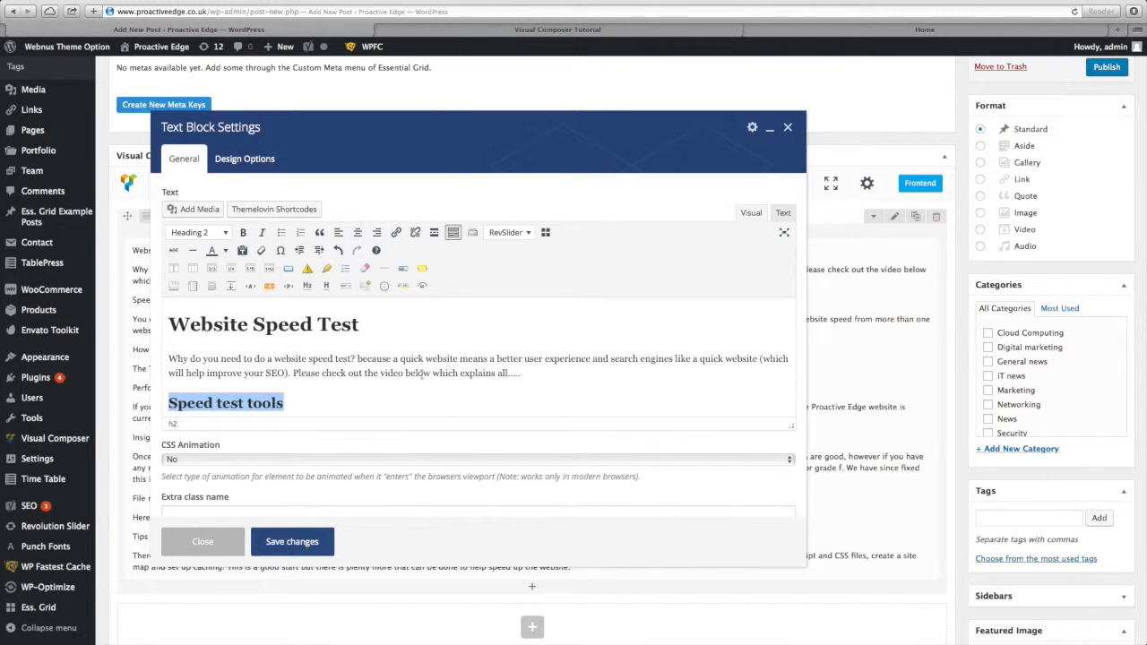
# Step: Format the "How to use tools Pingdom" line as Heading 2
pyautogui.press('Down')
pyautogui.moveTo(283, 413); pyautogui.dragTo(204, 418)
pyautogui.click(250, 417)
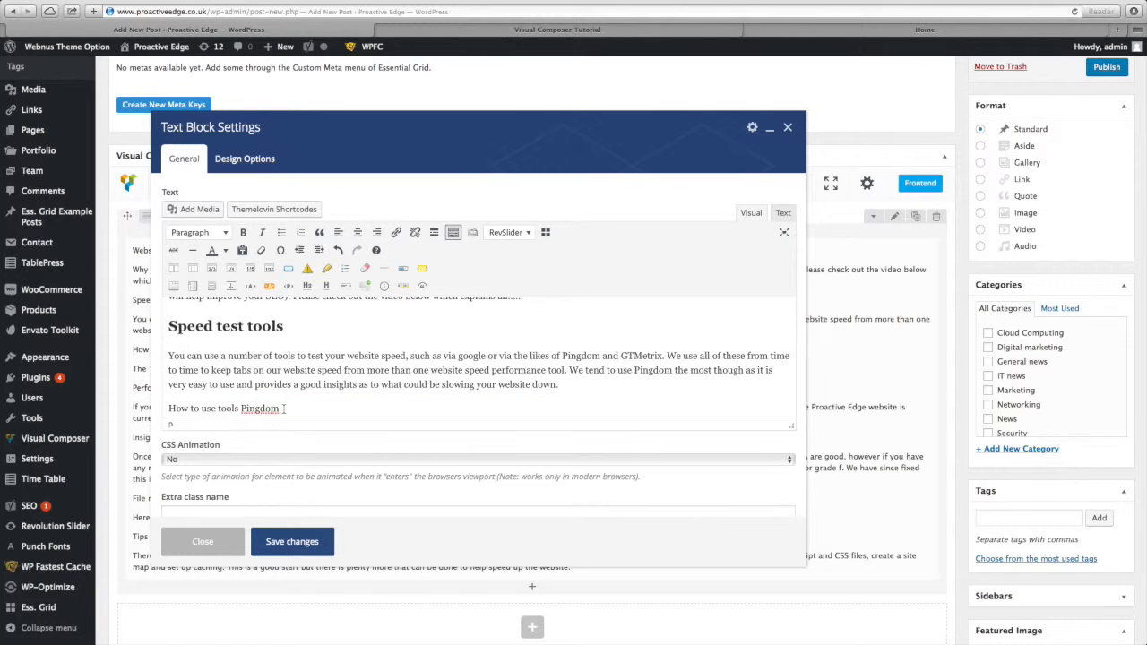
pyautogui.moveTo(280, 409); pyautogui.dragTo(168, 409)
pyautogui.click(224, 233)
pyautogui.click(215, 309)
# Step: Format the "Performance summary", "Insights", "File requests" and "Tips" lines as Heading 2 and save the text block
pyautogui.scroll(-2, 307, 365)
pyautogui.moveTo(266, 397); pyautogui.dragTo(169, 413)
pyautogui.click(205, 232)
pyautogui.click(216, 309)
pyautogui.scroll(-2, 287, 365)
pyautogui.click(205, 232)
pyautogui.click(215, 309)
pyautogui.click(205, 232)
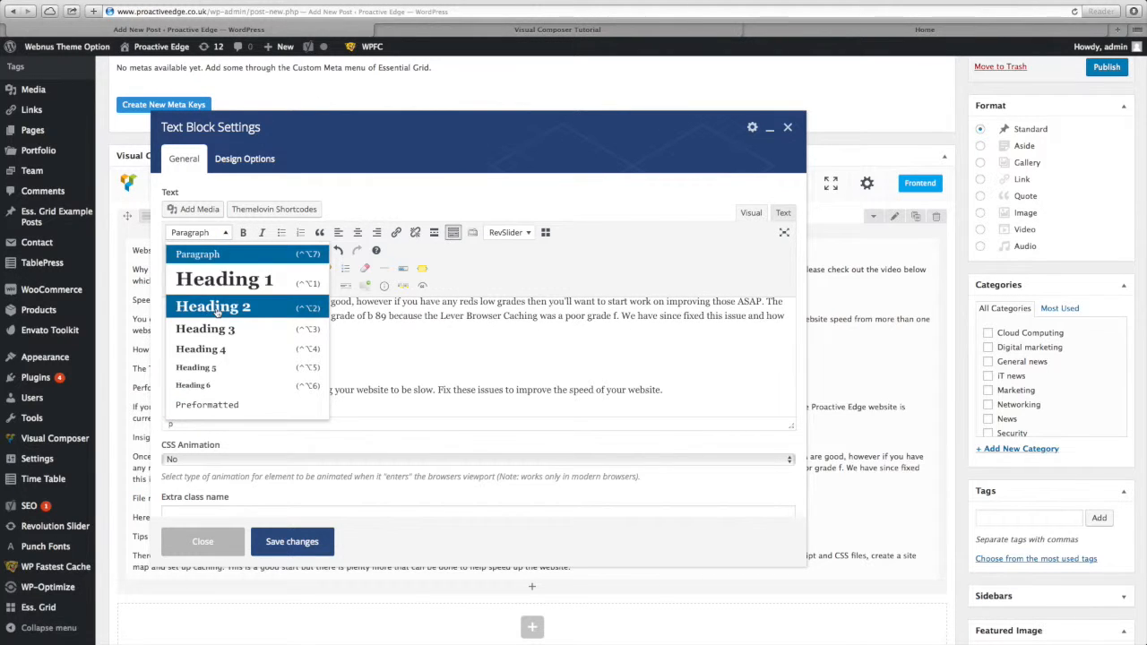
pyautogui.click(215, 309)
pyautogui.scroll(-2, 576, 364)
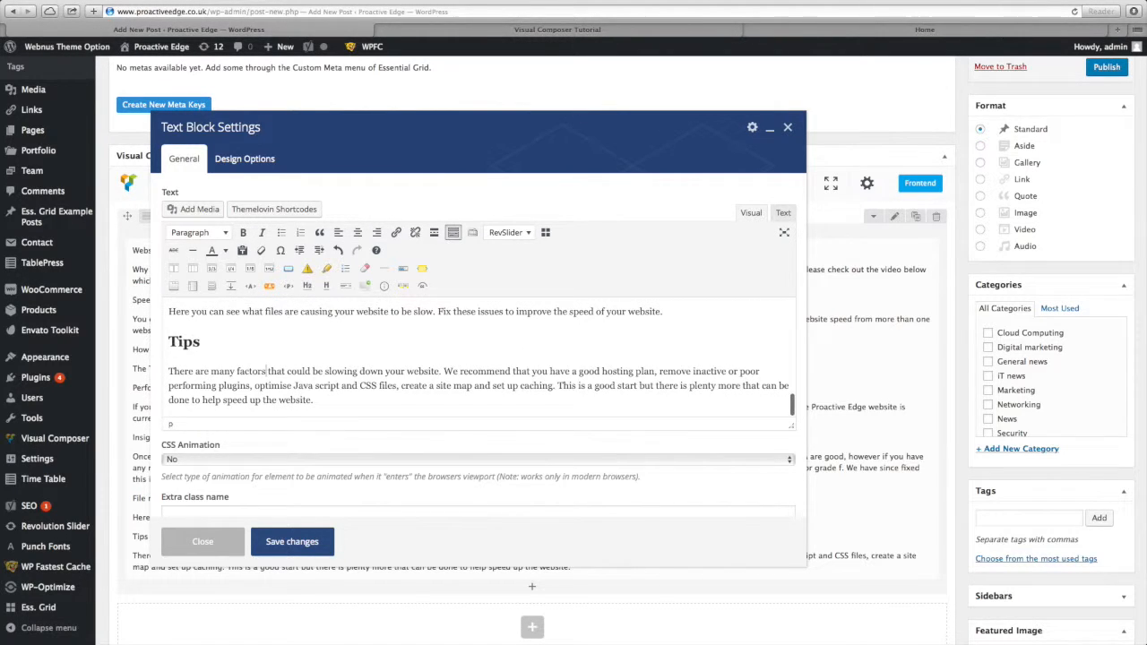
pyautogui.click(313, 546)
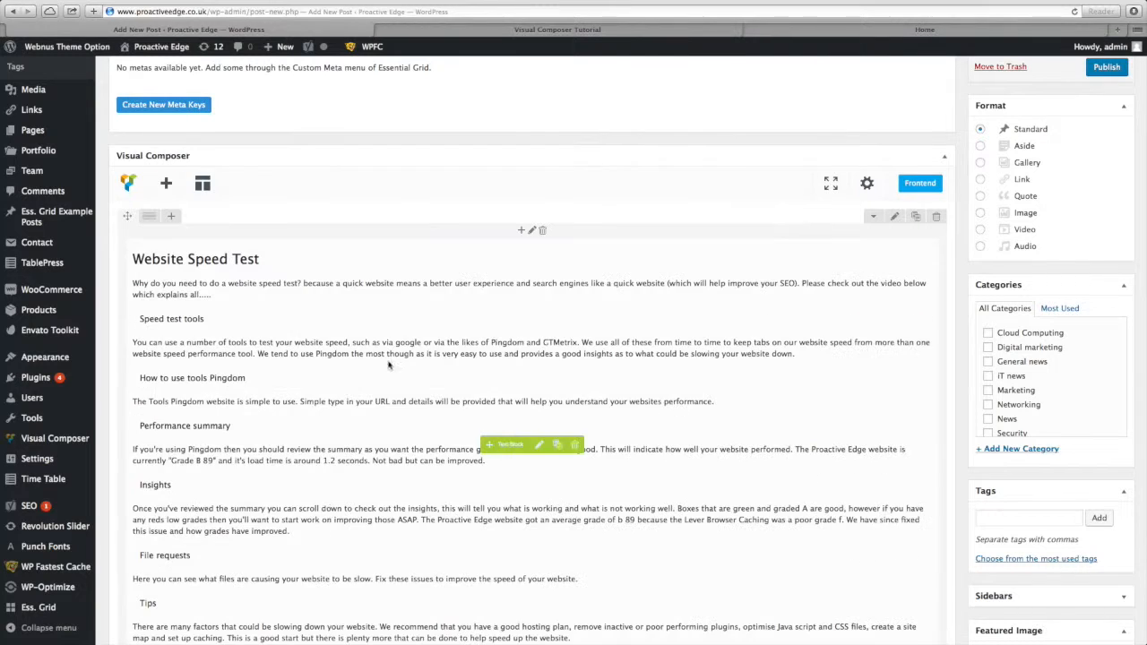
# Step: Preview the post and review how the formatted headings and paragraphs of the text block look on the site
pyautogui.scroll(3, 1066, 174)
pyautogui.scroll(2, 1065, 182)
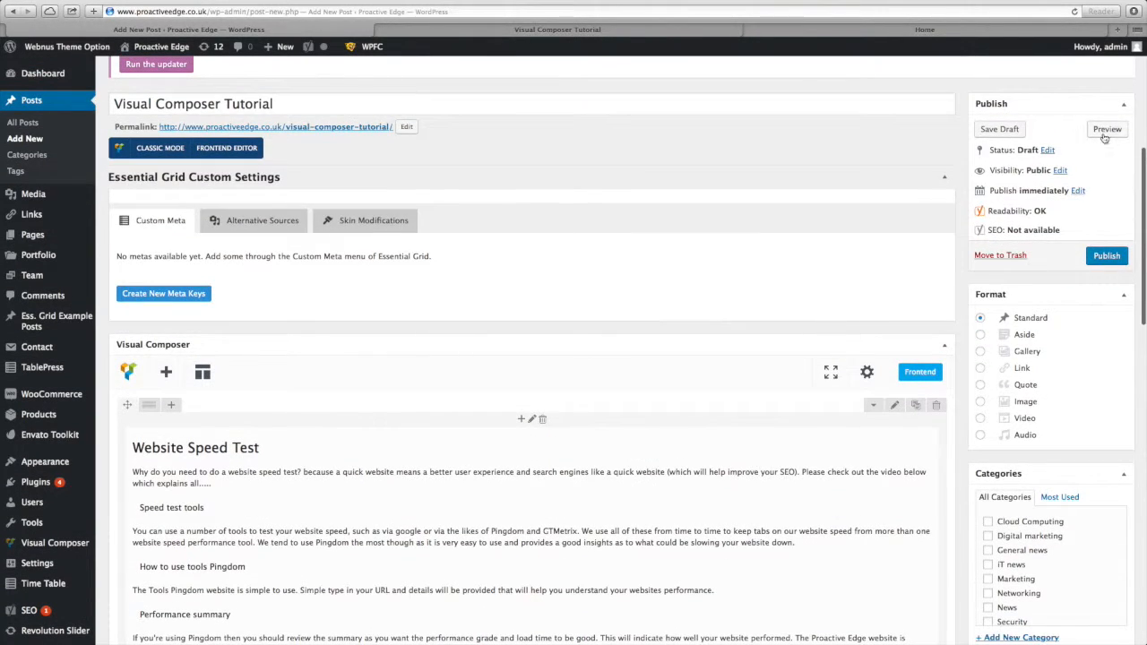
pyautogui.click(1104, 129)
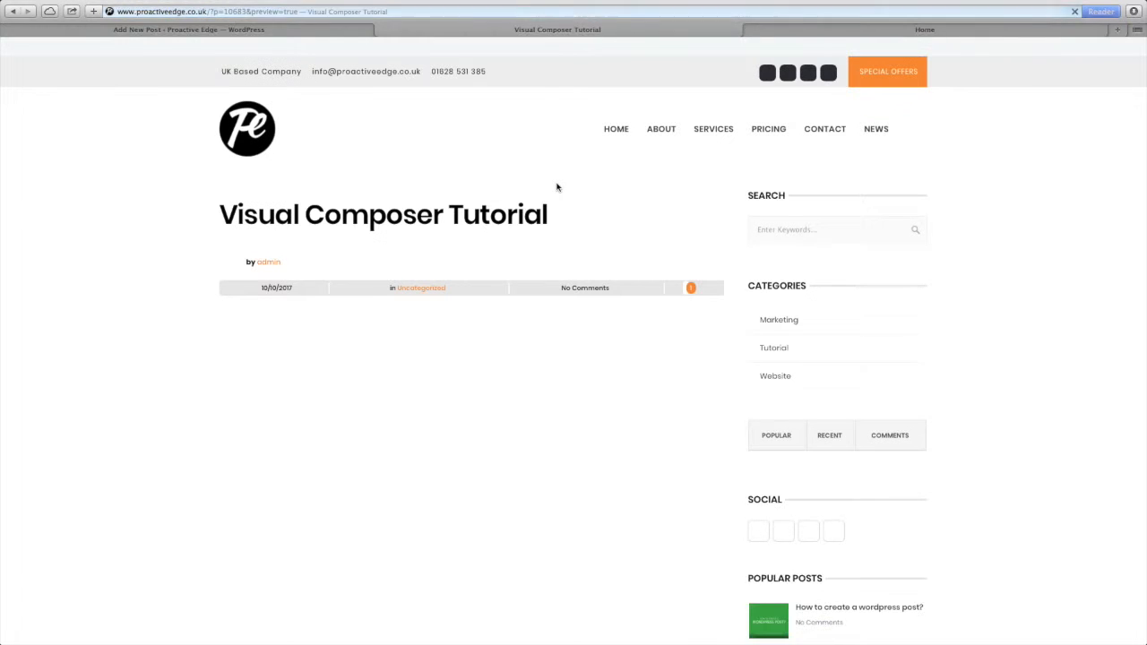
pyautogui.scroll(-3, 302, 282)
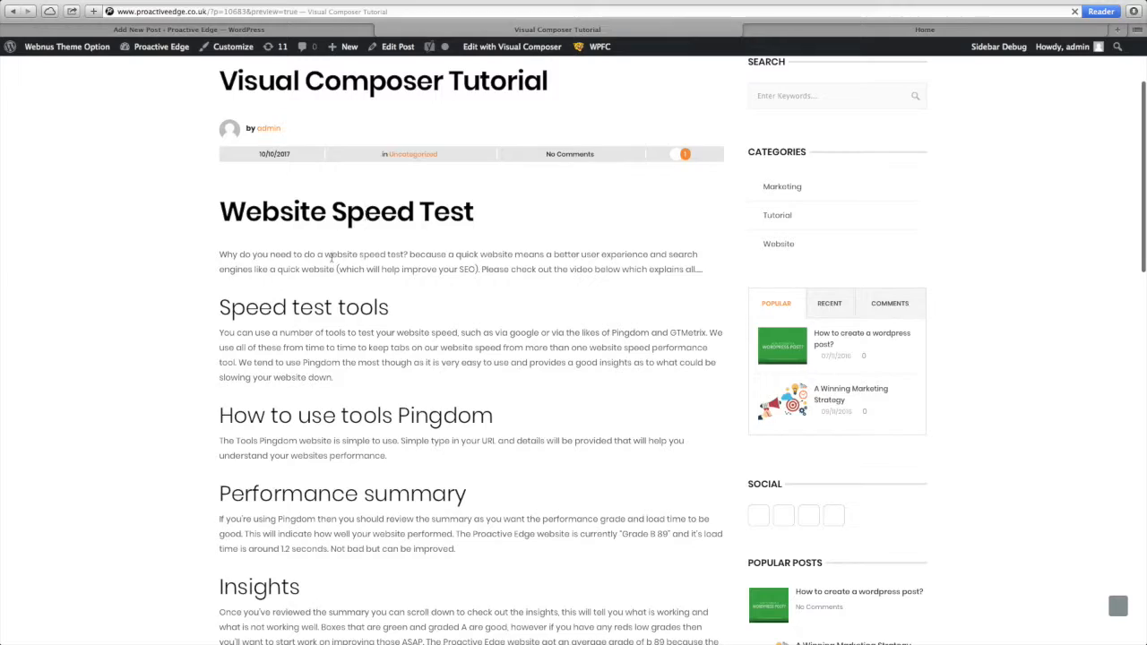
pyautogui.scroll(-10, 312, 309)
pyautogui.scroll(5, 310, 318)
pyautogui.scroll(-4, 307, 313)
pyautogui.scroll(12, 269, 318)
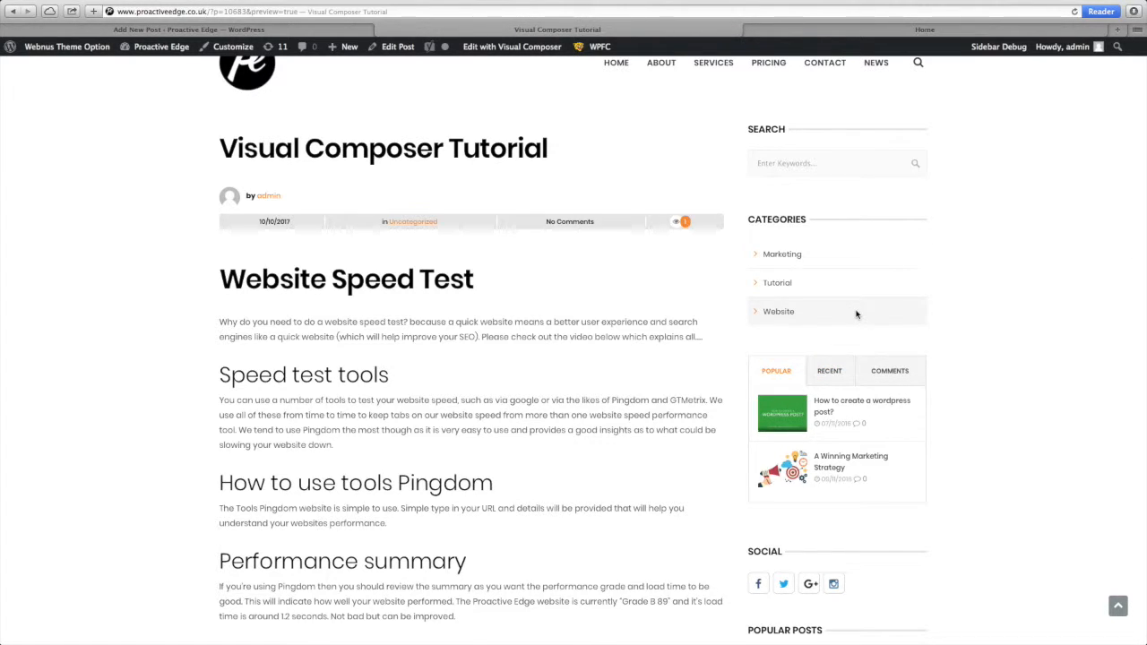
pyautogui.scroll(-5, 851, 314)
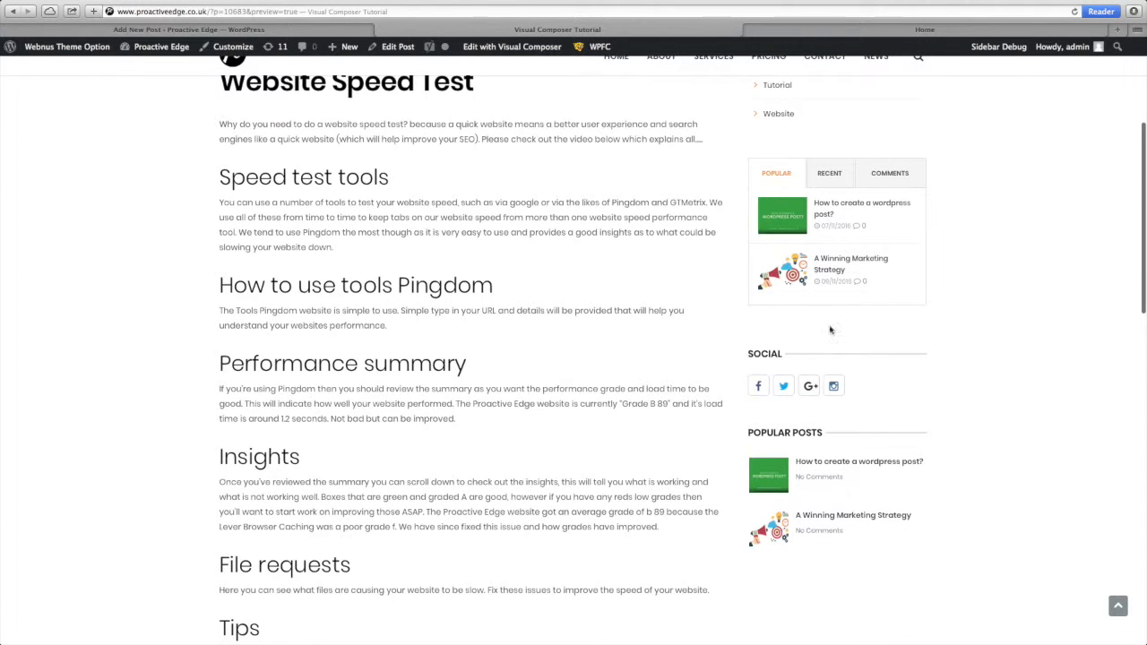
pyautogui.scroll(1, 377, 154)
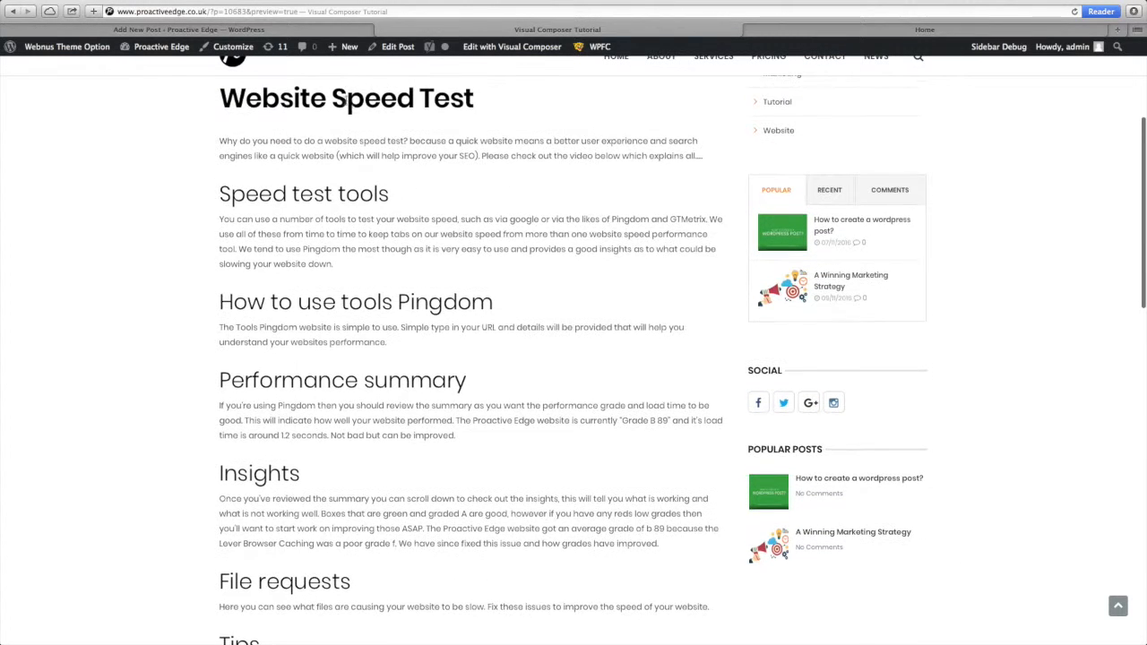
pyautogui.scroll(-5, 271, 494)
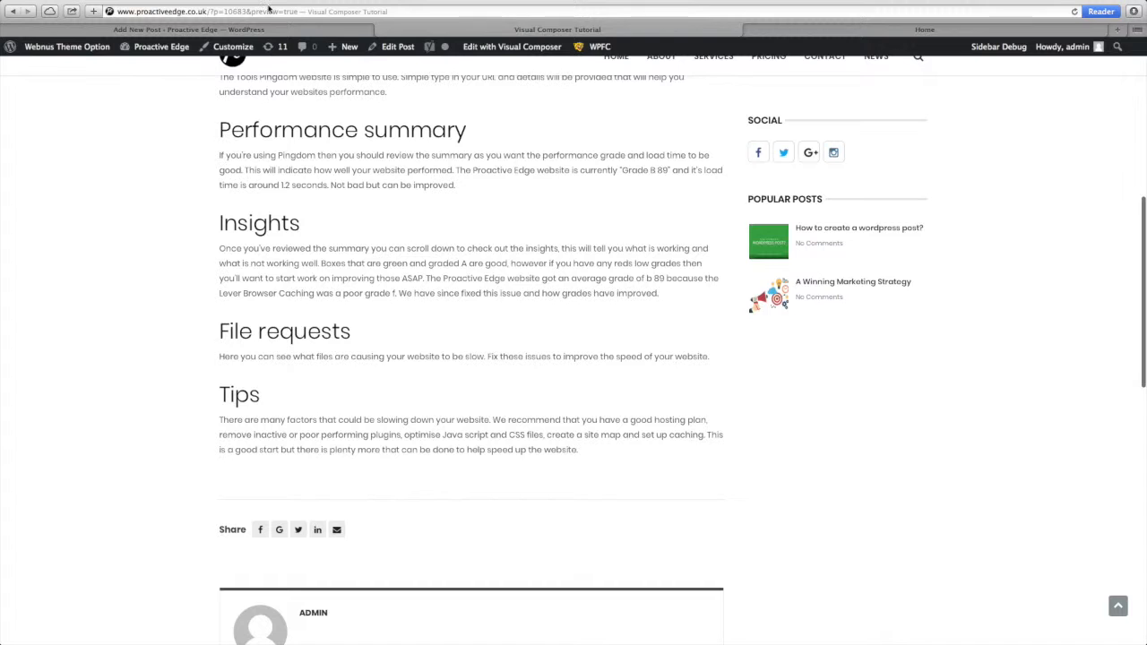
# Step: Return to the post editor, add a new row below the text block and split it into two equal columns
pyautogui.click(251, 31)
pyautogui.scroll(-8, 729, 317)
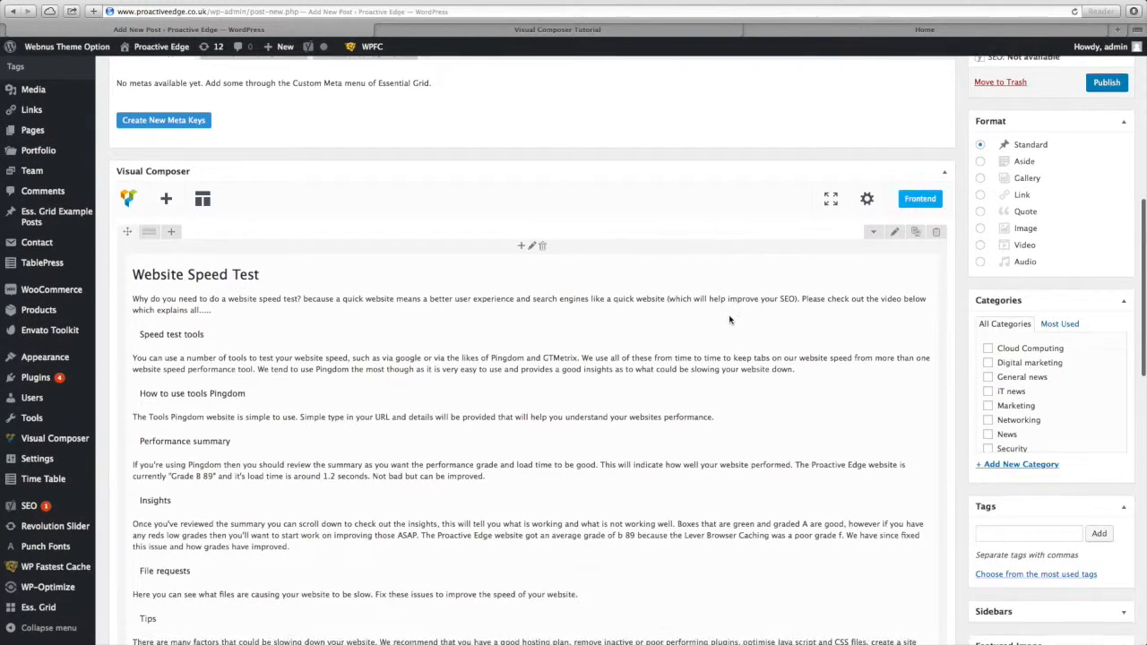
pyautogui.scroll(-1, 729, 320)
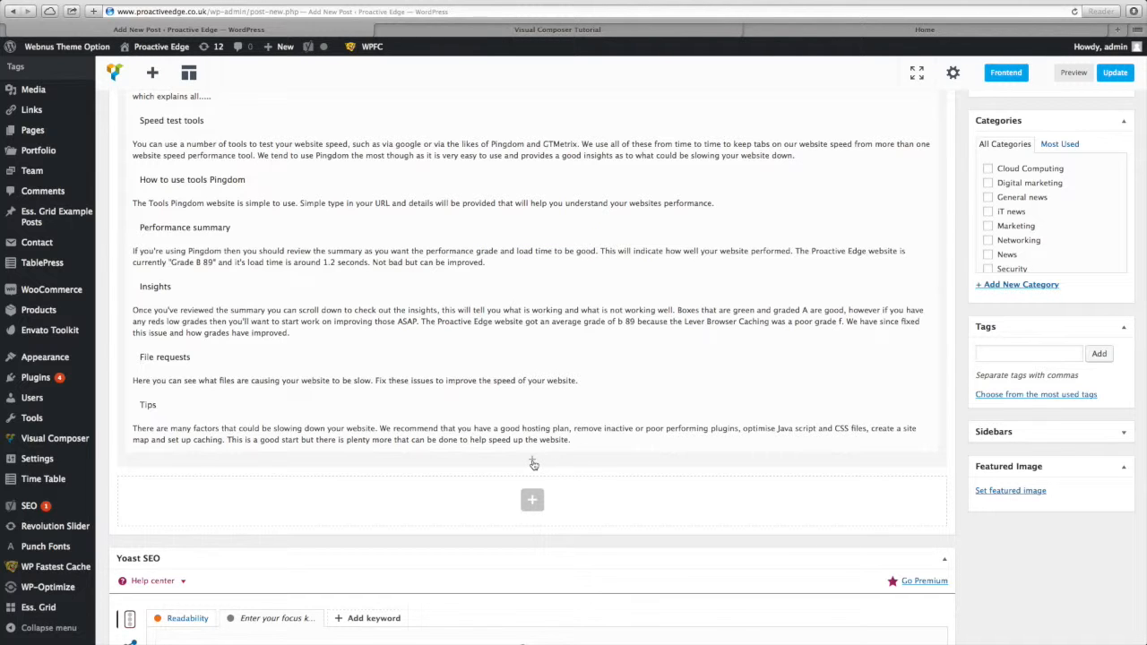
pyautogui.scroll(2, 561, 482)
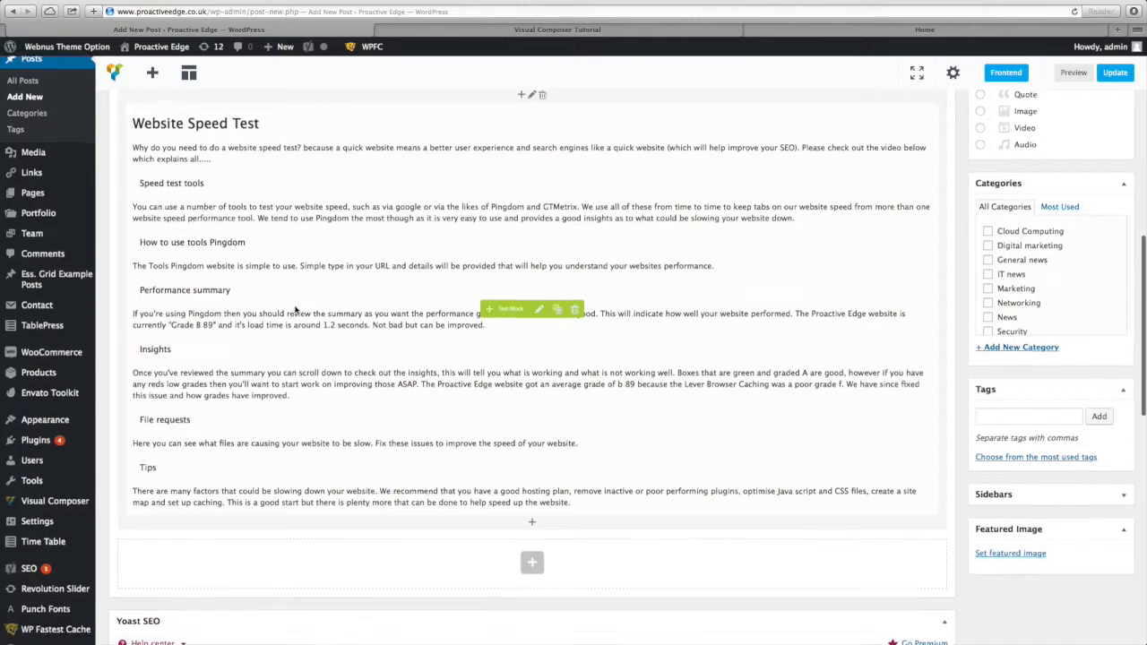
pyautogui.scroll(-3, 531, 460)
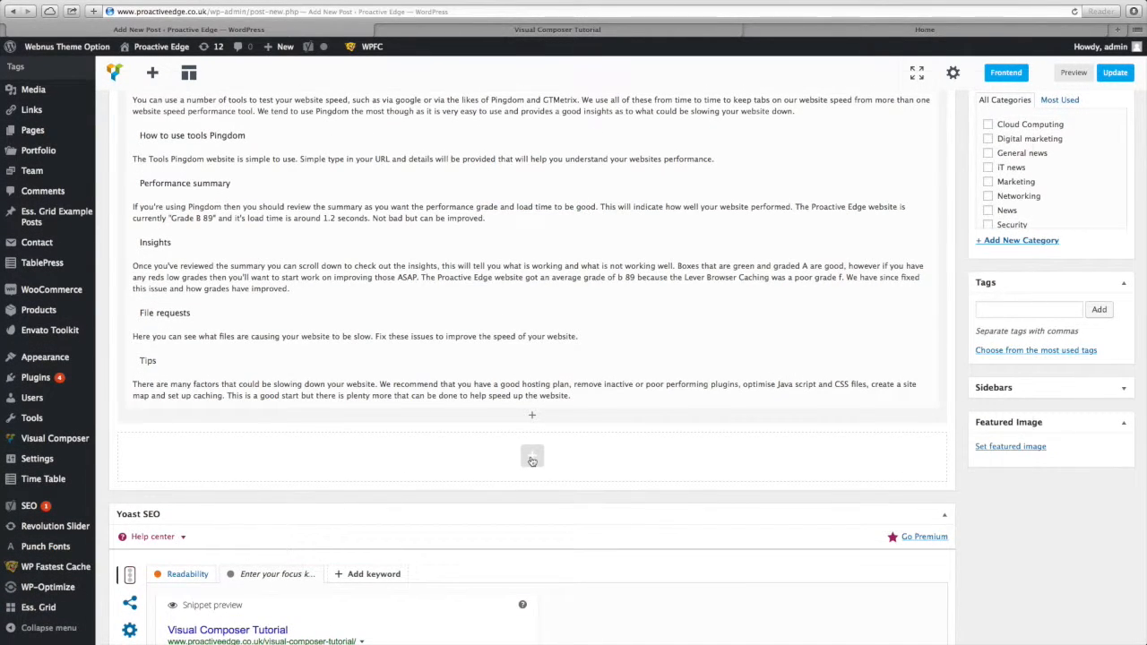
pyautogui.click(531, 458)
pyautogui.click(321, 170)
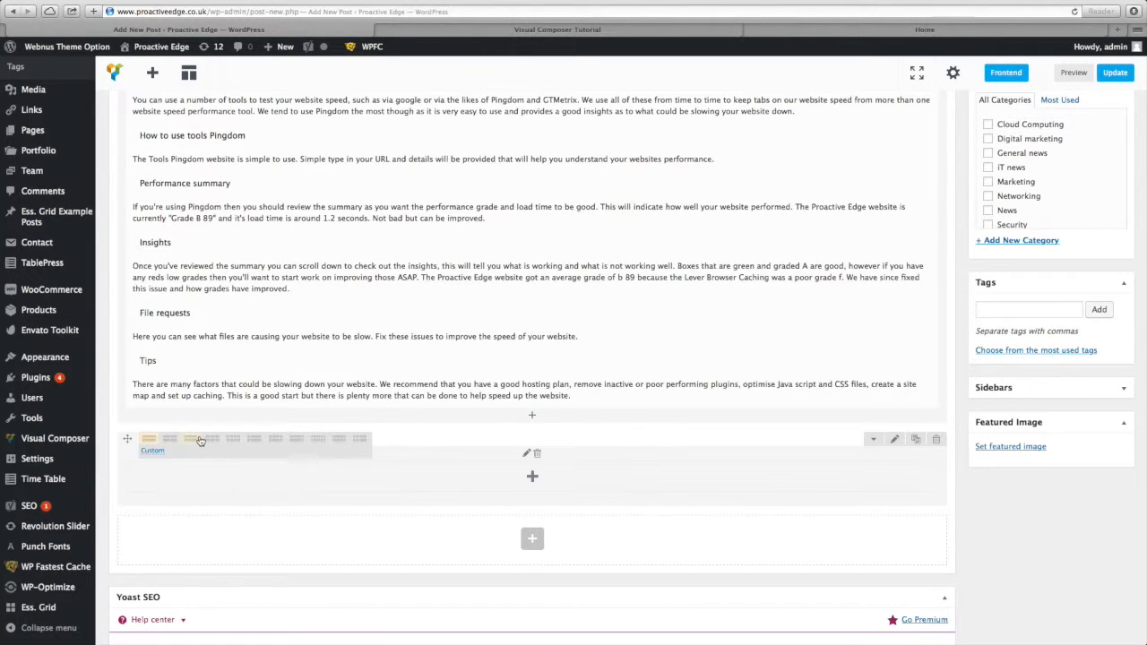
pyautogui.click(171, 443)
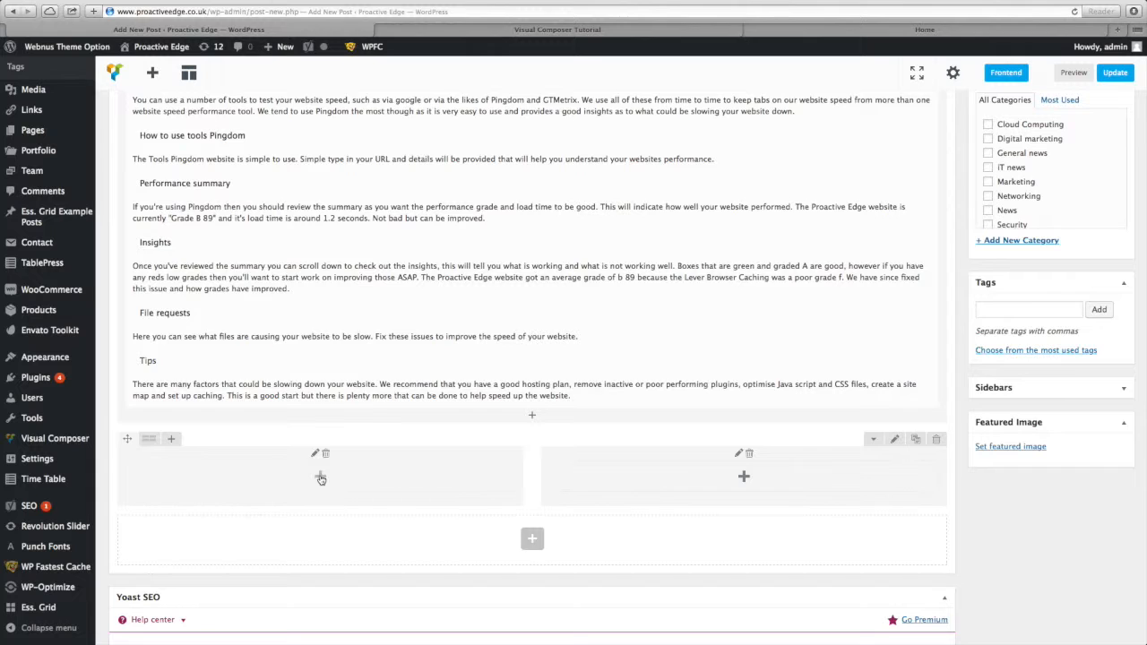
# Step: Add a Single Image element to the new row's first column using ser-p-m1-1.png from the media library
pyautogui.click(321, 477)
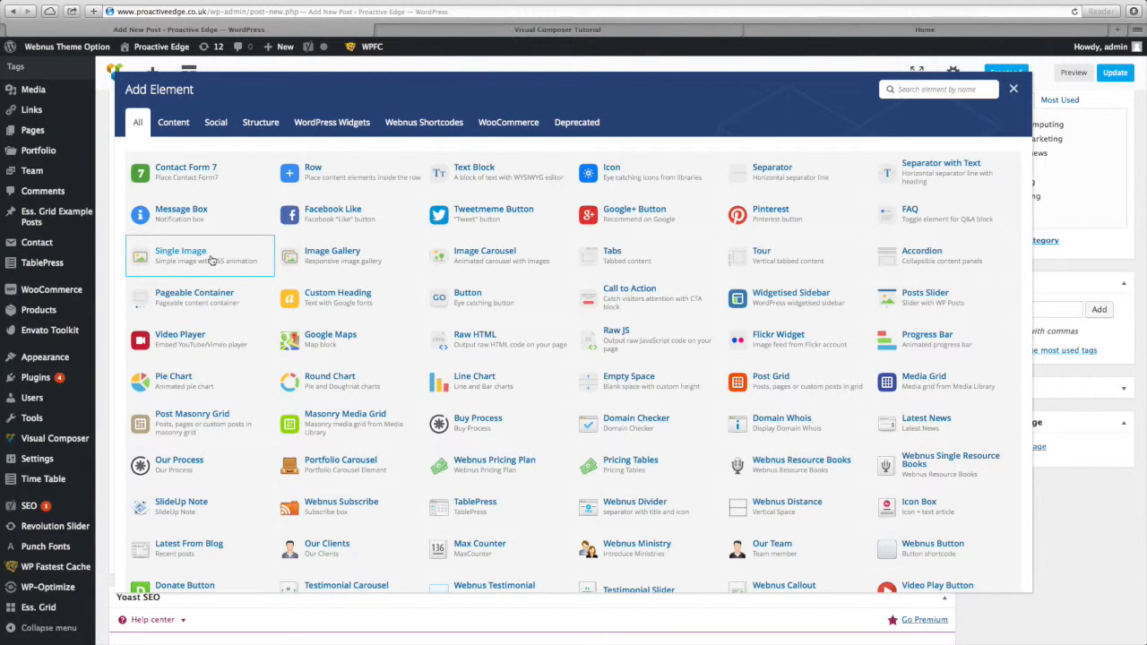
pyautogui.click(183, 258)
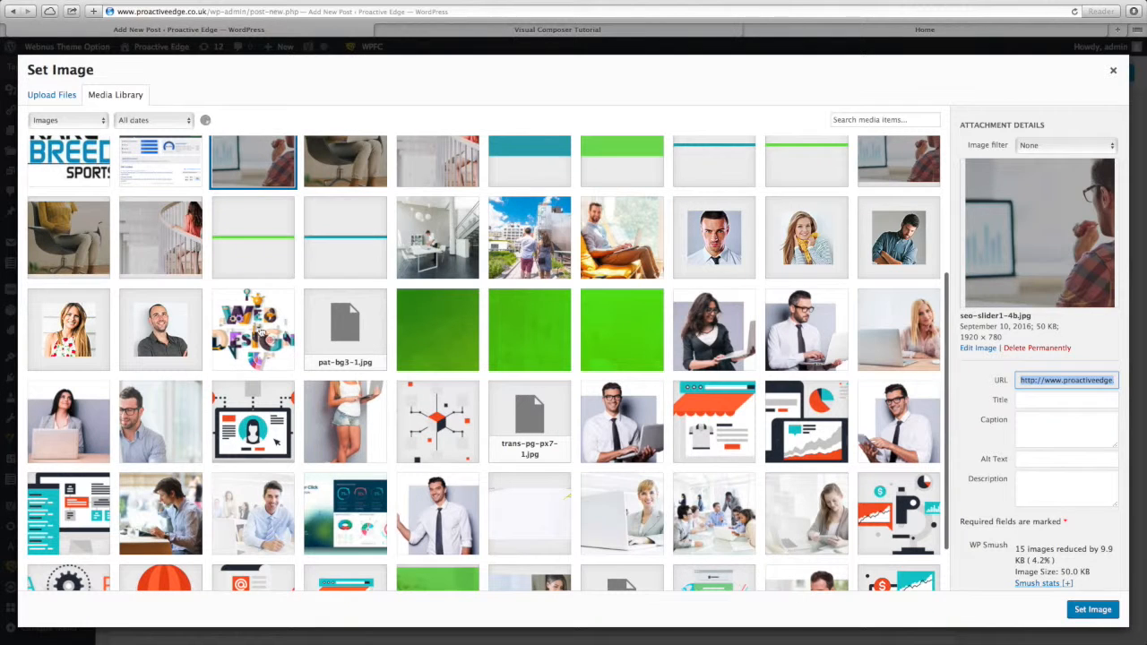
pyautogui.scroll(-2, 381, 497)
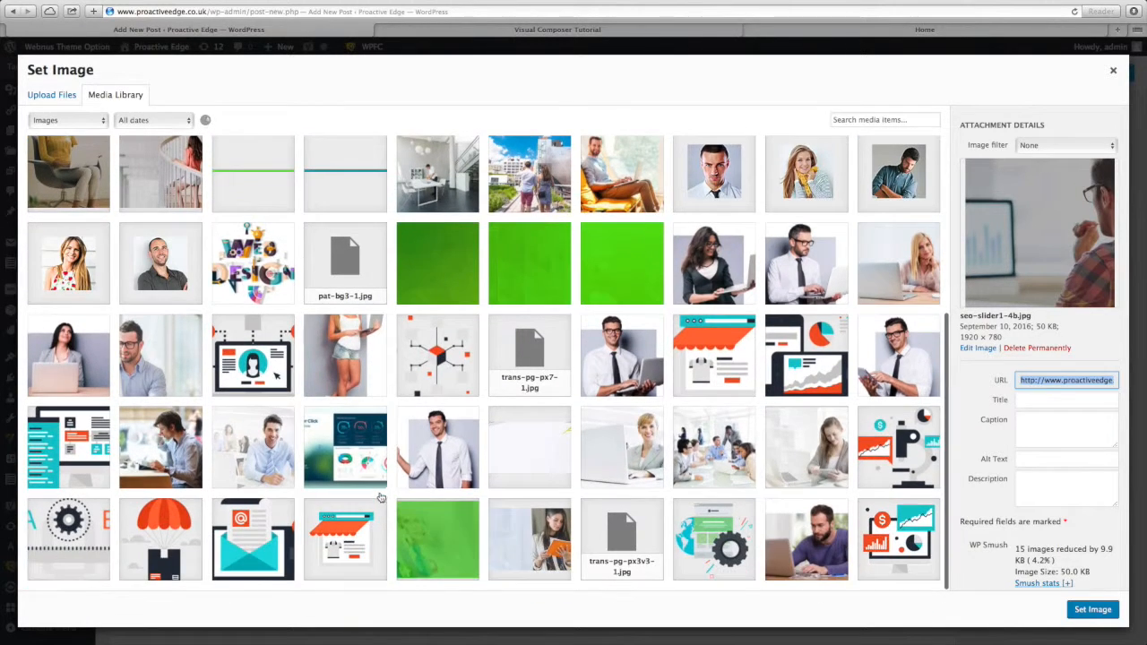
pyautogui.click(166, 531)
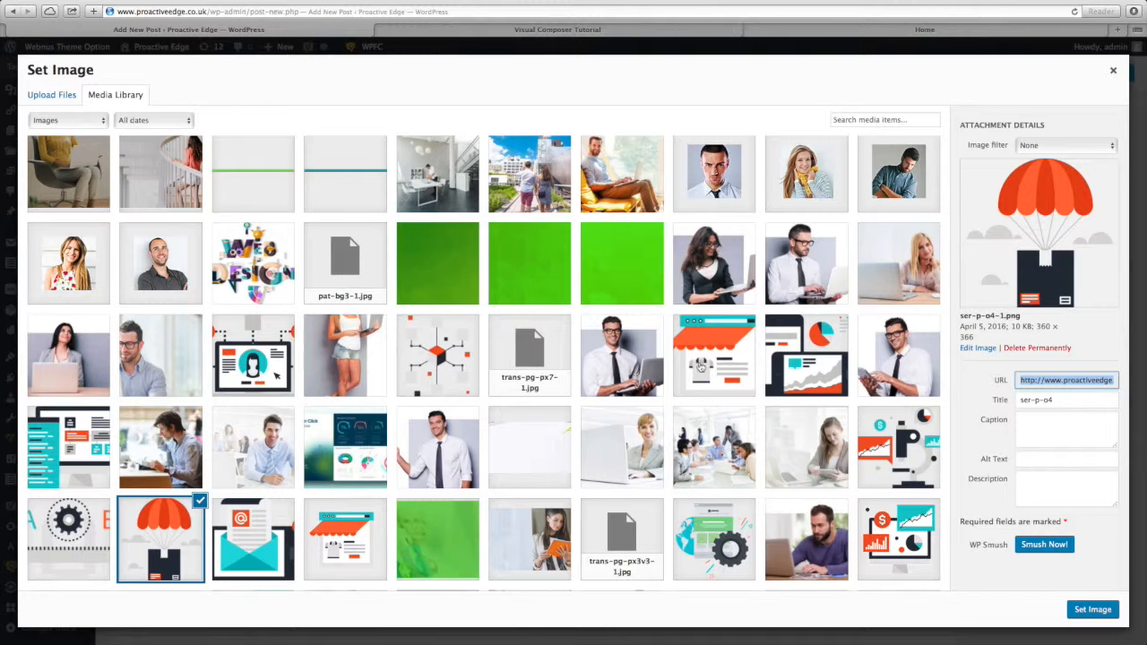
pyautogui.click(811, 348)
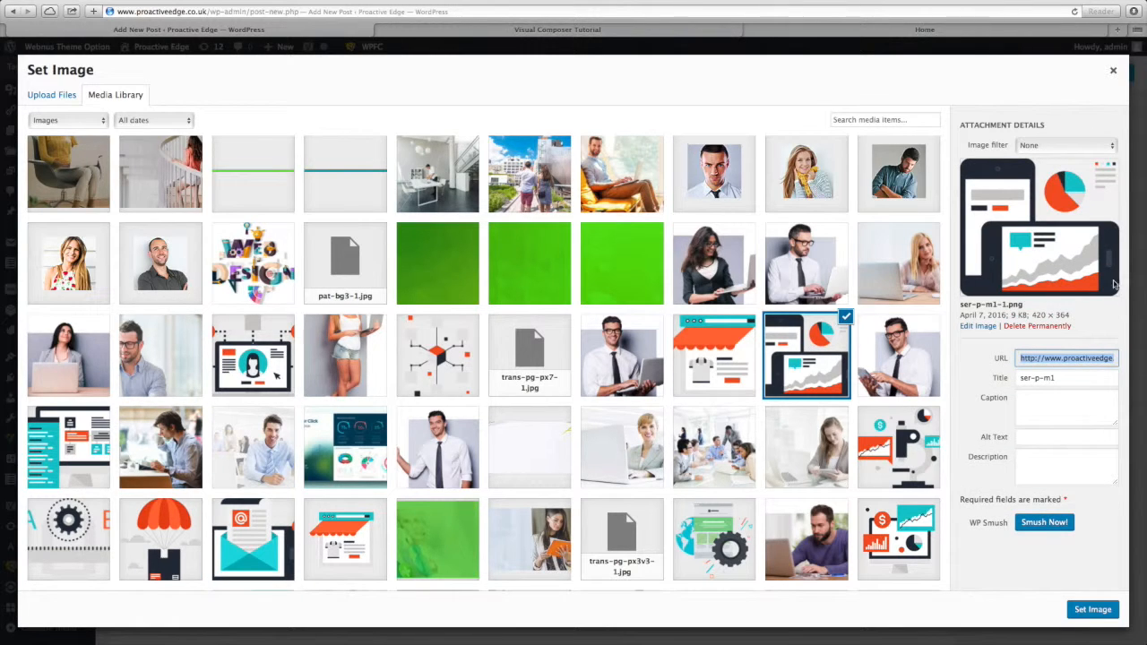
pyautogui.click(1089, 612)
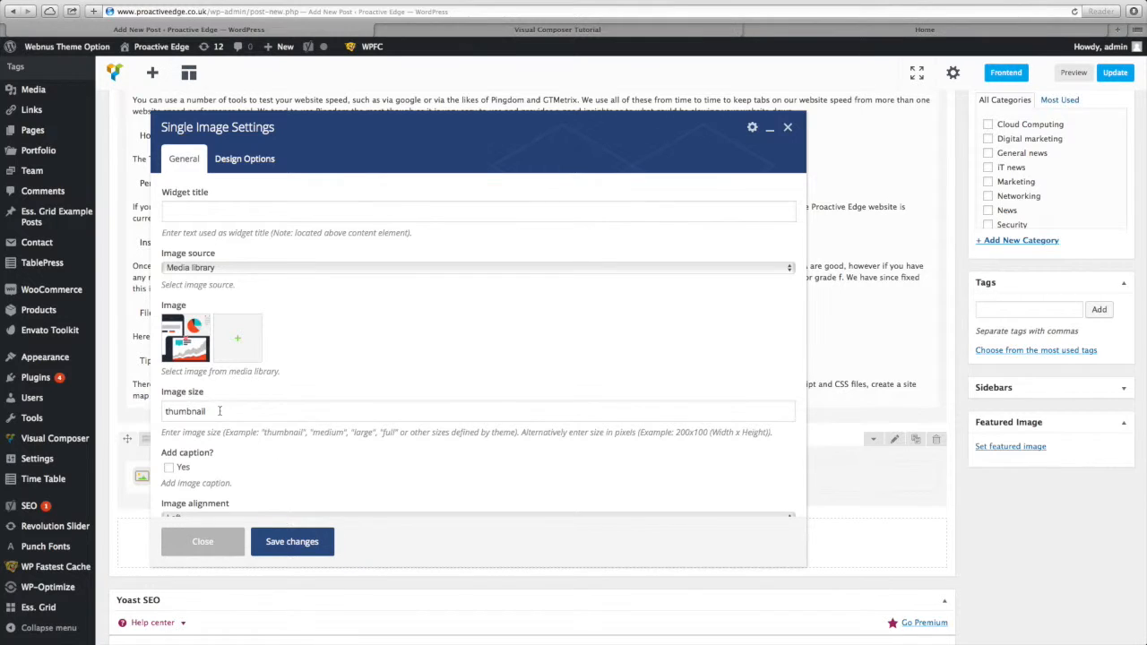
# Step: Set the single image's size to large and its alignment to Center
pyautogui.doubleClick(169, 411)
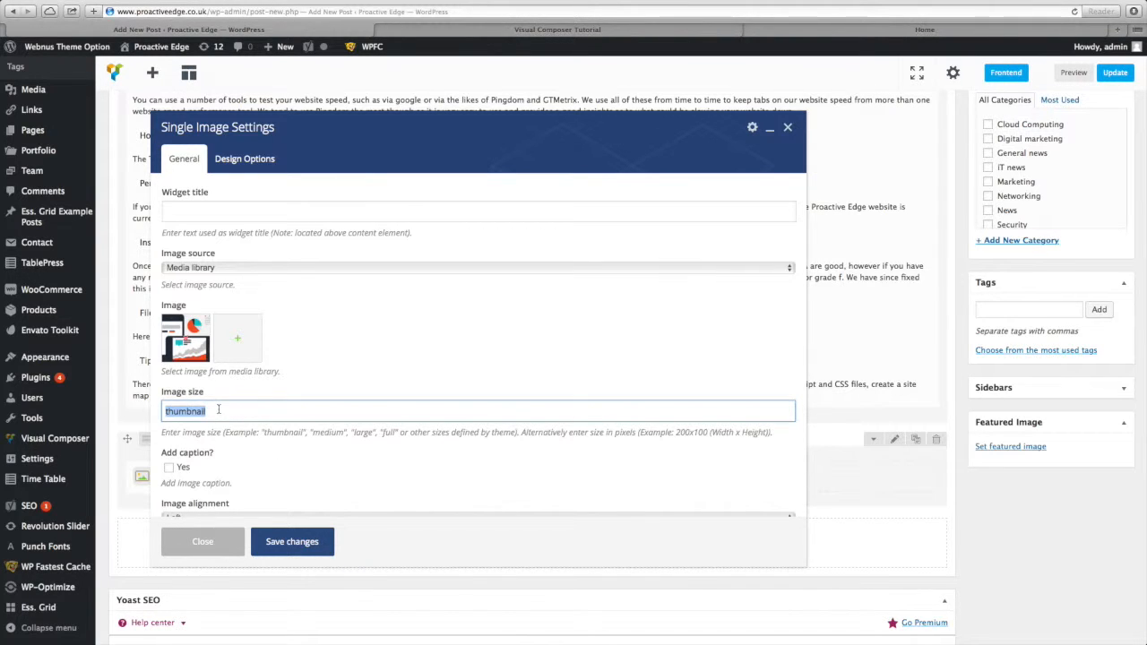
pyautogui.press('BackSpace')
pyautogui.moveTo(708, 433); pyautogui.dragTo(681, 434)
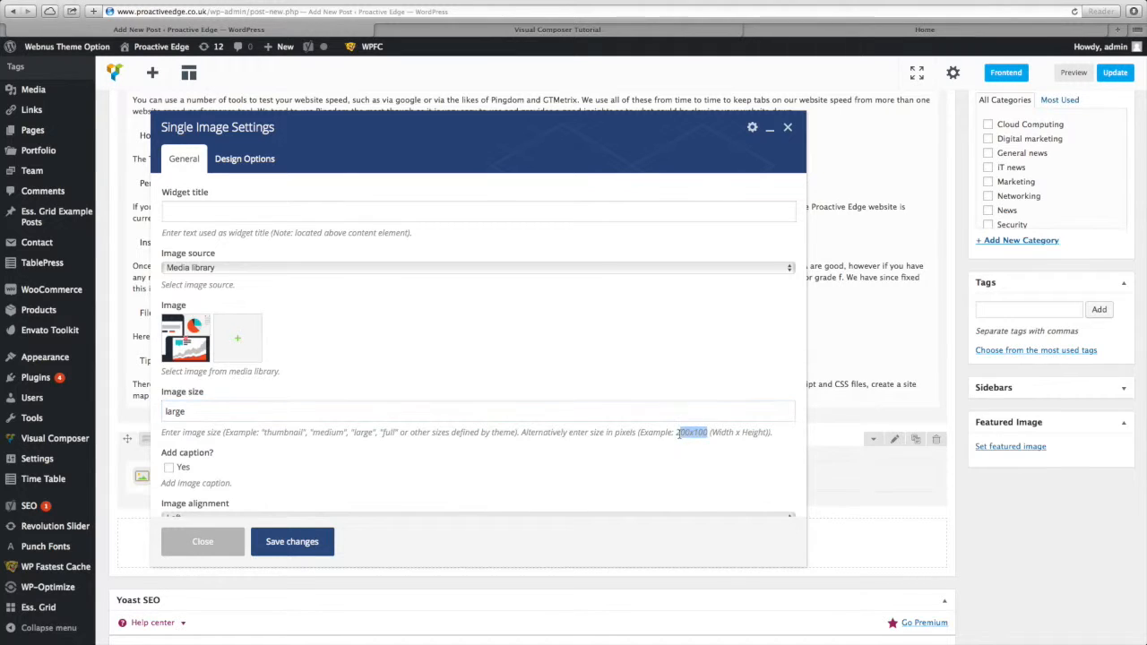
pyautogui.click(343, 443)
pyautogui.scroll(-3, 326, 428)
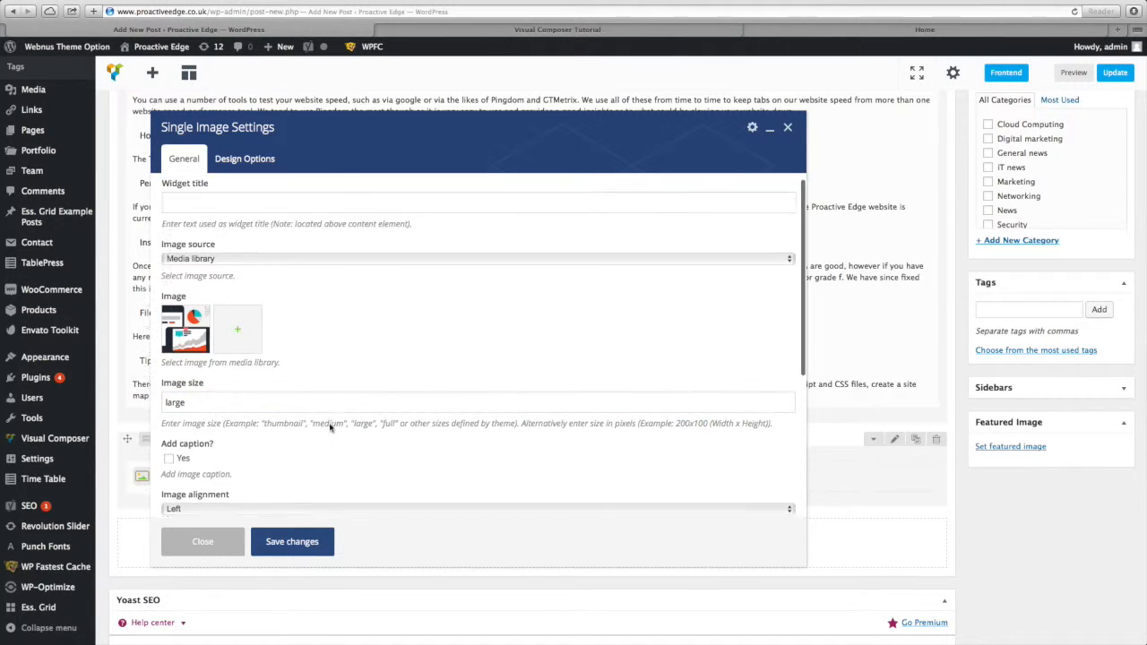
pyautogui.click(231, 447)
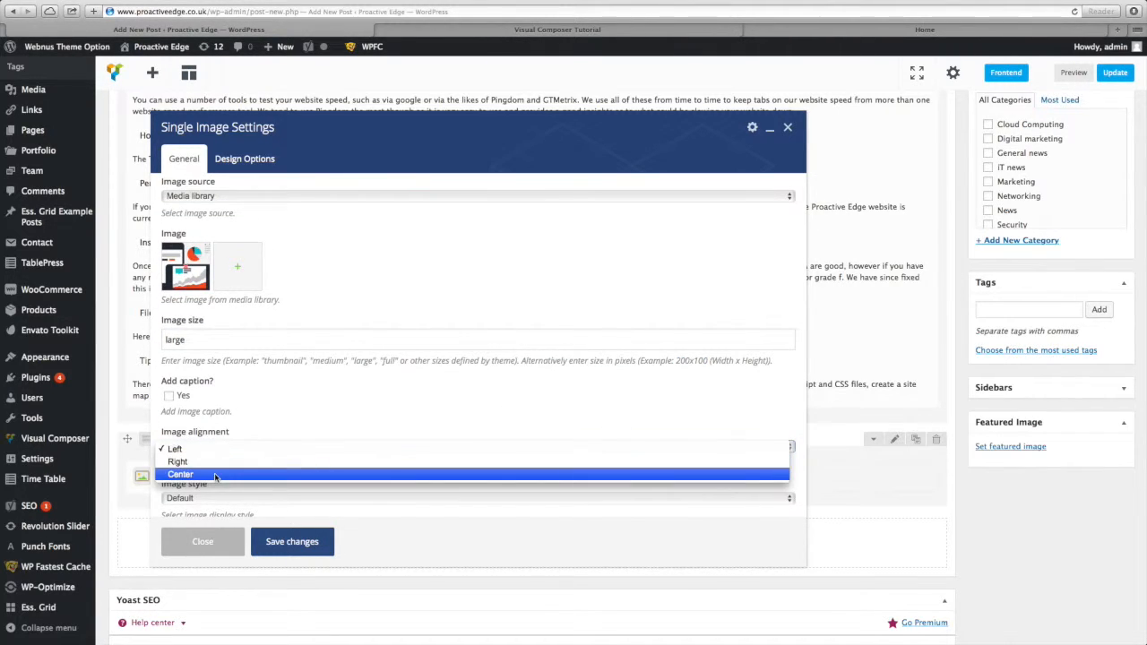
pyautogui.click(217, 475)
pyautogui.scroll(-3, 293, 440)
pyautogui.scroll(-3, 293, 439)
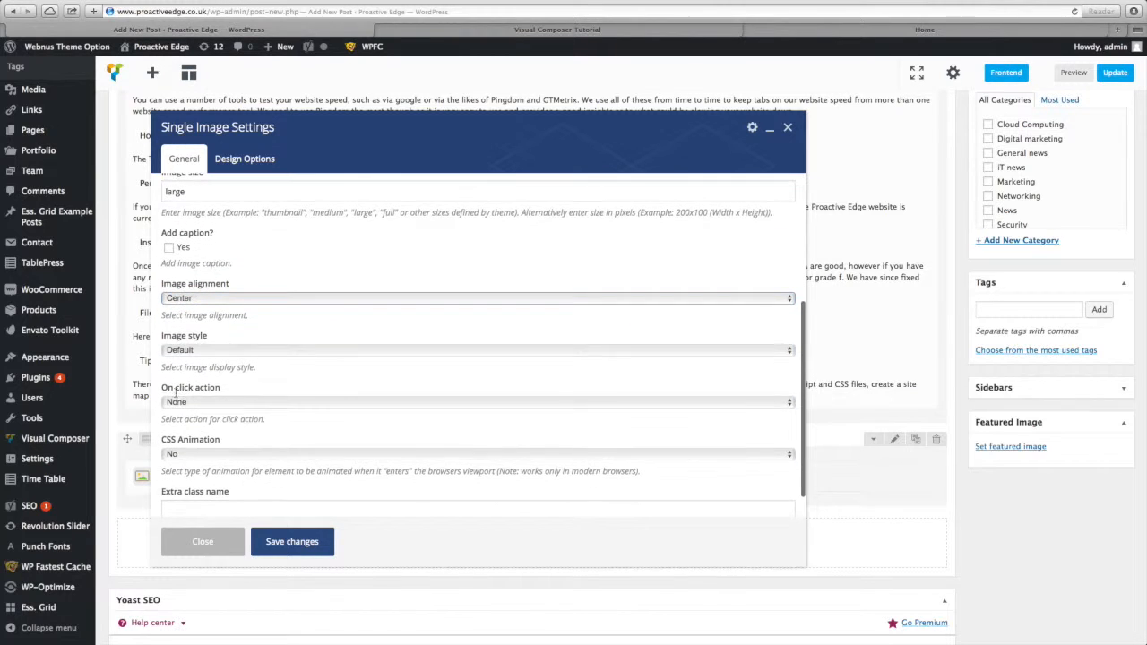
# Step: Leave the image's on click action at None and save the Single Image settings
pyautogui.click(226, 403)
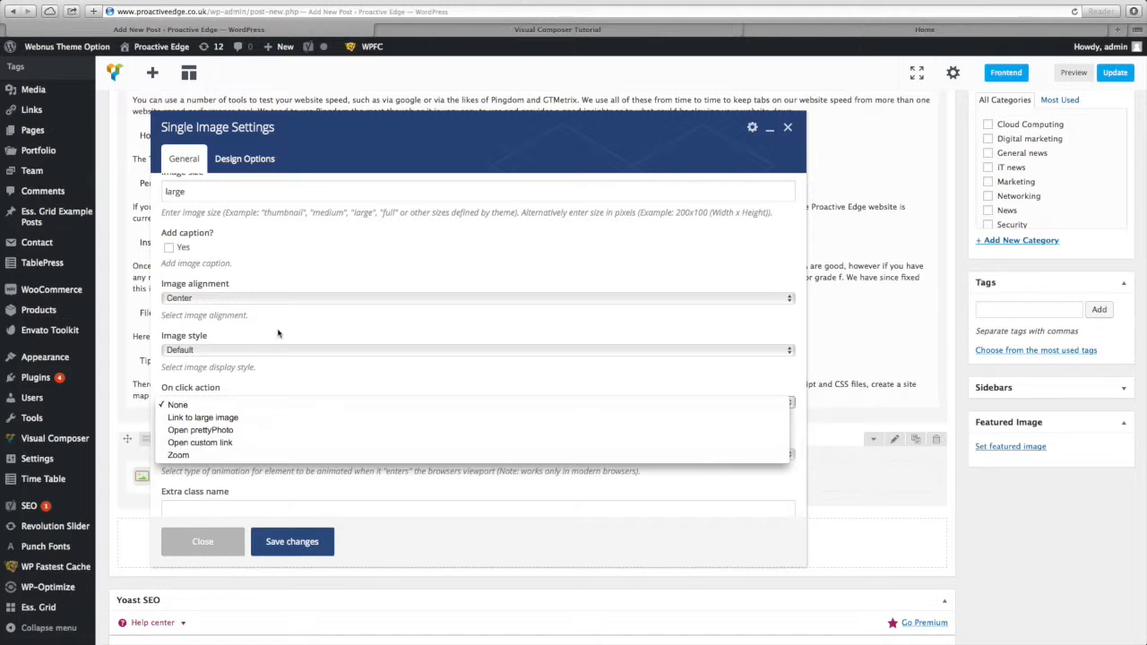
pyautogui.click(272, 380)
pyautogui.scroll(-1, 253, 410)
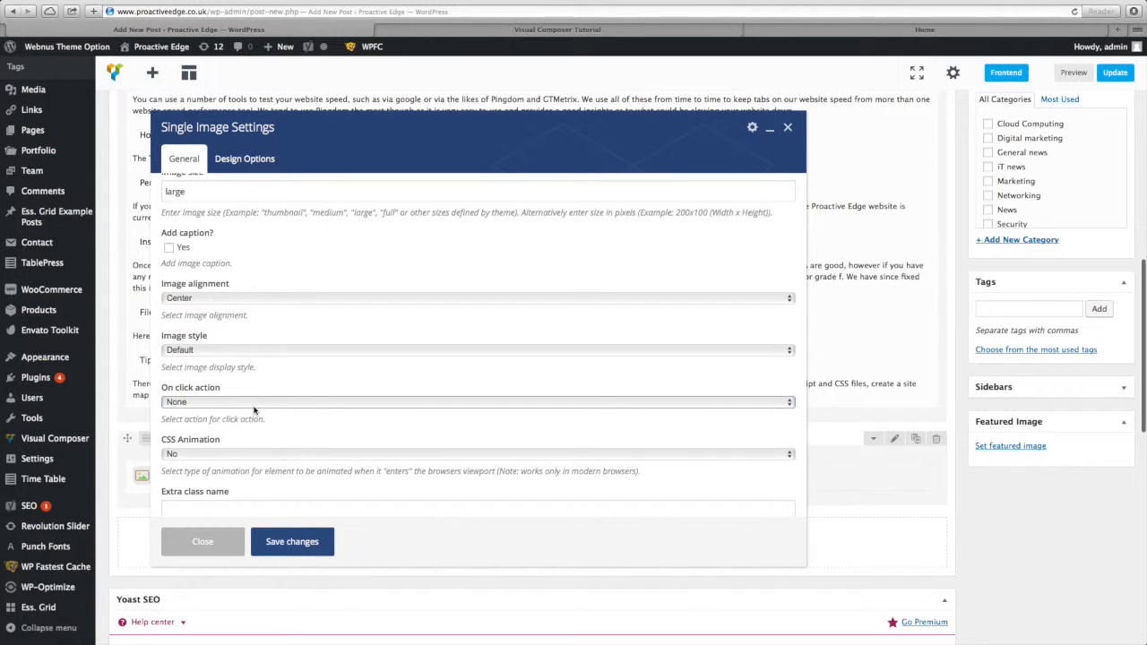
pyautogui.scroll(-2, 256, 413)
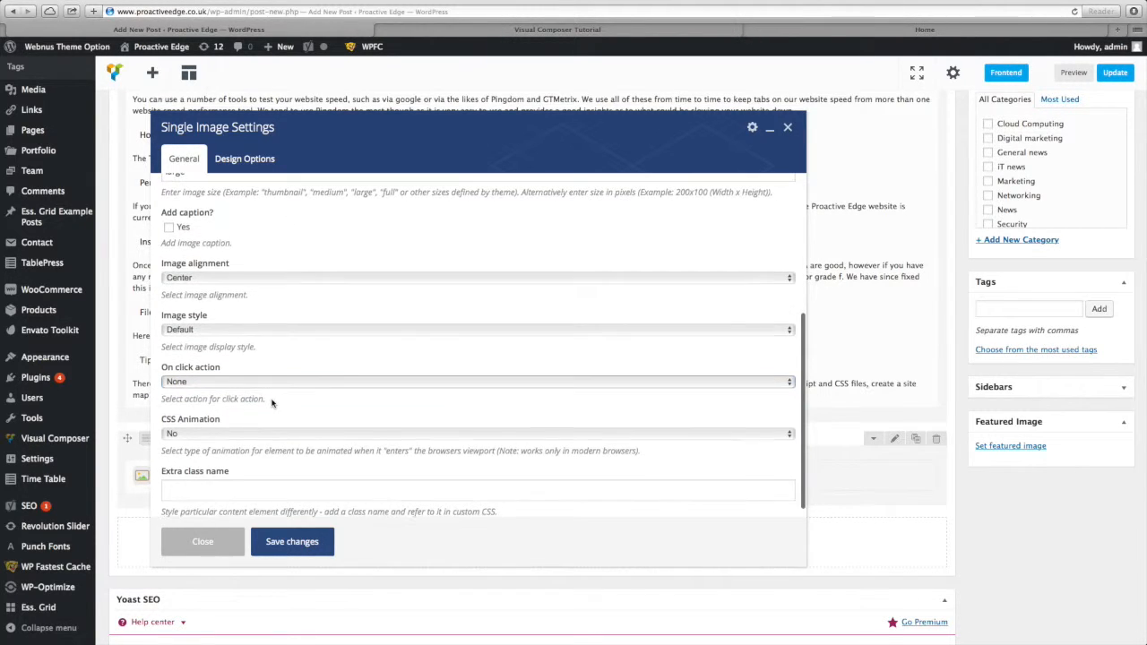
pyautogui.scroll(-2, 255, 480)
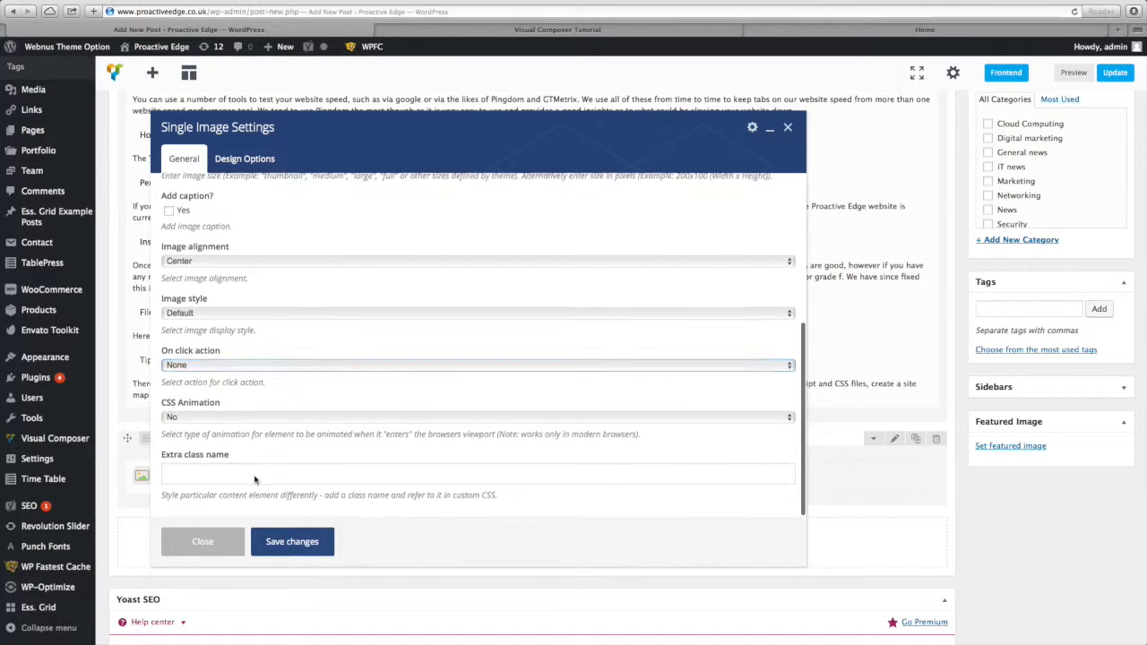
pyautogui.click(300, 545)
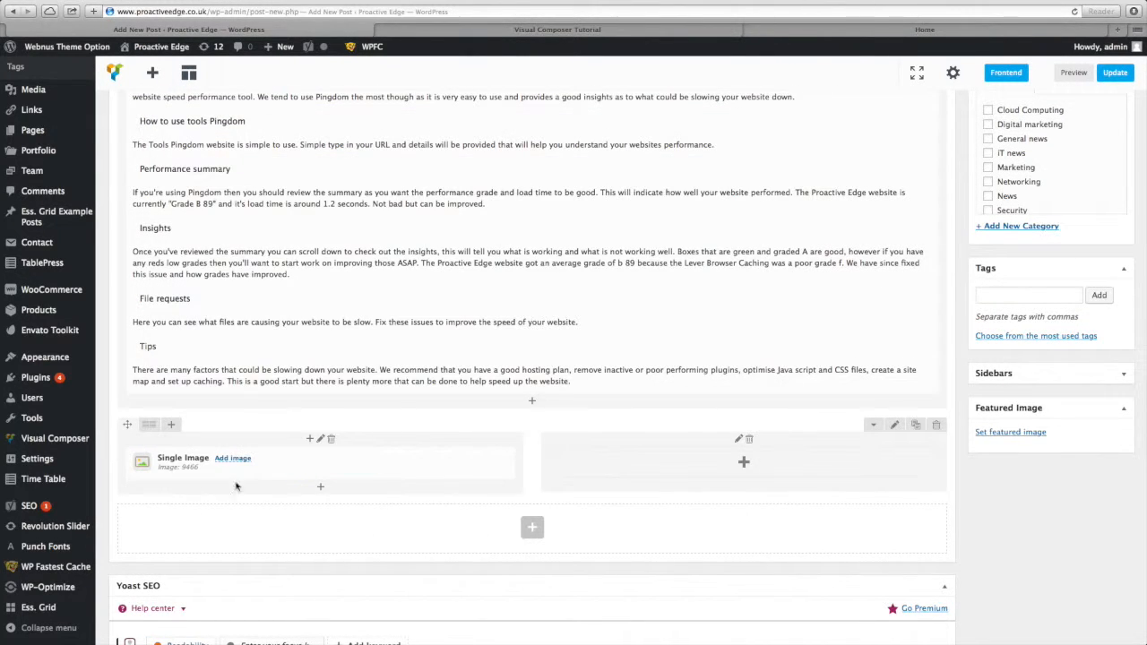
# Step: Preview the updated post and examine the image placed below the text block
pyautogui.scroll(10, 538, 269)
pyautogui.click(1106, 160)
pyautogui.click(533, 31)
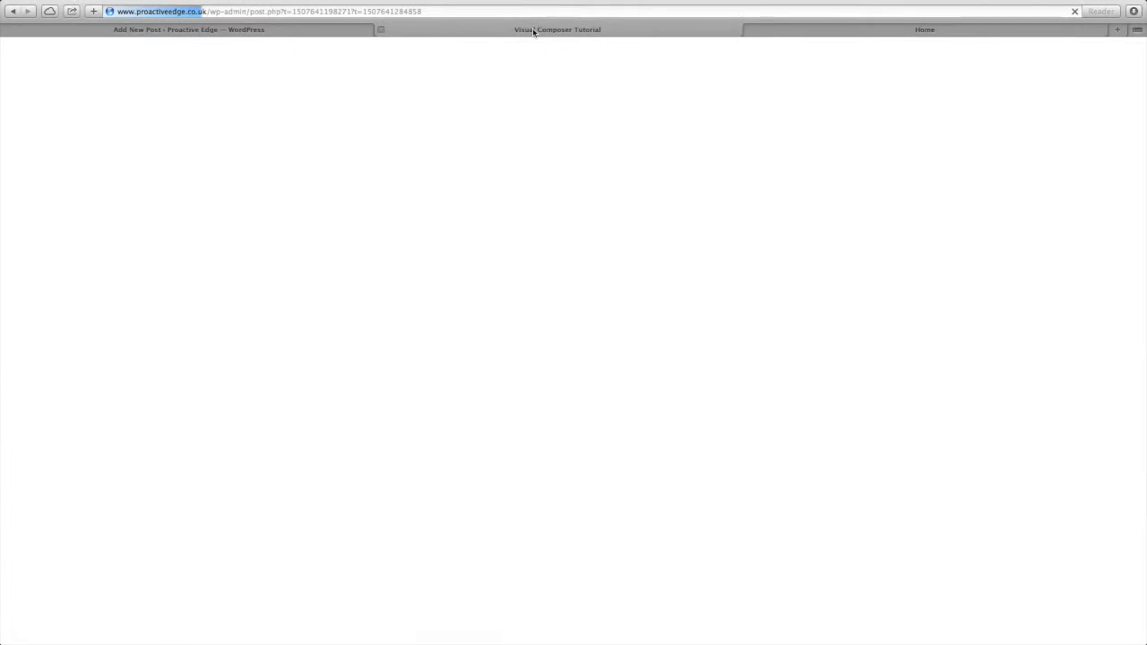
pyautogui.scroll(-5, 258, 339)
pyautogui.scroll(-5, 258, 338)
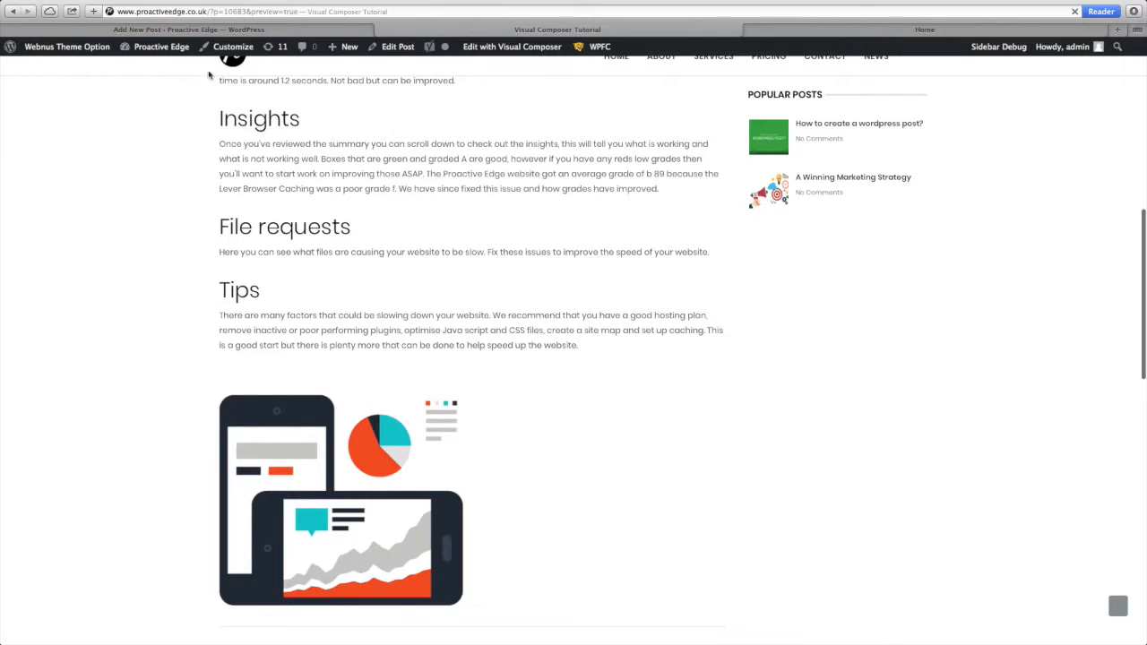
# Step: Copy the "File requests" and "Tips" sections, headings included, from the previewed post
pyautogui.moveTo(579, 346); pyautogui.dragTo(220, 224)
pyautogui.rightClick(245, 230)
pyautogui.click(269, 261)
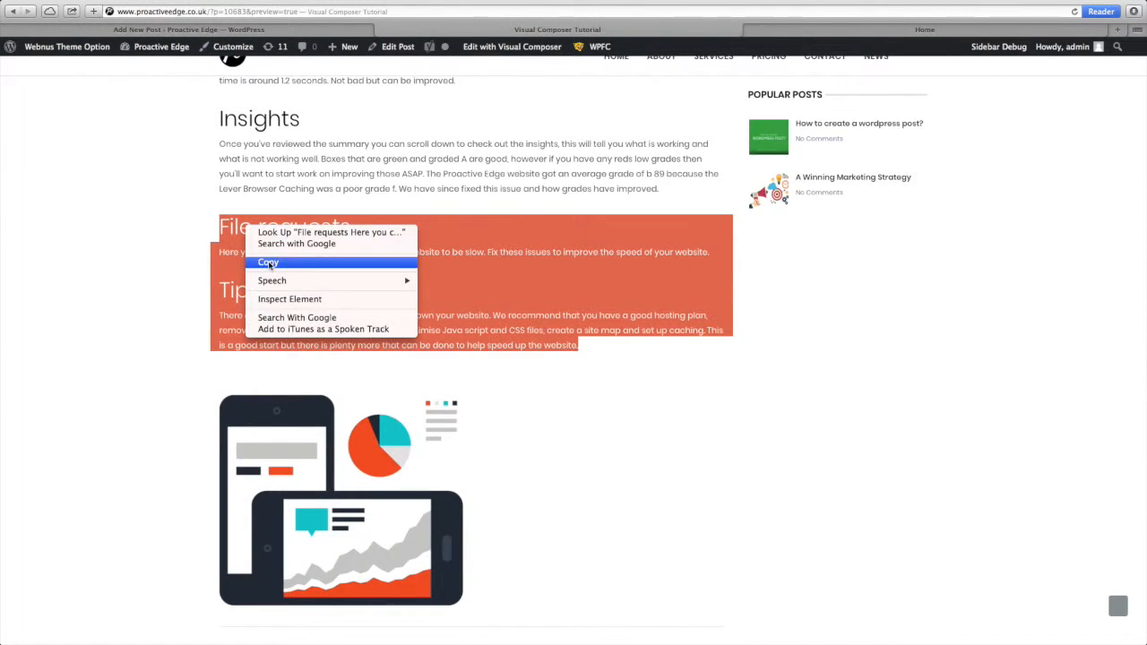
pyautogui.click(278, 228)
# Step: Add a text block to the empty second column beside the image and replace its placeholder text with the copied sections
pyautogui.click(260, 29)
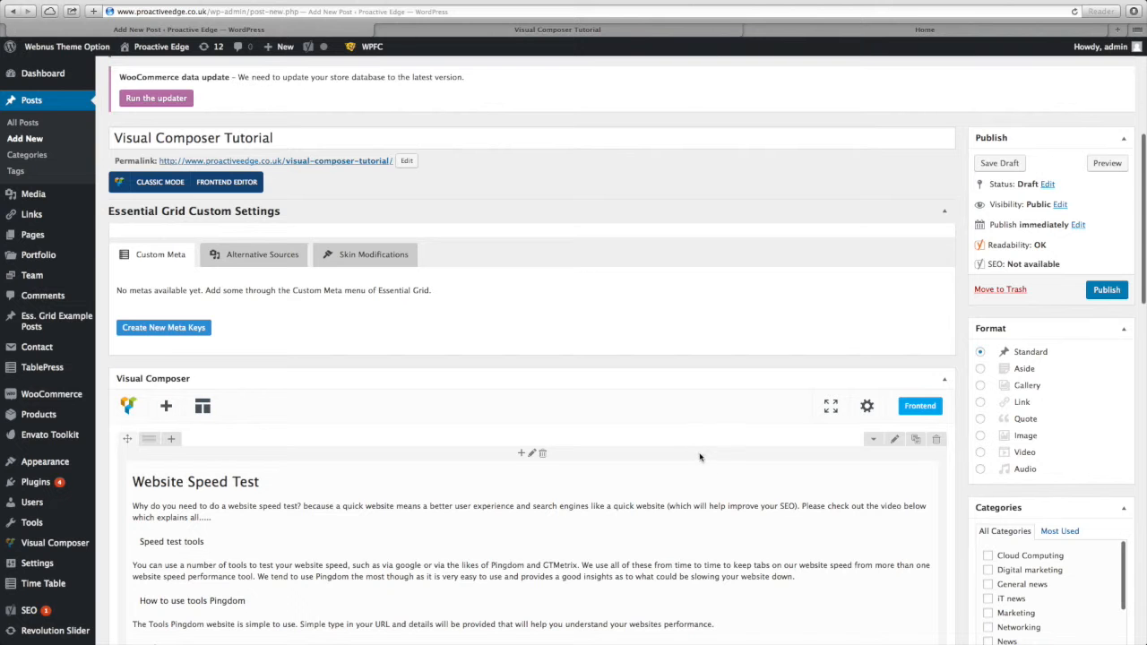
pyautogui.scroll(-10, 683, 443)
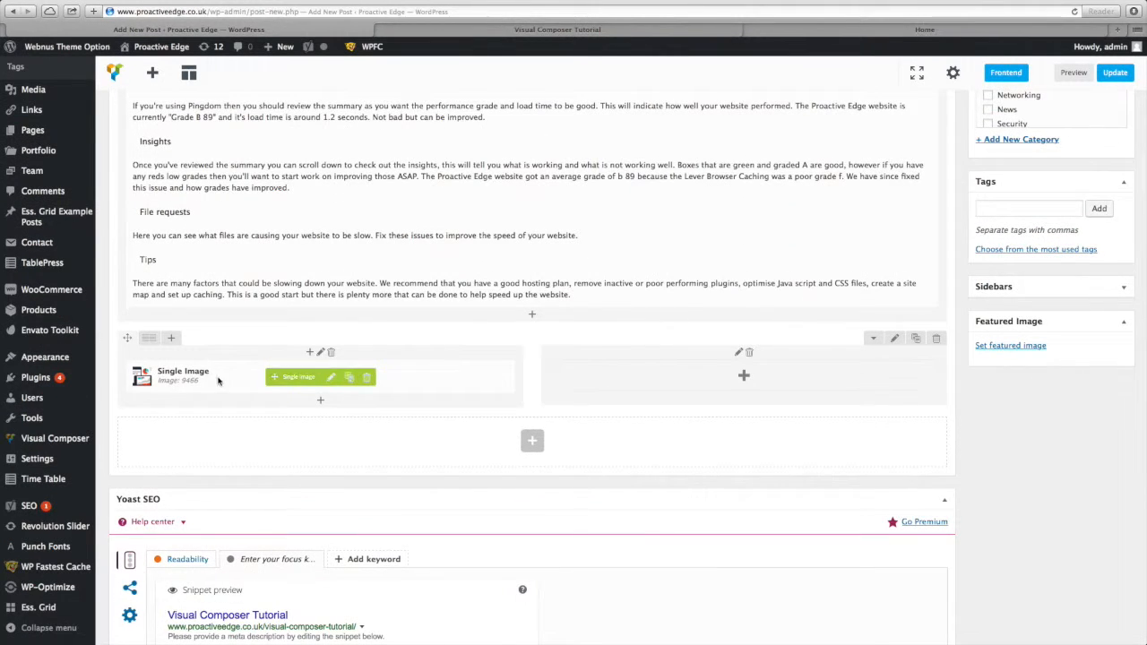
pyautogui.click(745, 377)
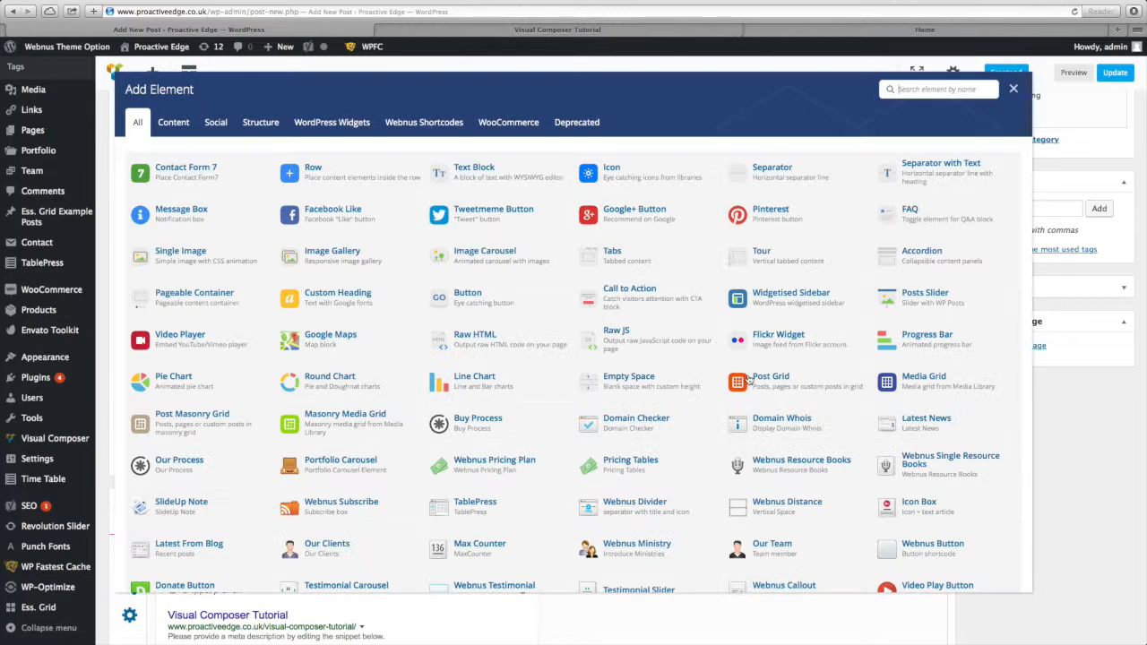
pyautogui.click(482, 172)
pyautogui.hotkey('ctrl', 'a')
pyautogui.press('BackSpace')
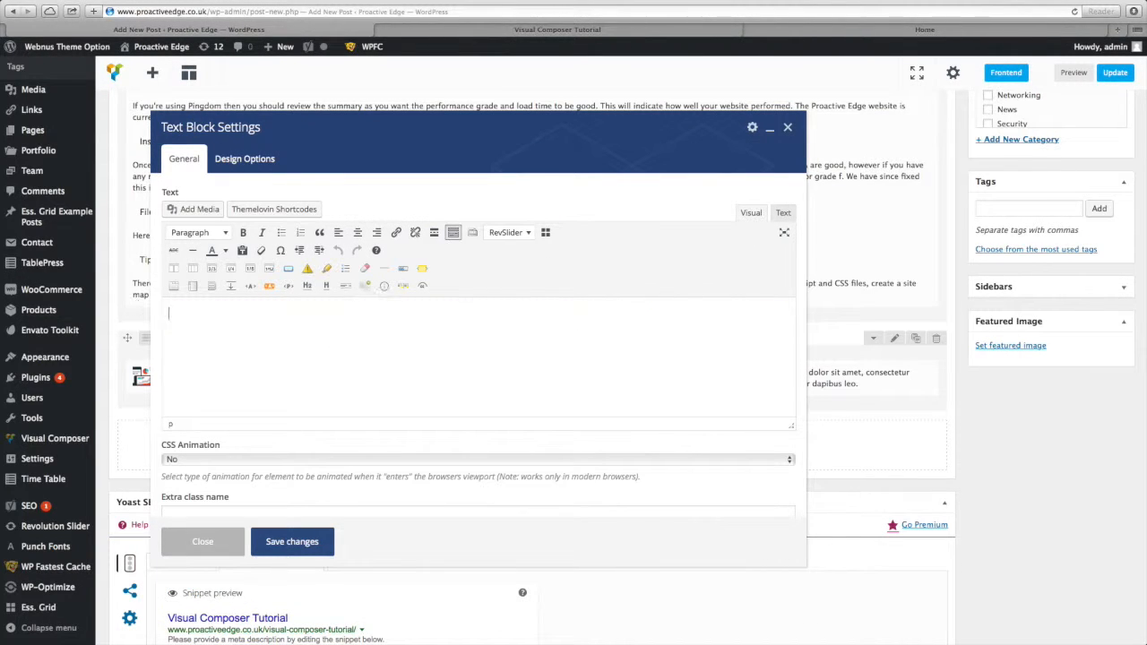
pyautogui.rightClick(187, 311)
pyautogui.click(209, 341)
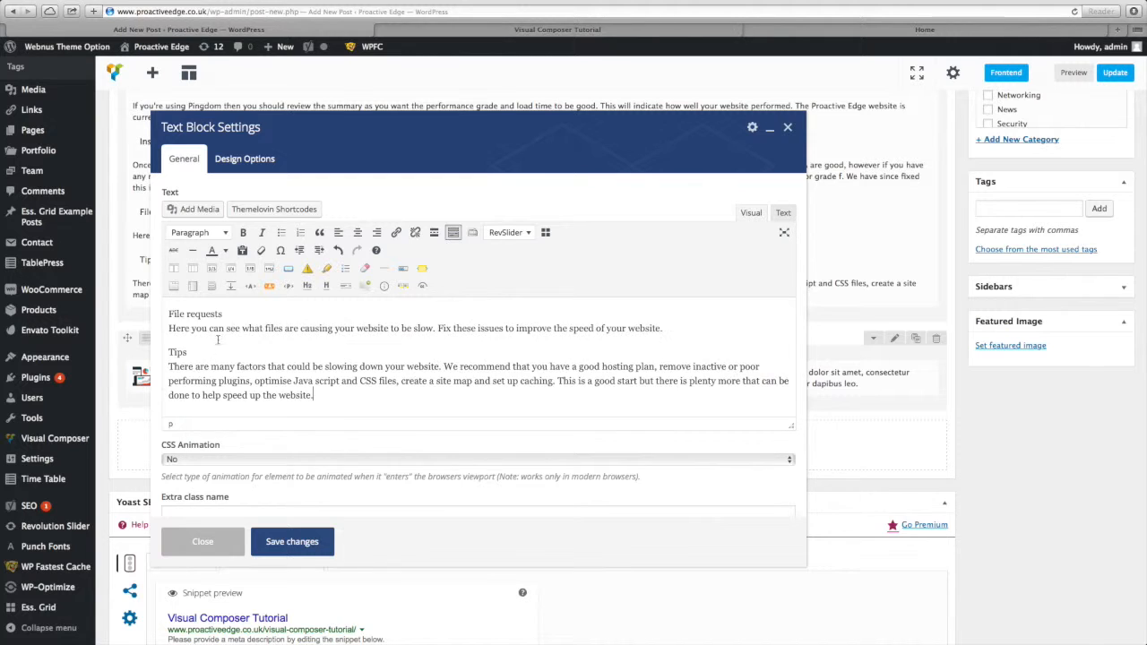
# Step: Make "File requests" its own paragraph in the pasted text and format it as a heading
pyautogui.moveTo(230, 313); pyautogui.dragTo(169, 313)
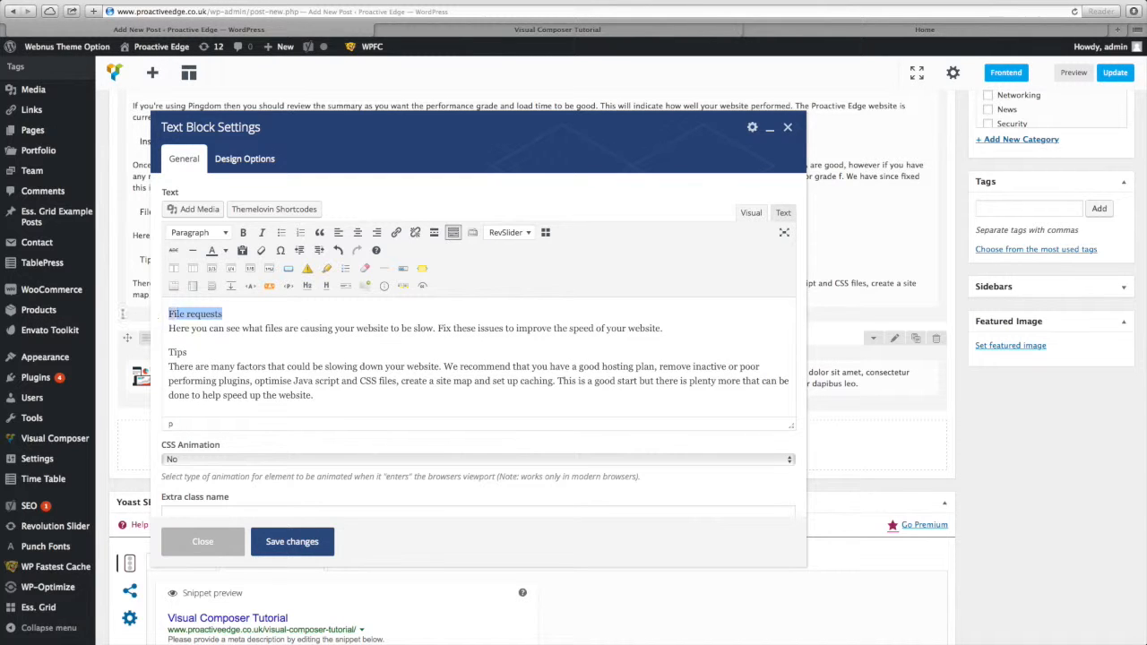
pyautogui.click(226, 234)
pyautogui.click(212, 306)
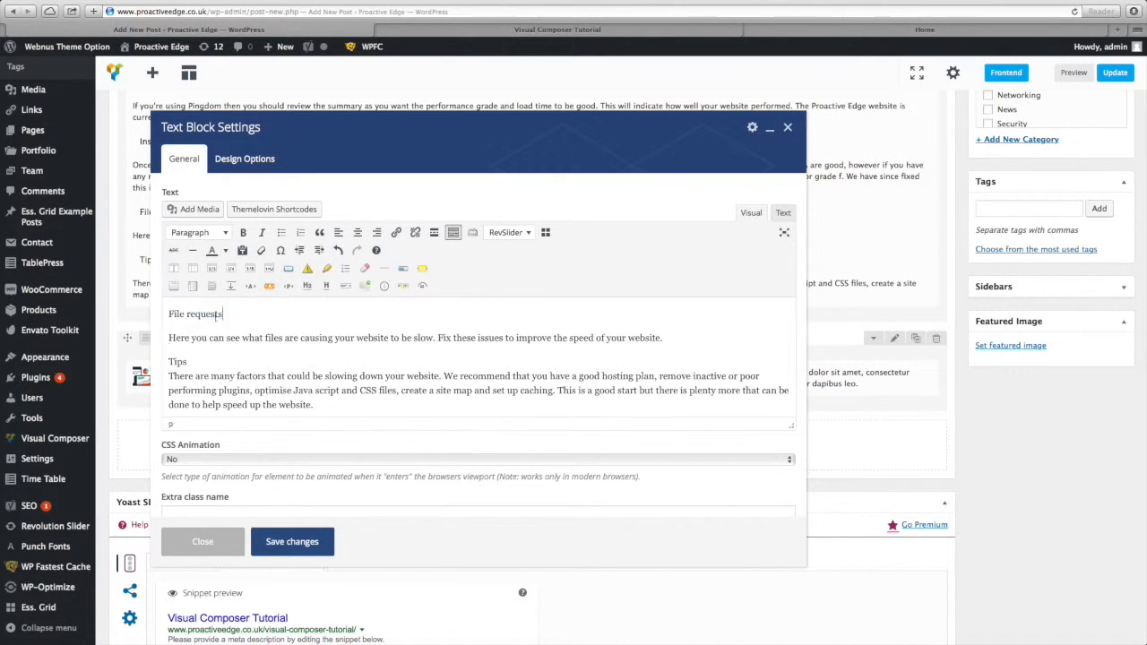
# Step: Delete the "Tips" heading from the pasted text and save the text block
pyautogui.press('BackSpace')
pyautogui.doubleClick(202, 375)
pyautogui.press('BackSpace')
pyautogui.press('BackSpace')
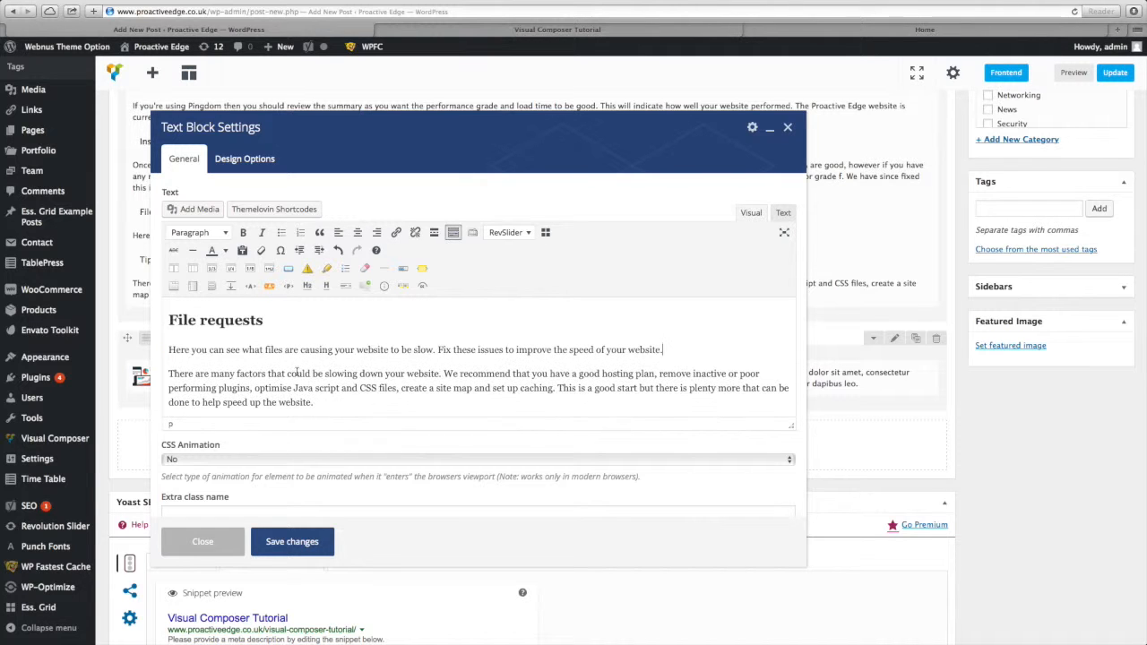
pyautogui.click(294, 542)
# Step: Preview the updated post and examine how the text block sits beside the image in the two-column row
pyautogui.scroll(3, 1063, 206)
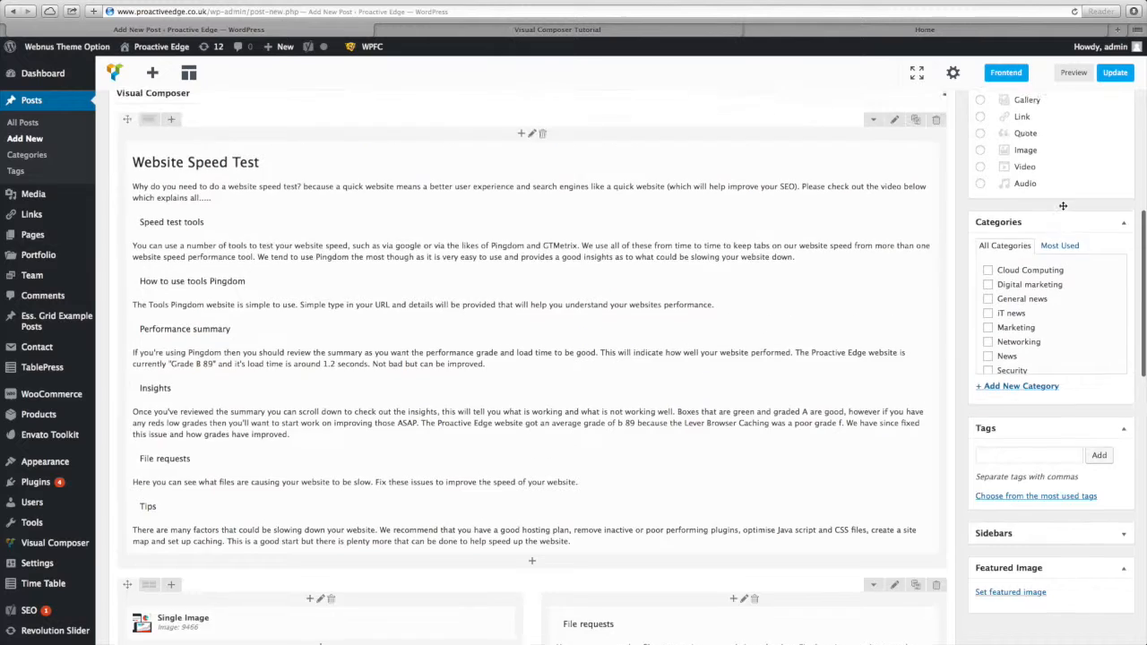
pyautogui.scroll(5, 1063, 206)
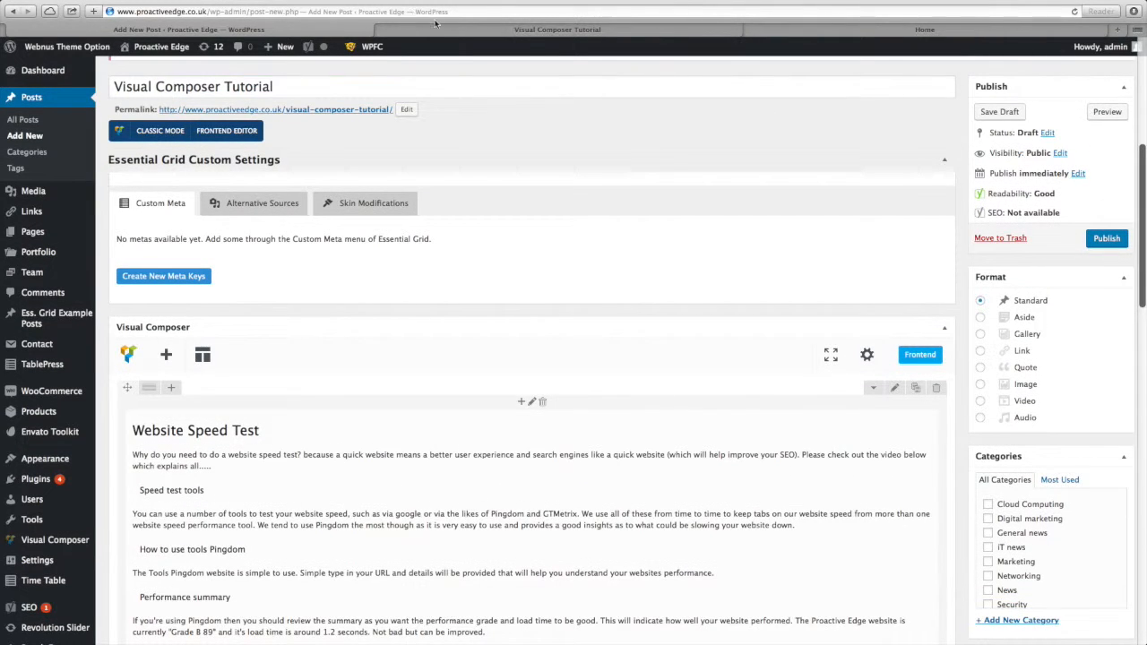
pyautogui.click(463, 30)
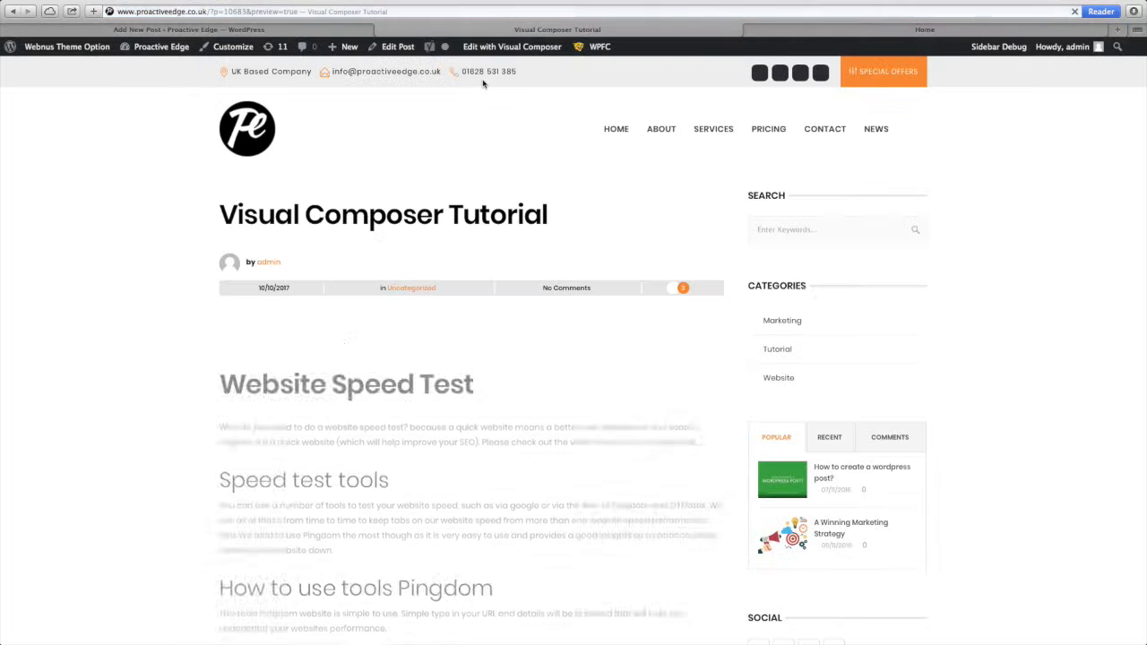
pyautogui.scroll(-5, 484, 87)
pyautogui.scroll(-6, 482, 215)
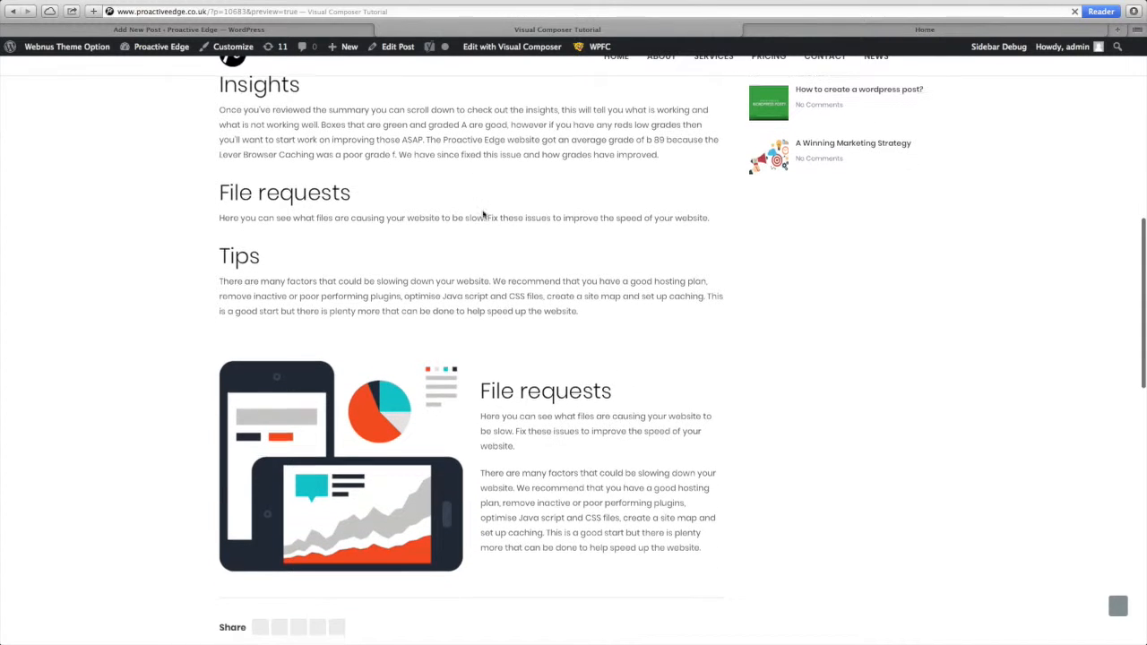
pyautogui.scroll(-7, 562, 363)
pyautogui.scroll(8, 562, 363)
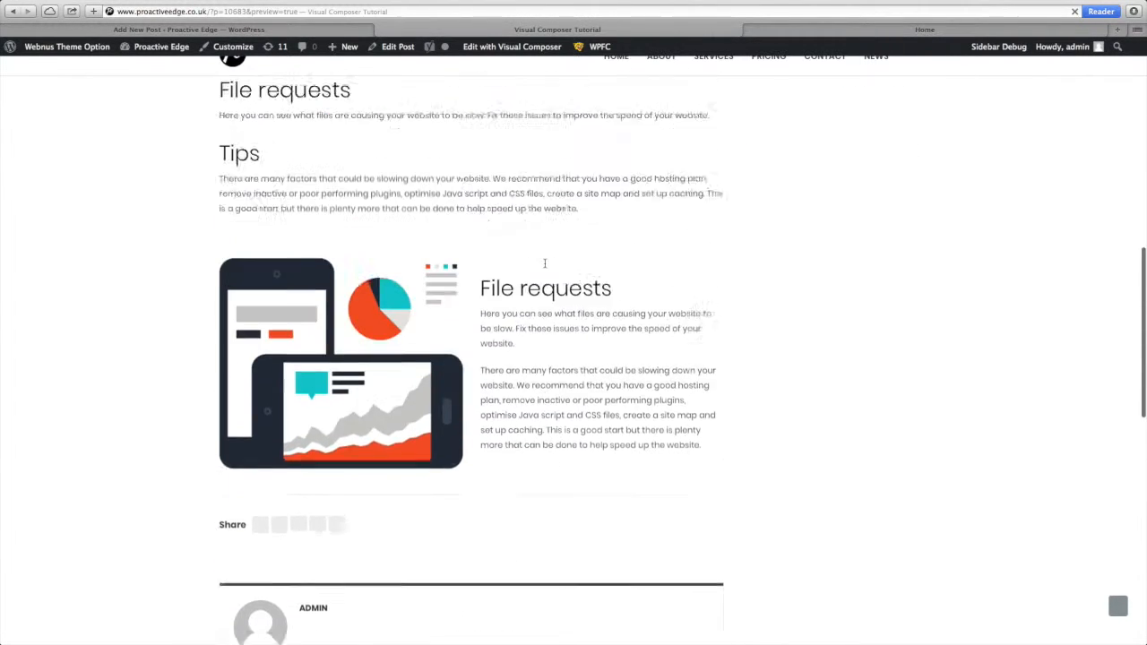
pyautogui.scroll(-4, 480, 422)
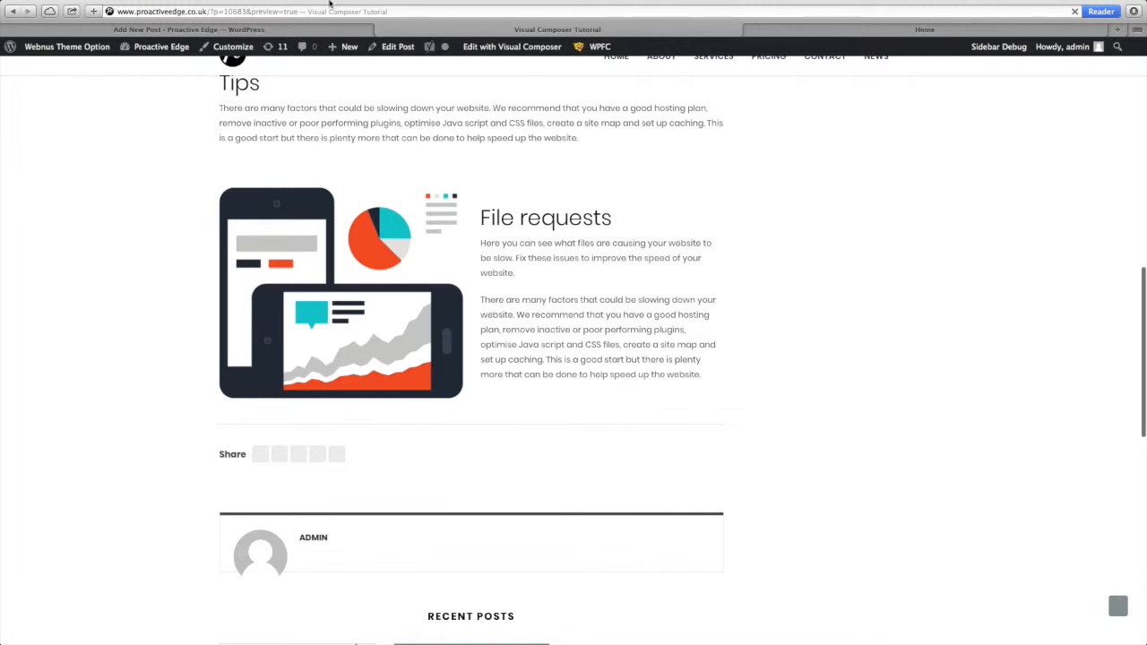
# Step: Return to the post editor and add a new row below the two-column row
pyautogui.click(298, 32)
pyautogui.scroll(-10, 516, 437)
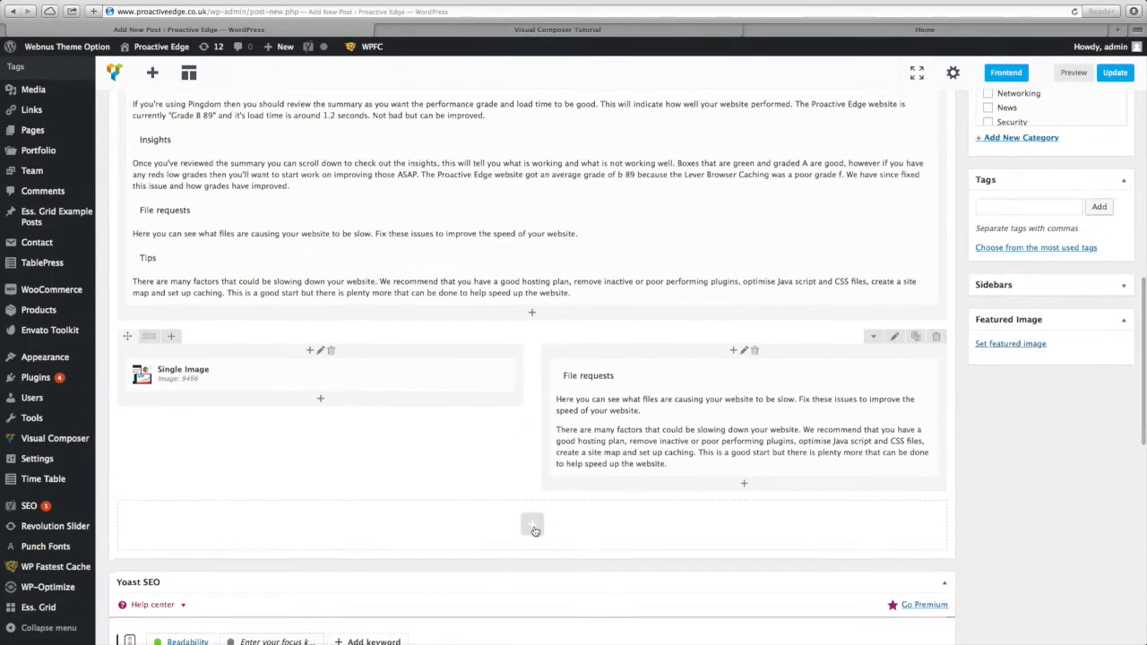
pyautogui.click(532, 525)
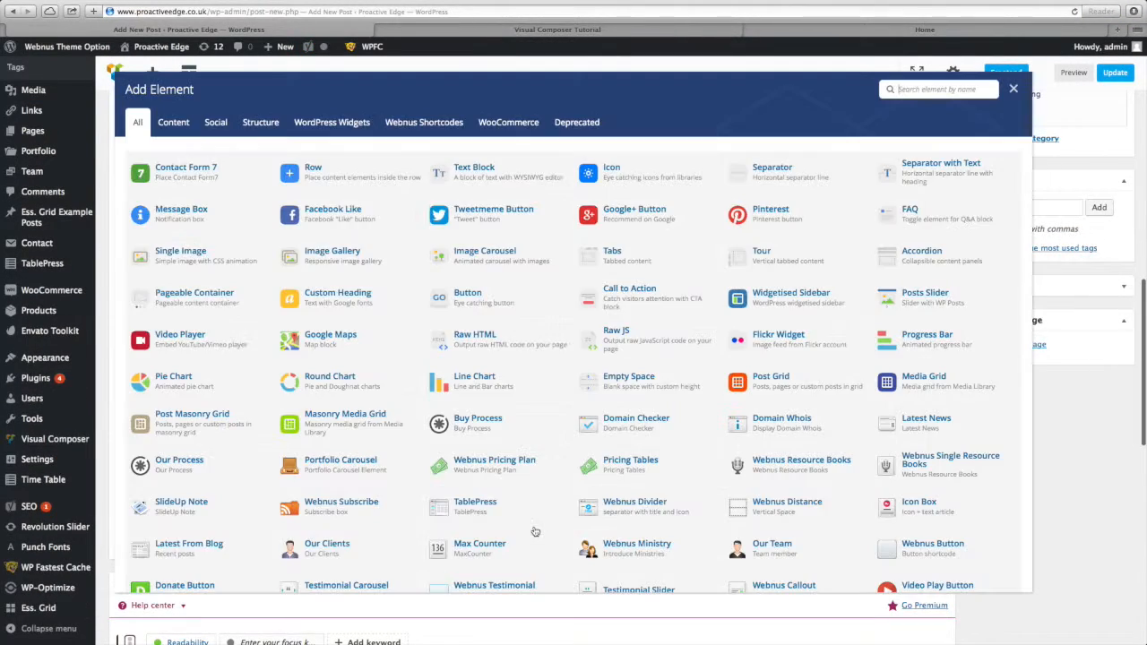
pyautogui.click(317, 173)
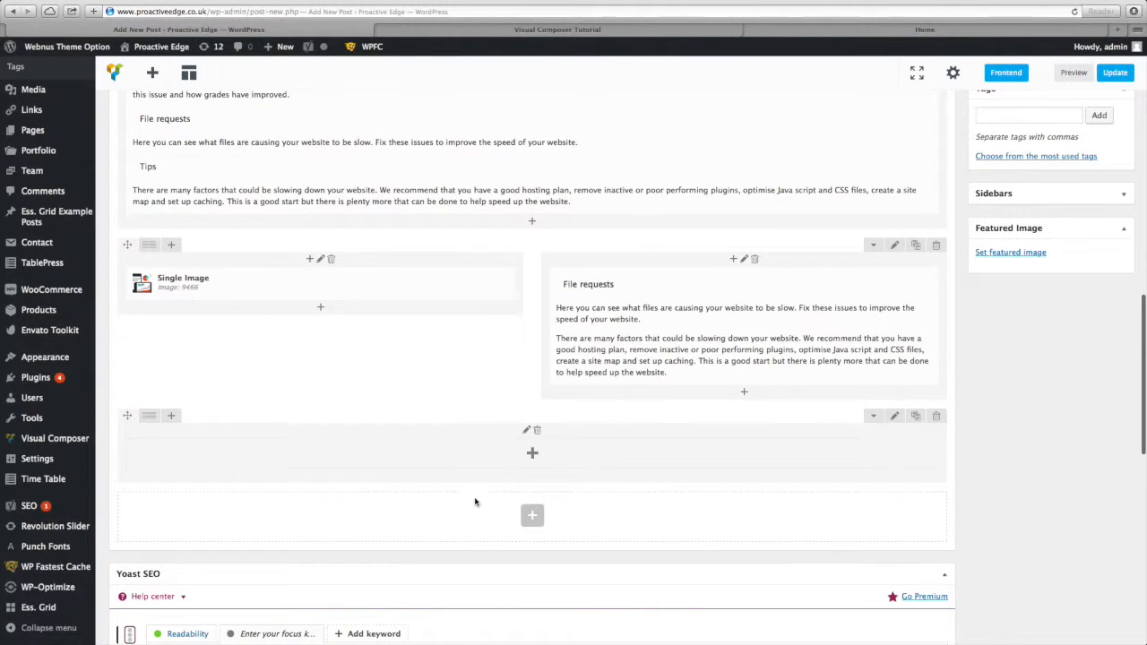
# Step: Add a text block to the new row and replace its placeholder text with the copied "File requests" and "Tips" sections
pyautogui.click(533, 454)
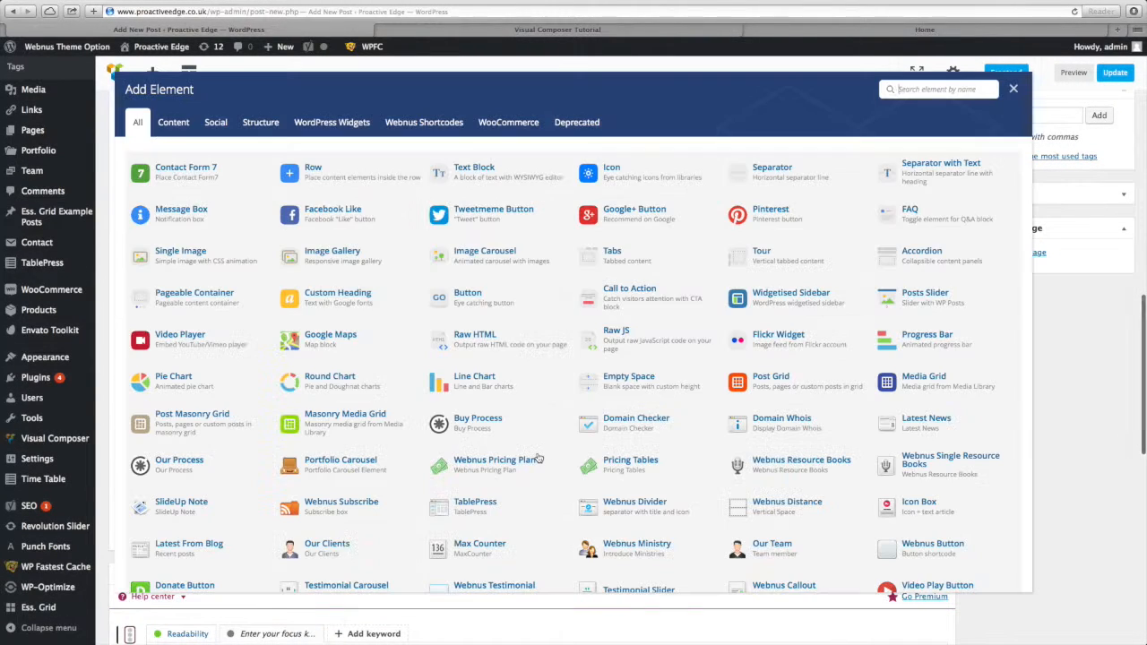
pyautogui.click(457, 178)
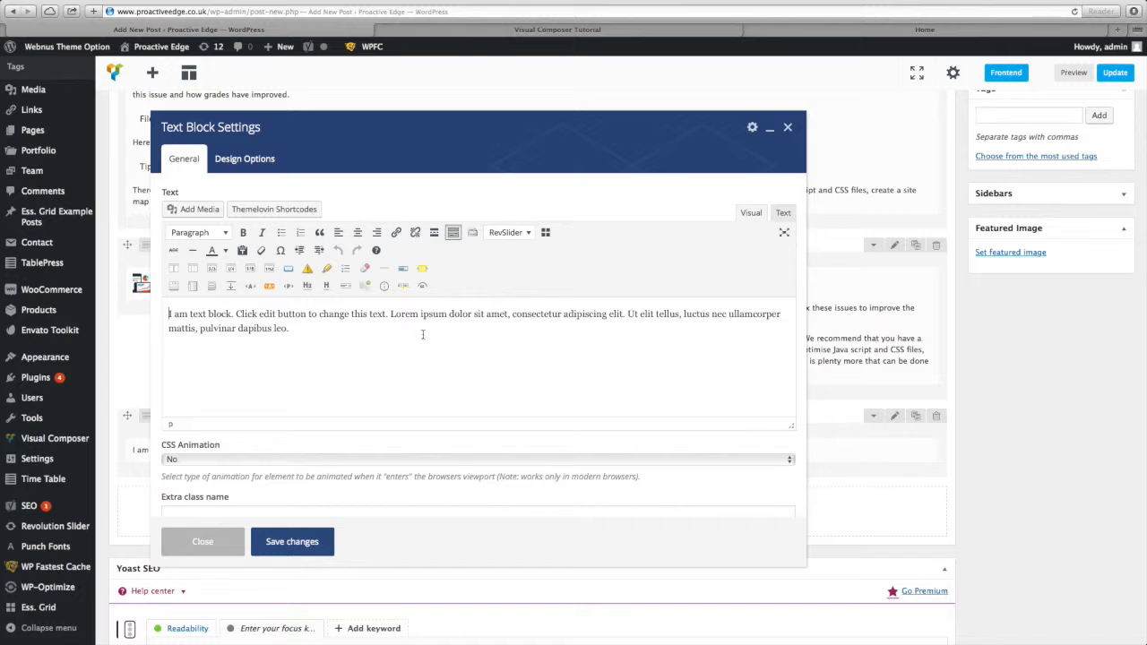
pyautogui.moveTo(301, 329); pyautogui.dragTo(124, 307)
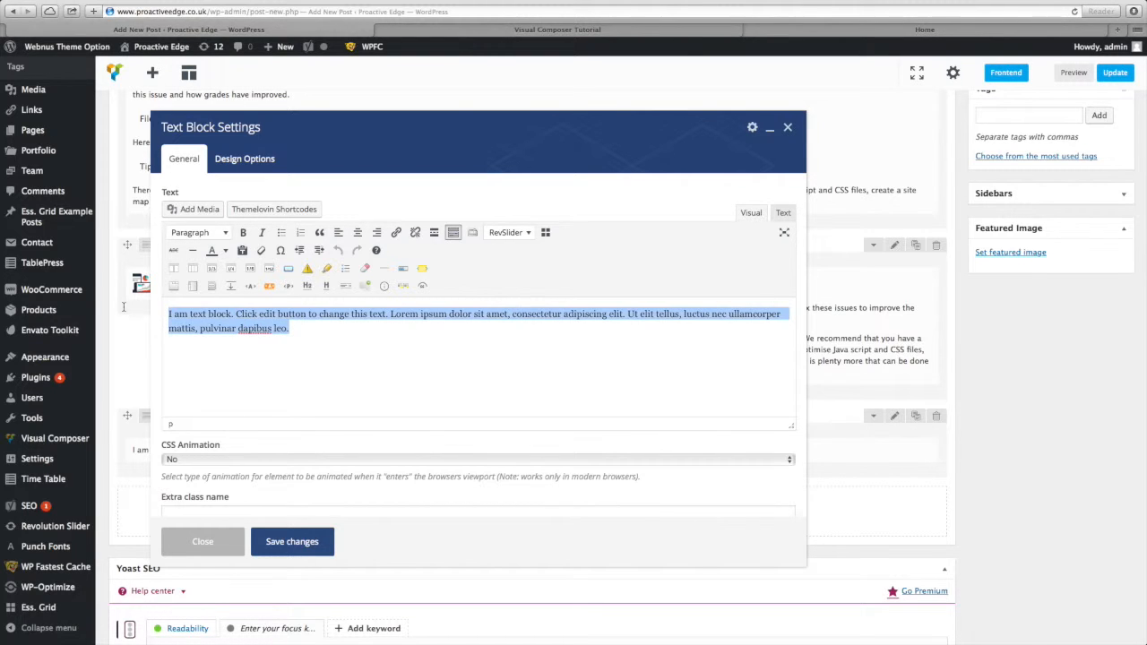
pyautogui.press('BackSpace')
pyautogui.rightClick(204, 313)
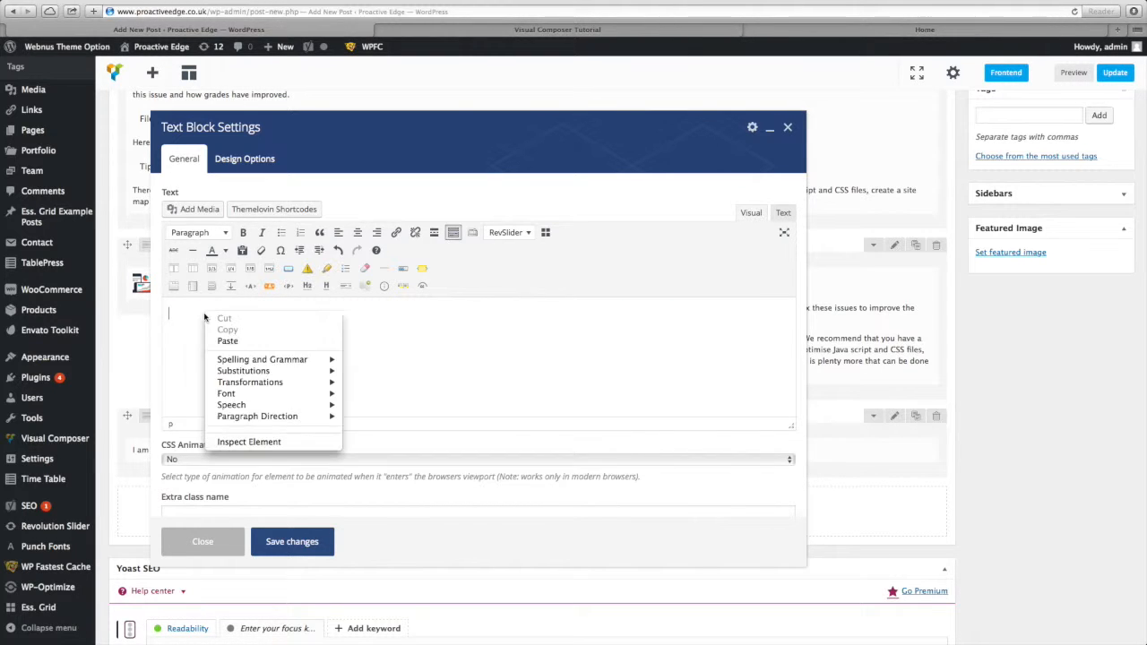
pyautogui.click(252, 342)
# Step: Delete the "Tips" heading and the blank line above it from the pasted text
pyautogui.press('BackSpace')
pyautogui.press('BackSpace')
pyautogui.press('BackSpace')
pyautogui.press('BackSpace')
pyautogui.press('BackSpace')
pyautogui.press('BackSpace')
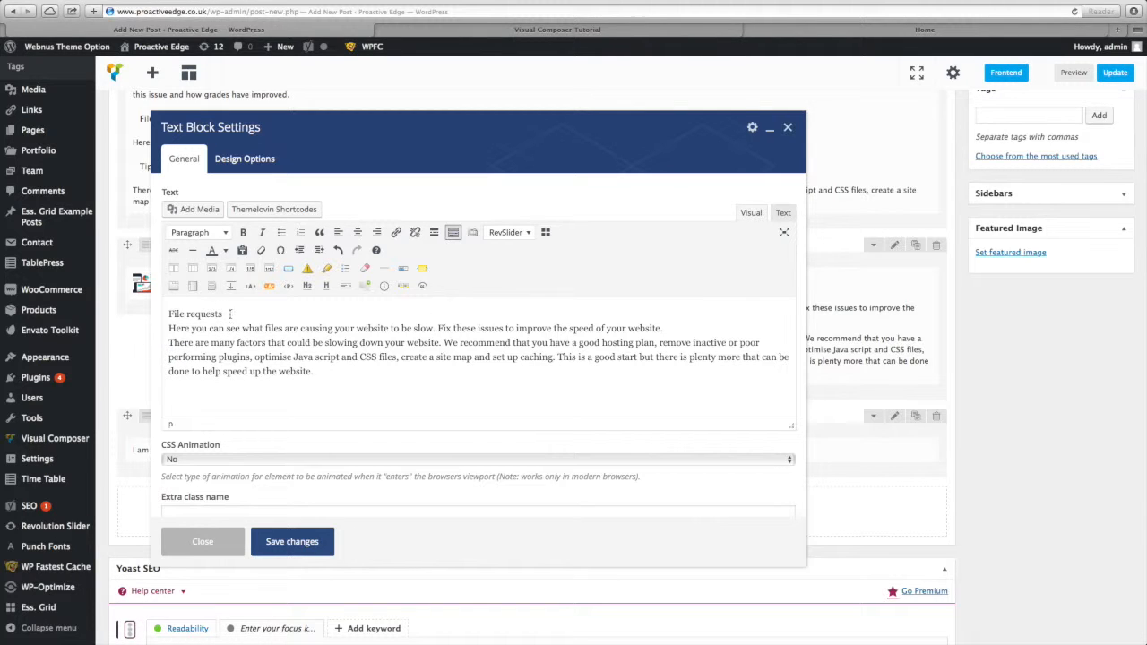
# Step: Split "File requests" into its own paragraph above the body text and format it as a heading
pyautogui.press('Return')
pyautogui.moveTo(224, 314); pyautogui.dragTo(150, 312)
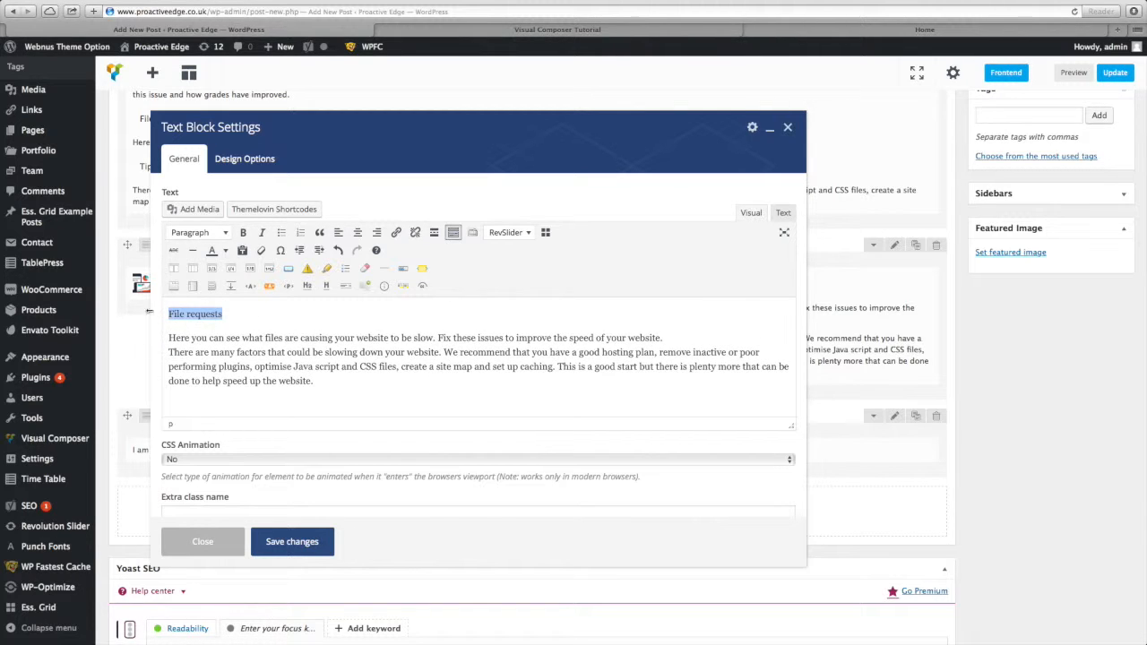
pyautogui.click(225, 233)
pyautogui.click(243, 304)
pyautogui.press('Down')
# Step: Duplicate the body text under "File requests" as a second paragraph below it and save the text block
pyautogui.moveTo(315, 393); pyautogui.dragTo(166, 350)
pyautogui.rightClick(205, 352)
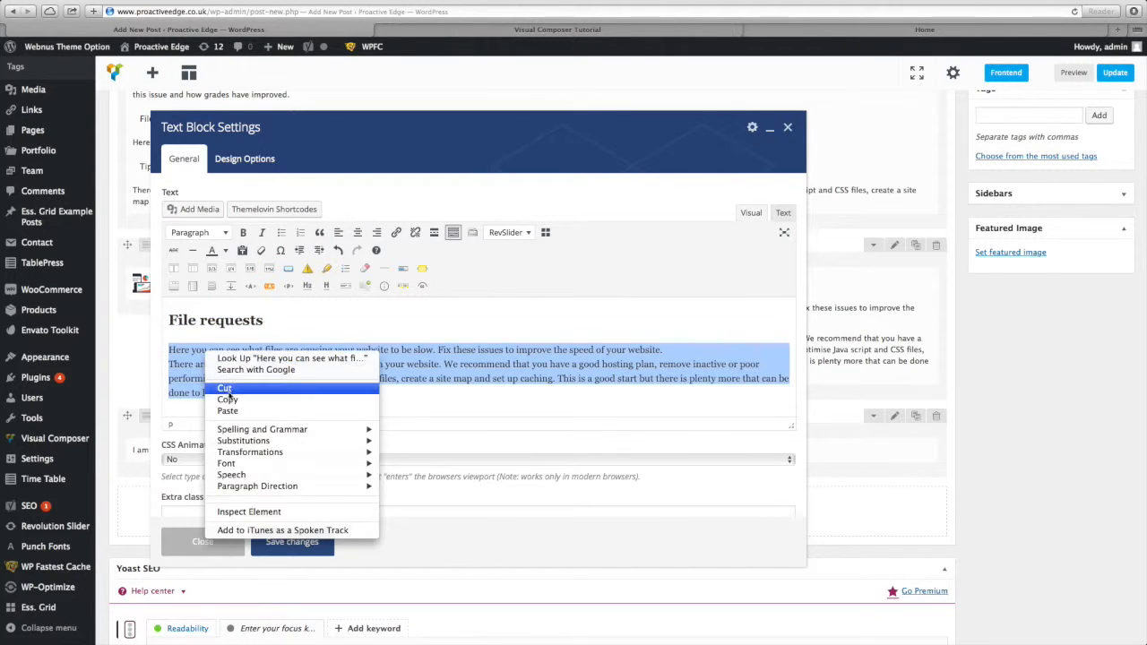
pyautogui.click(227, 400)
pyautogui.click(340, 397)
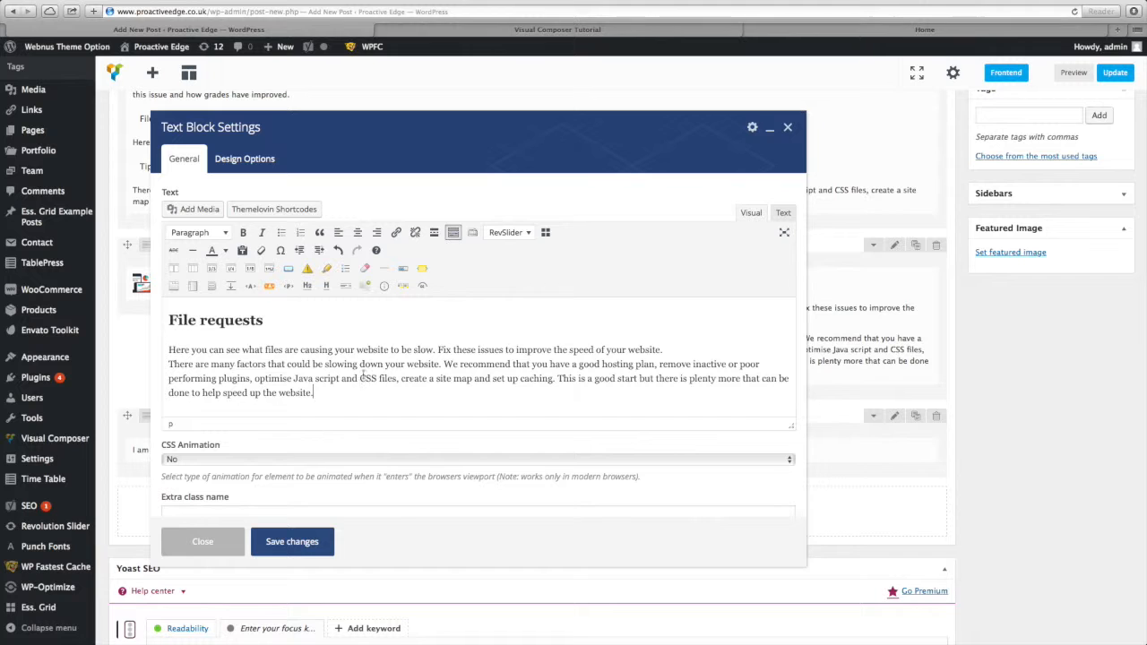
pyautogui.press('Return')
pyautogui.rightClick(179, 412)
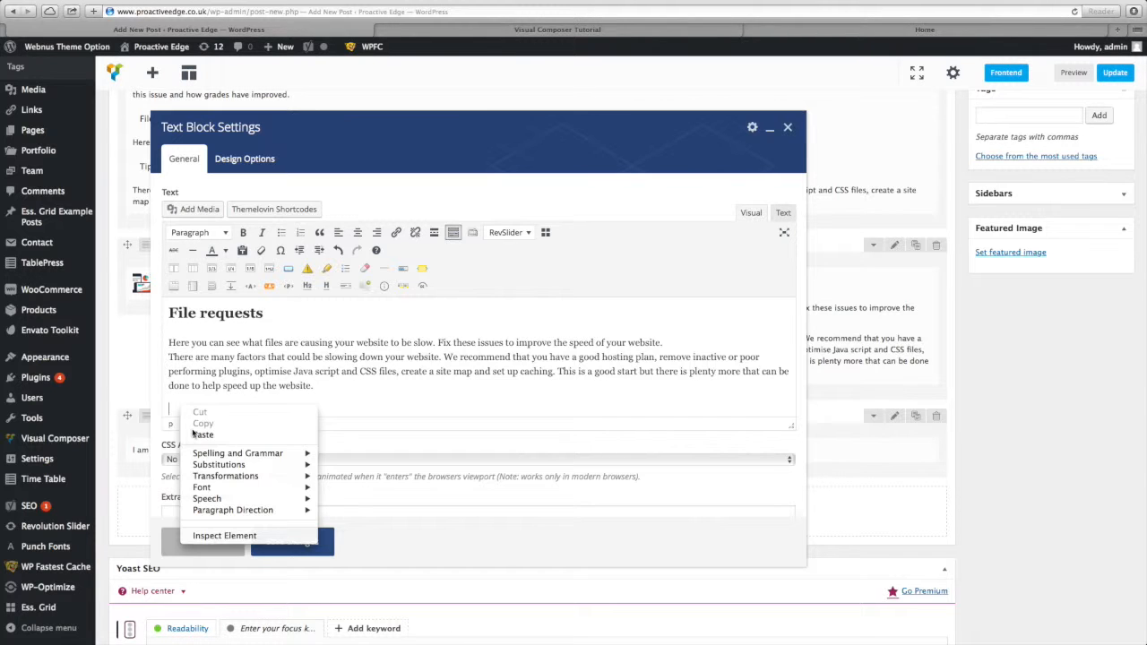
pyautogui.click(196, 434)
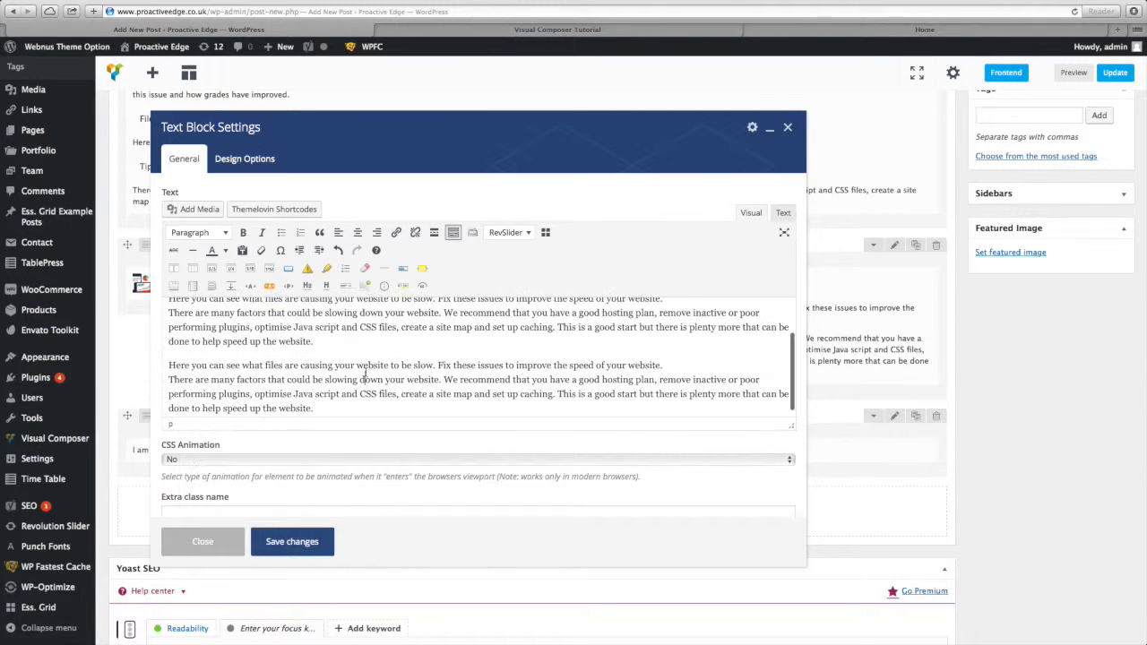
pyautogui.click(292, 542)
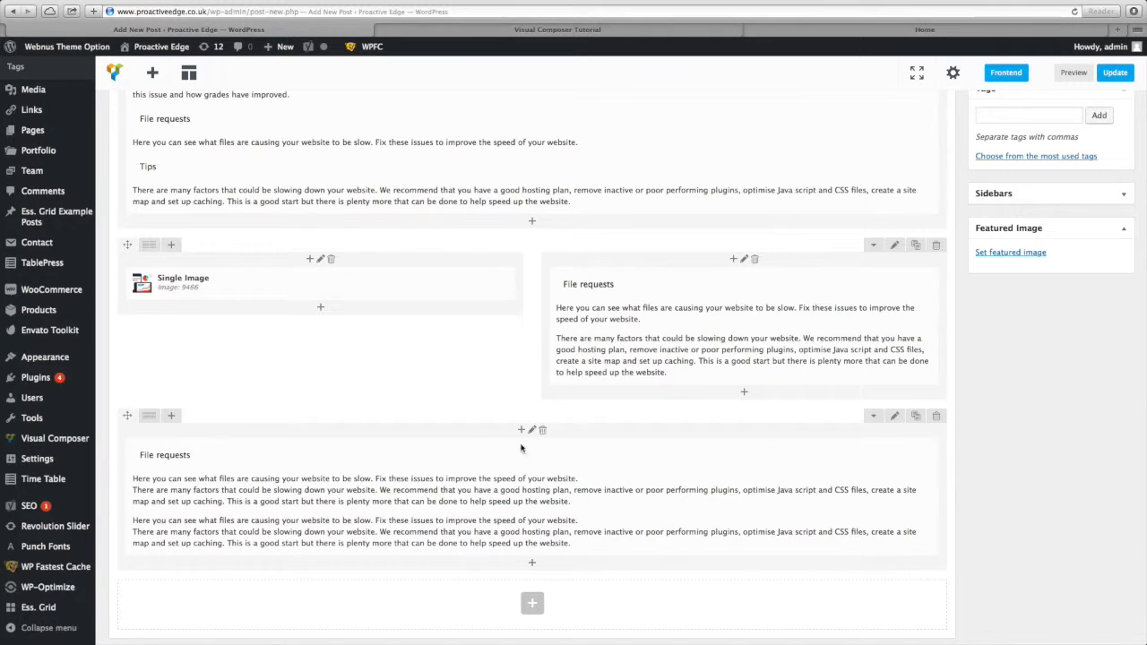
# Step: Preview the updated post and examine the new full-width text row below the image and text columns
pyautogui.scroll(5, 1019, 389)
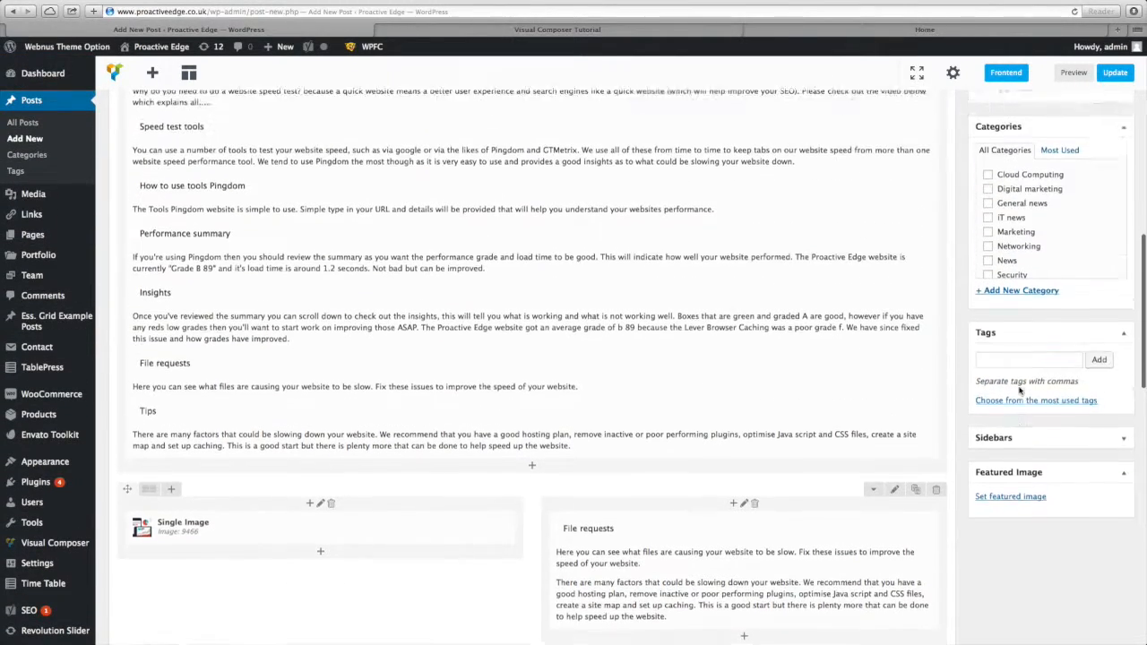
pyautogui.scroll(8, 1018, 389)
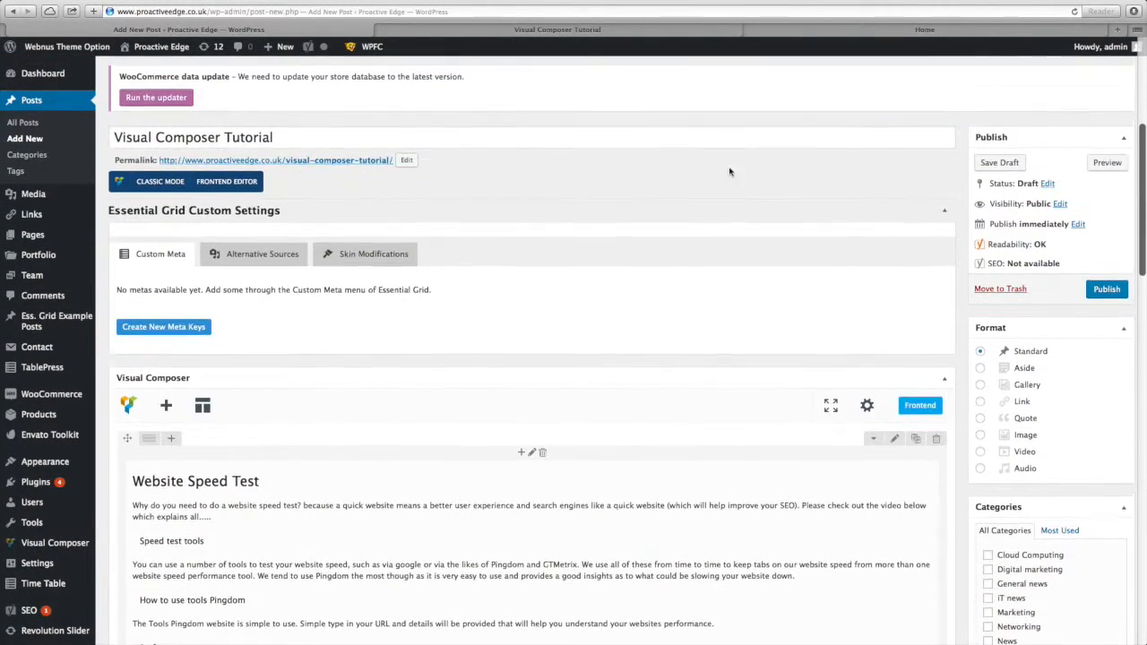
pyautogui.click(1107, 162)
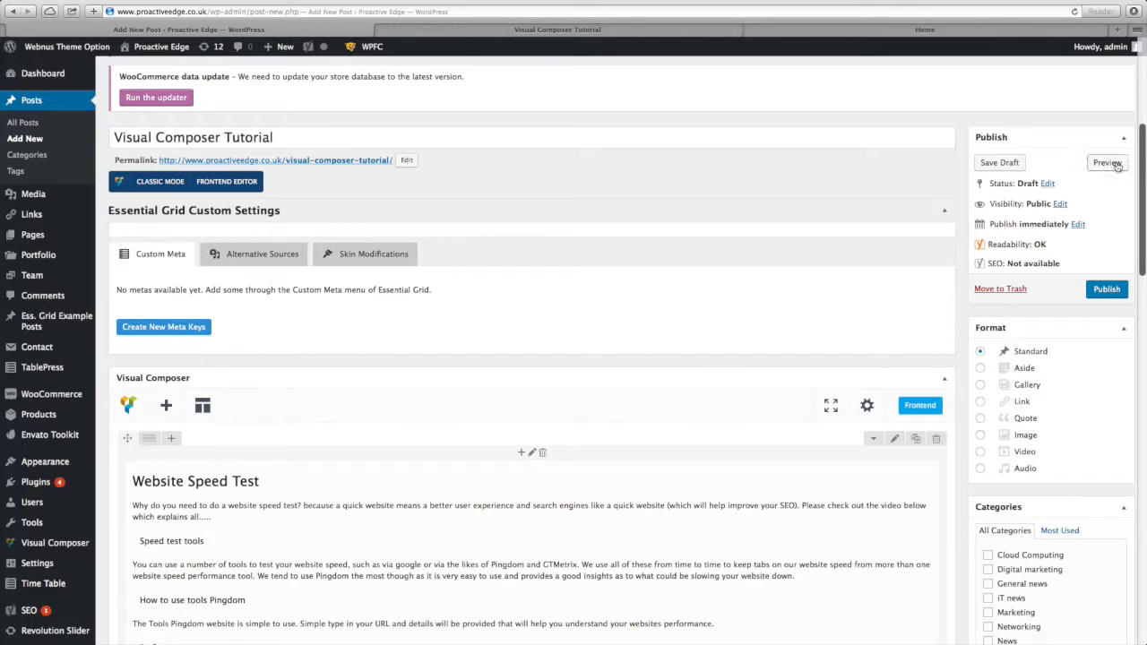
pyautogui.click(557, 29)
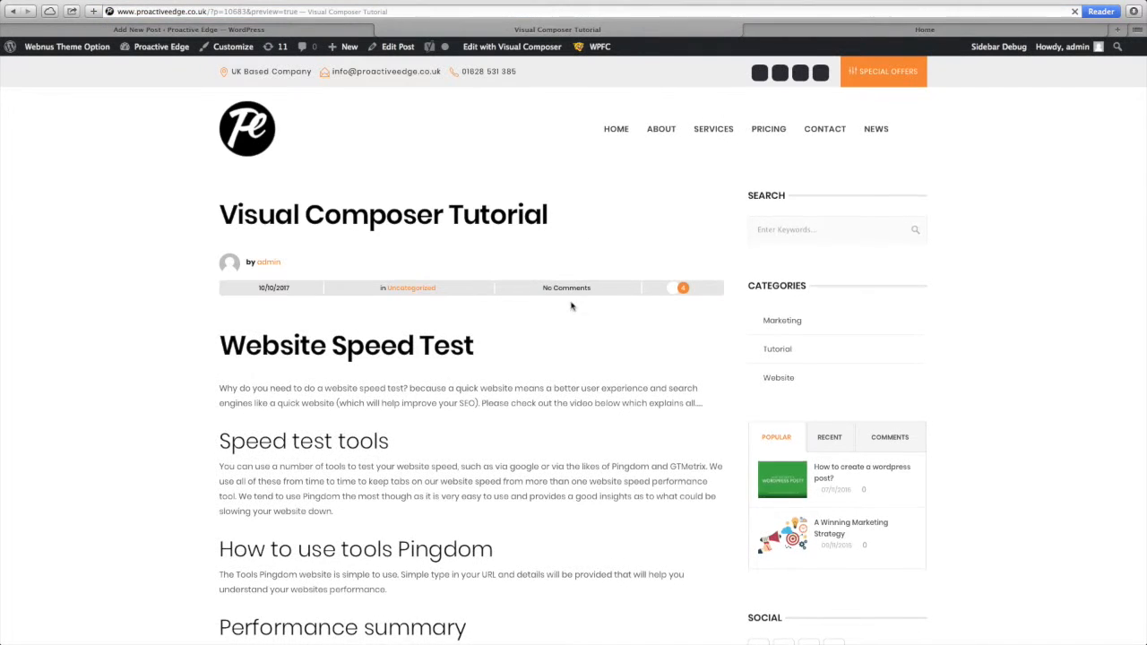
pyautogui.scroll(-8, 570, 306)
pyautogui.scroll(-5, 569, 305)
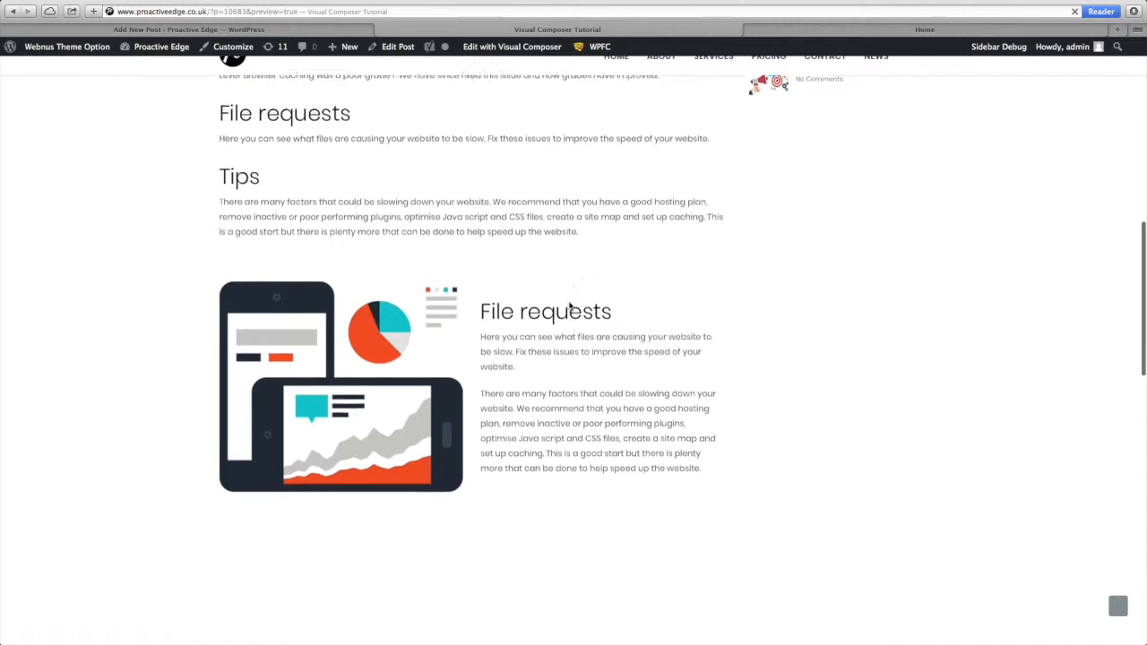
pyautogui.scroll(-8, 569, 304)
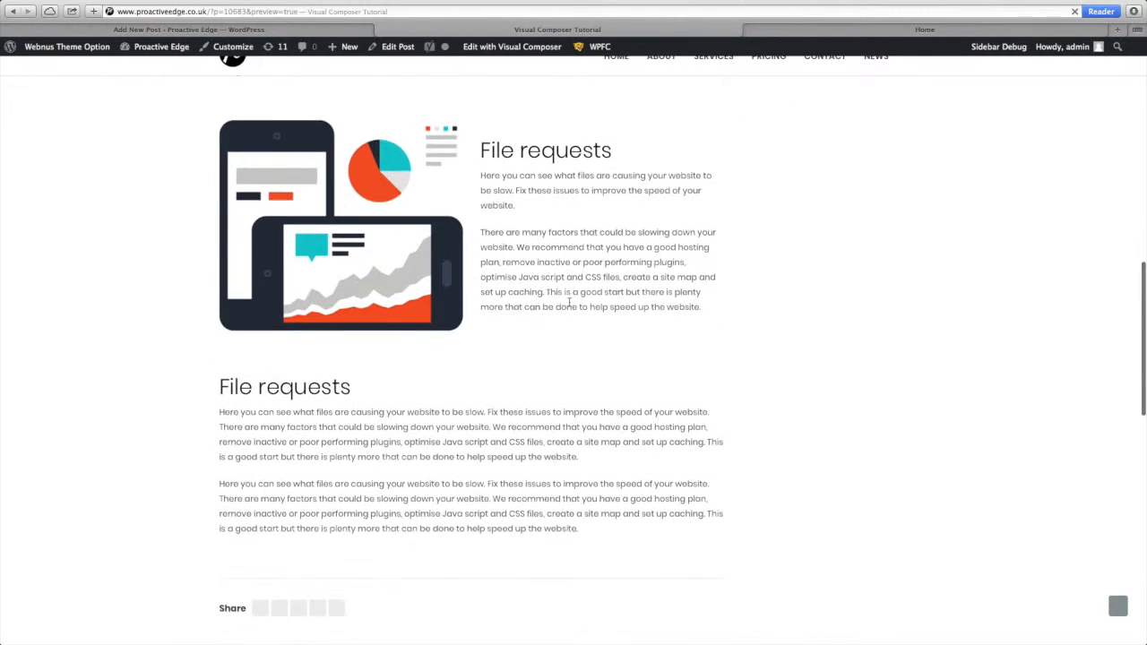
pyautogui.scroll(3, 569, 304)
pyautogui.scroll(2, 569, 305)
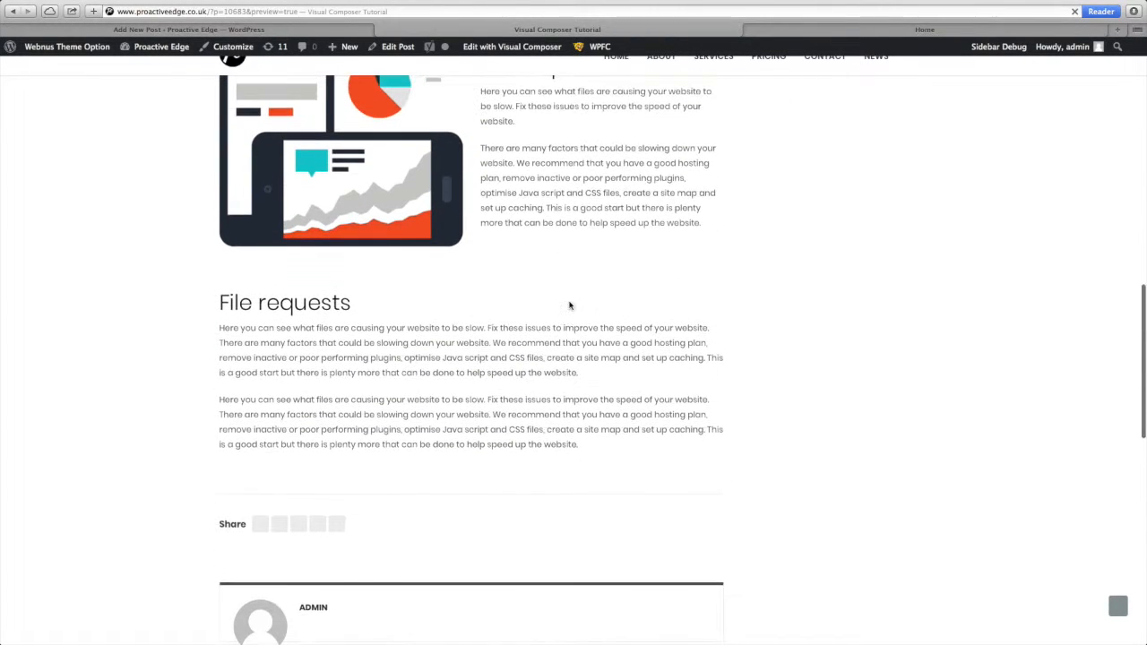
# Step: Examine the previewed post's image and text row together with the text sections above and below it
pyautogui.scroll(6, 575, 236)
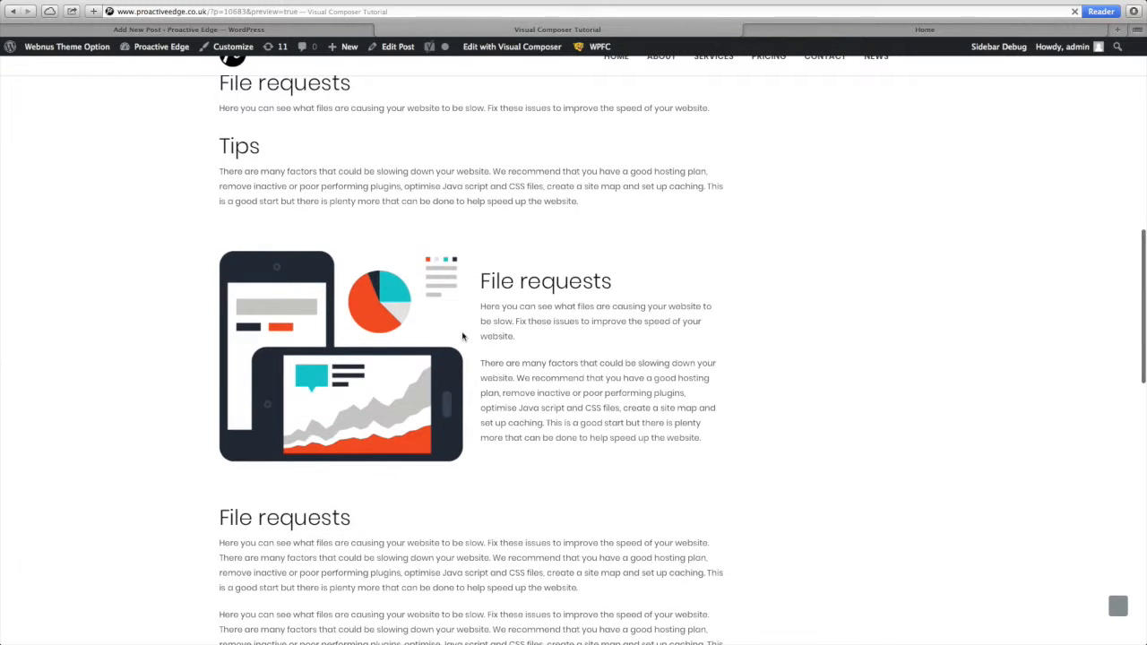
pyautogui.scroll(-3, 412, 330)
pyautogui.scroll(10, 443, 352)
pyautogui.scroll(-15, 443, 351)
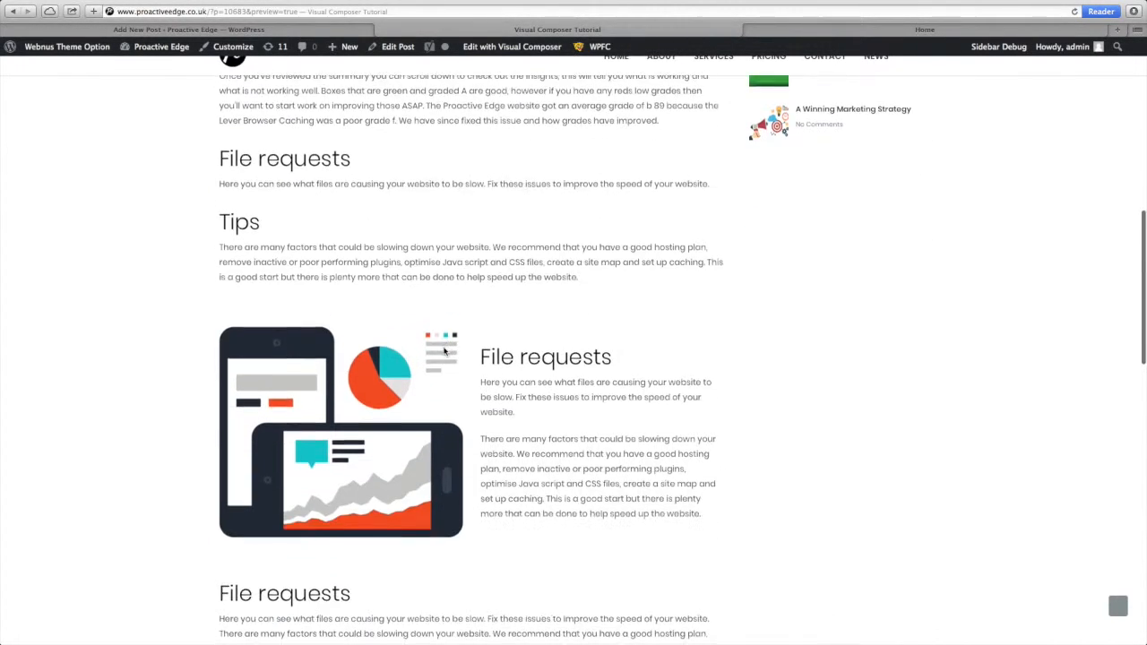
# Step: Return to the post editor, review the settings of the two-column image and text row and save them
pyautogui.click(161, 29)
pyautogui.scroll(-3, 589, 469)
pyautogui.scroll(-12, 589, 469)
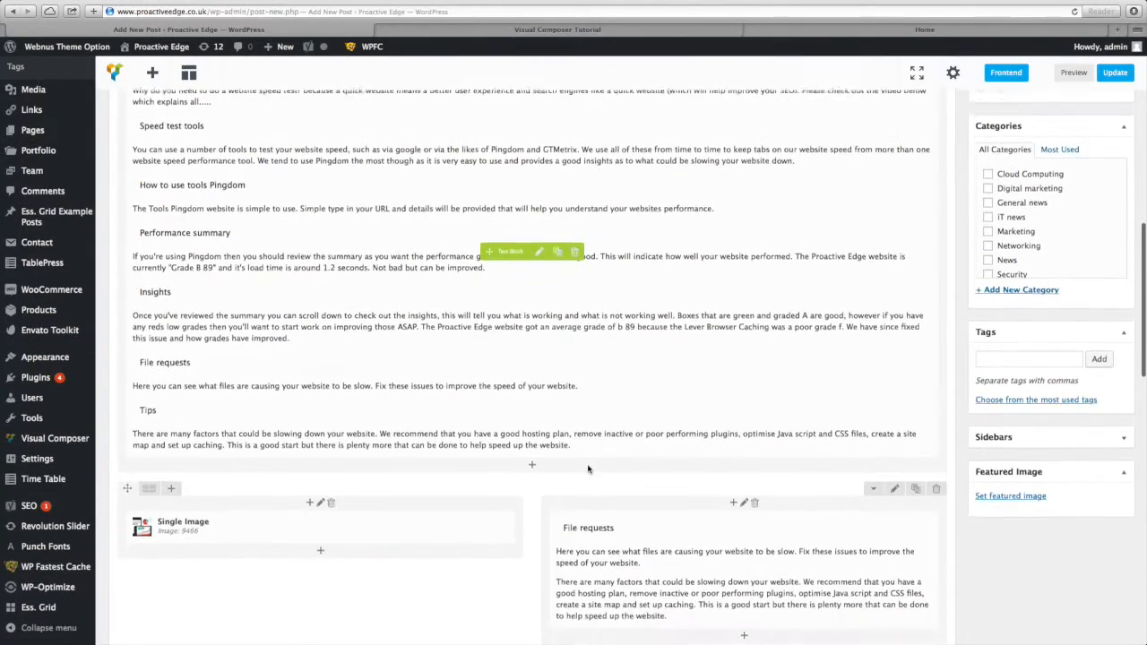
pyautogui.scroll(-3, 589, 469)
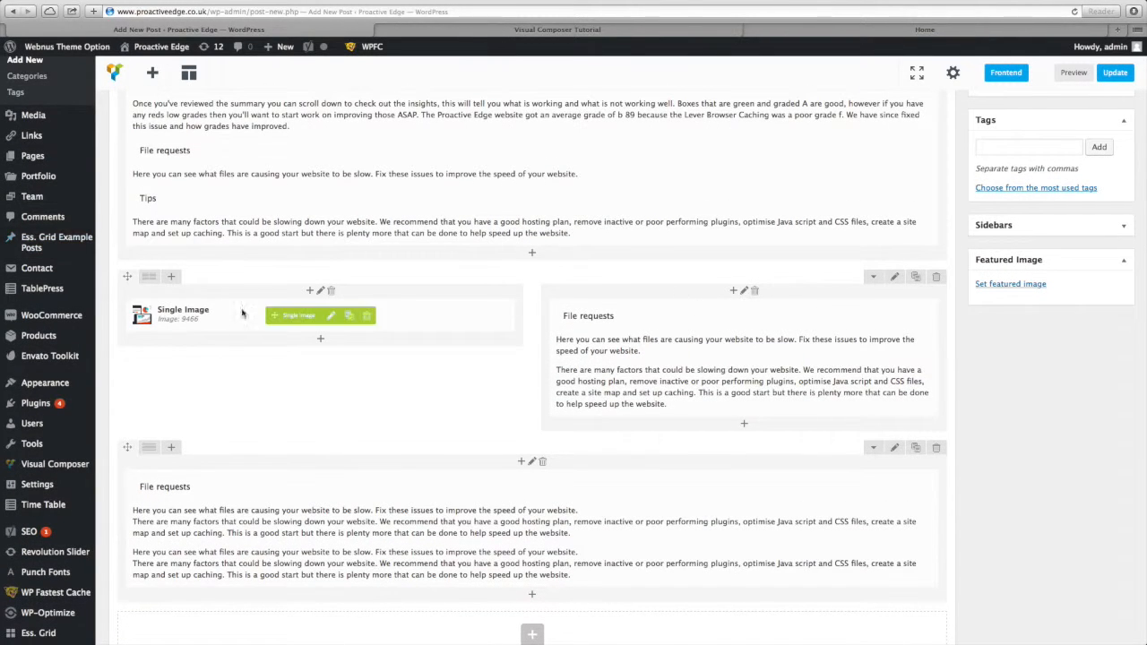
pyautogui.click(896, 278)
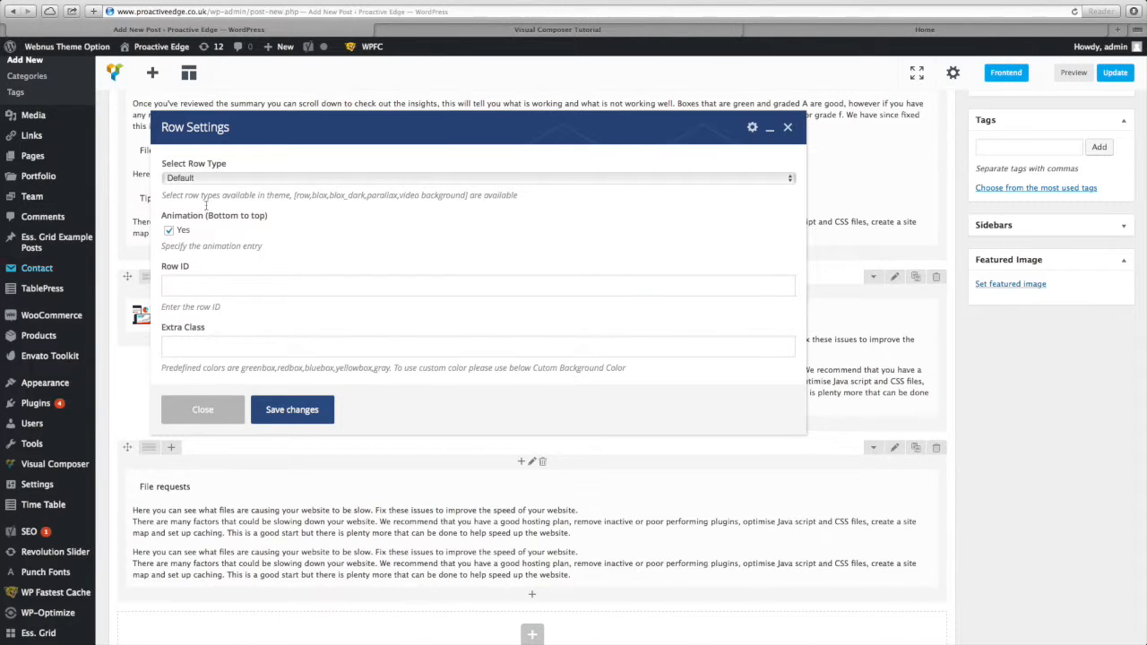
pyautogui.click(290, 409)
# Step: Add a Single Image element in a new row below the full-width text row and set its image size to large
pyautogui.scroll(-3, 532, 473)
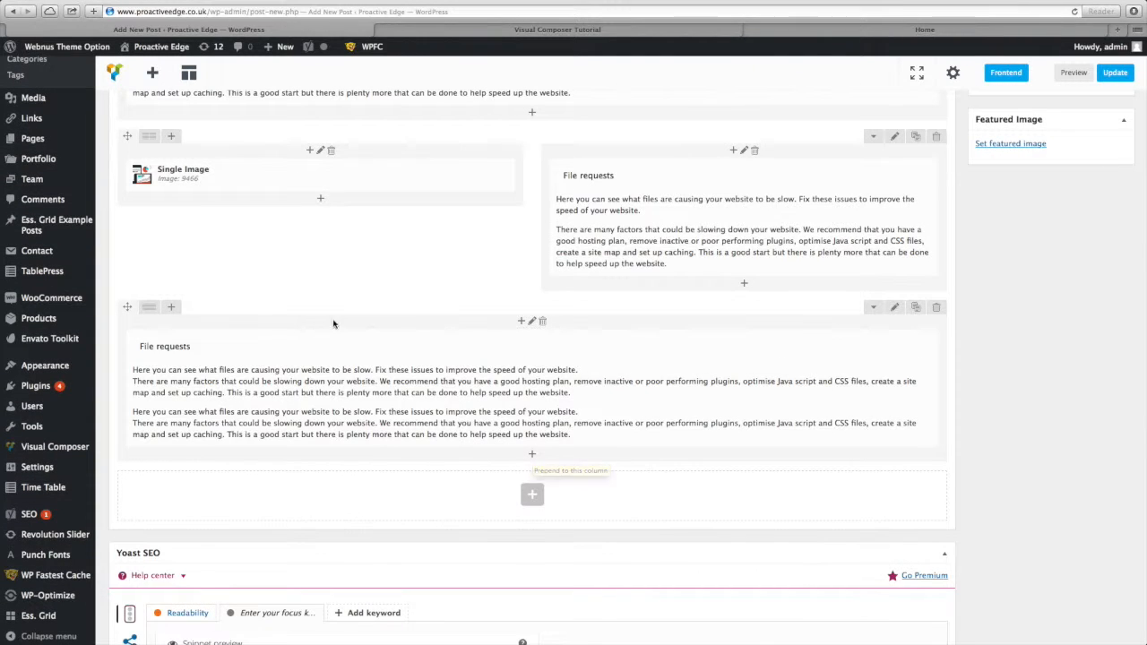
pyautogui.click(534, 498)
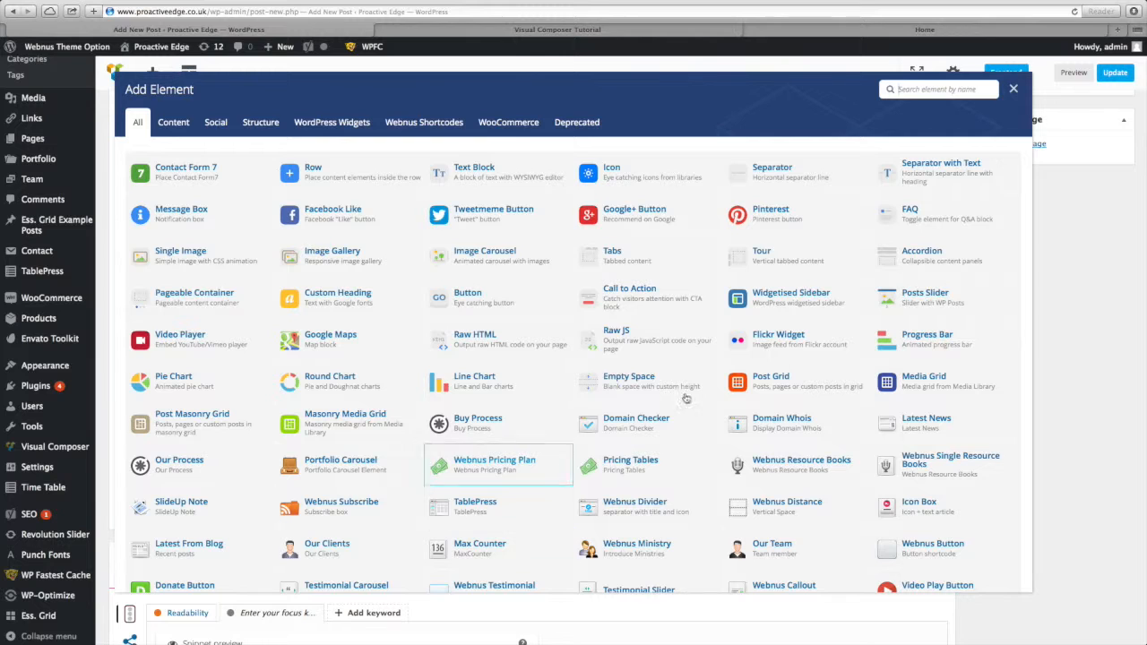
pyautogui.click(176, 257)
pyautogui.doubleClick(234, 409)
pyautogui.press('BackSpace')
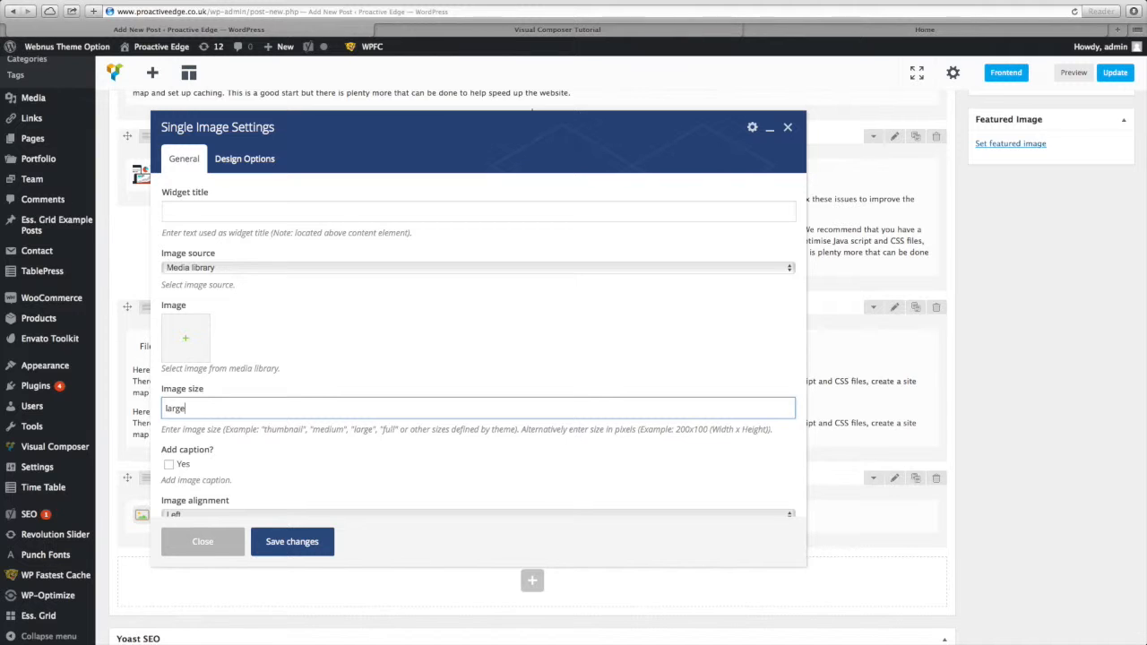
# Step: Set the office photo blg-n3-1.jpg from the media library as the element's image
pyautogui.click(186, 338)
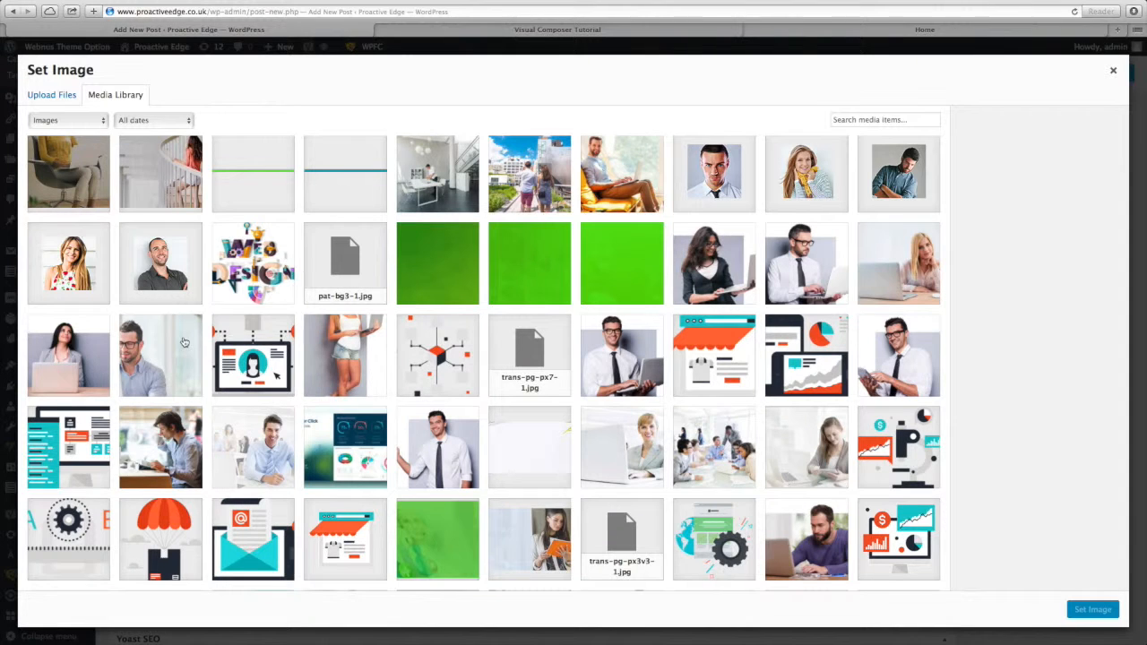
pyautogui.scroll(-2, 383, 308)
pyautogui.scroll(3, 487, 299)
pyautogui.click(438, 189)
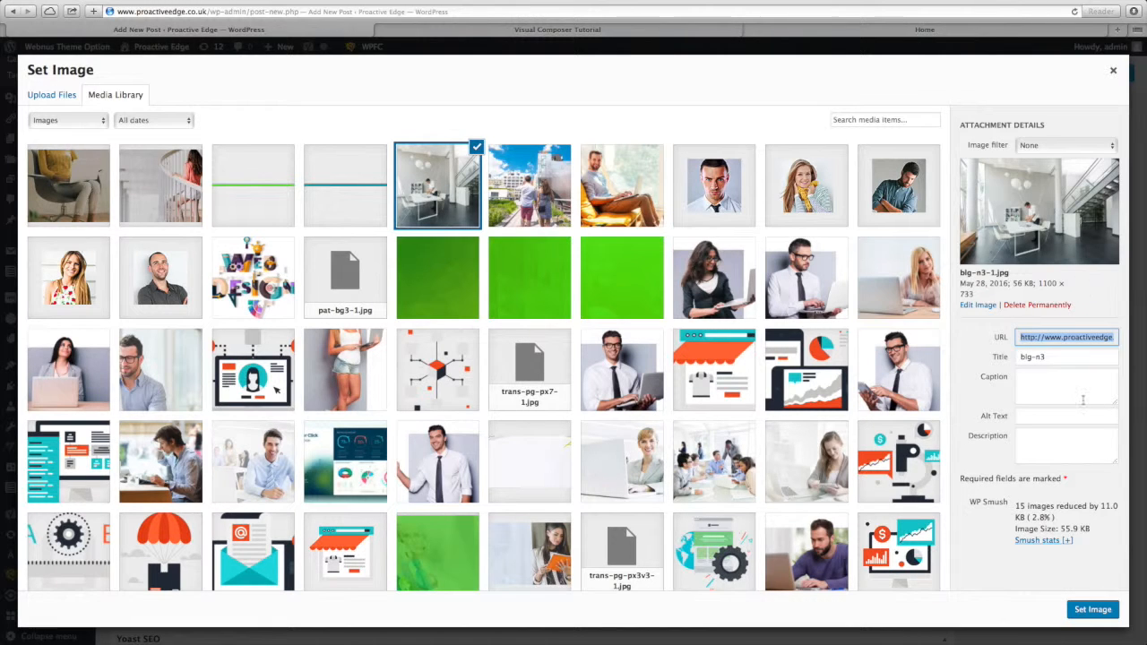
pyautogui.click(1102, 619)
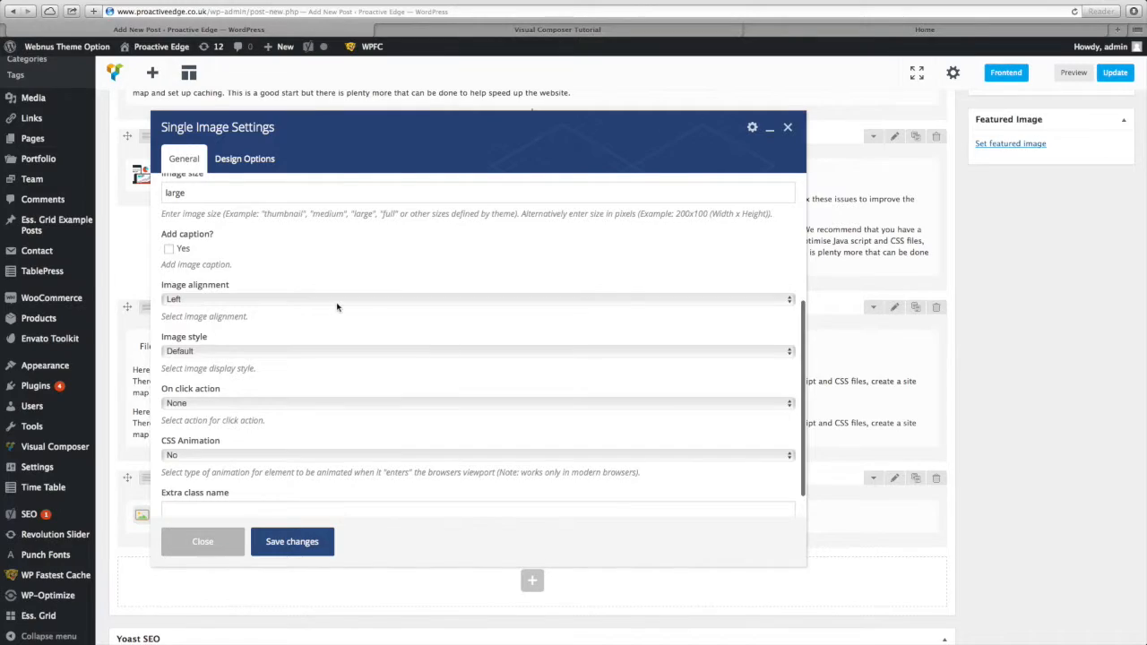
# Step: Set the image alignment to Center and save the Single Image settings
pyautogui.click(338, 302)
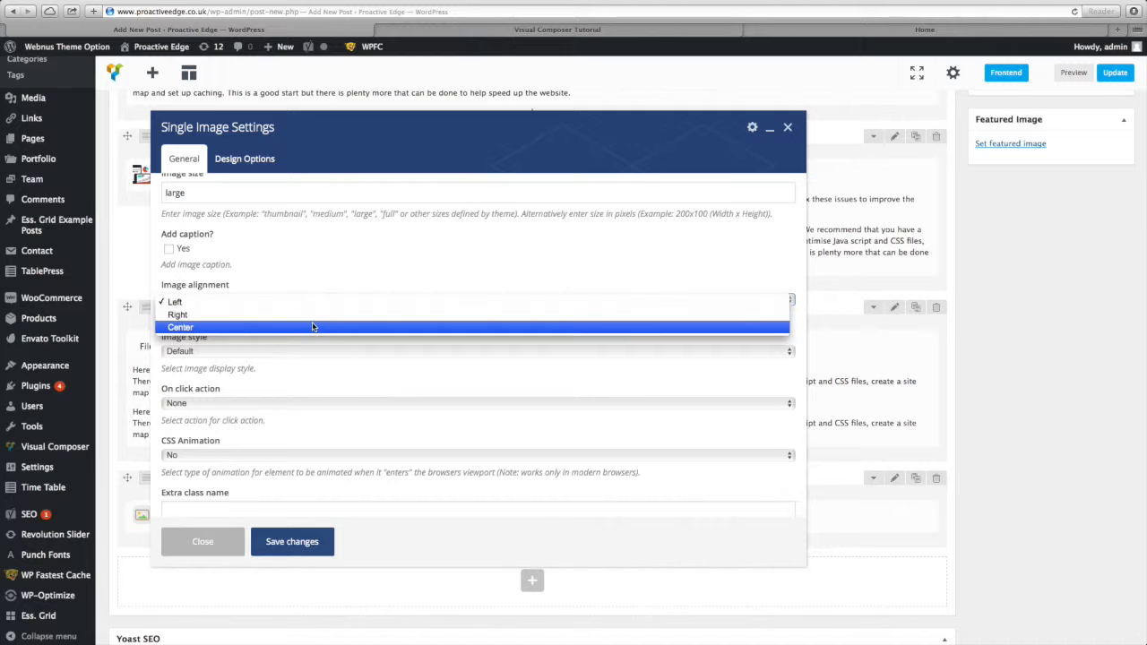
pyautogui.click(313, 327)
pyautogui.scroll(-3, 269, 403)
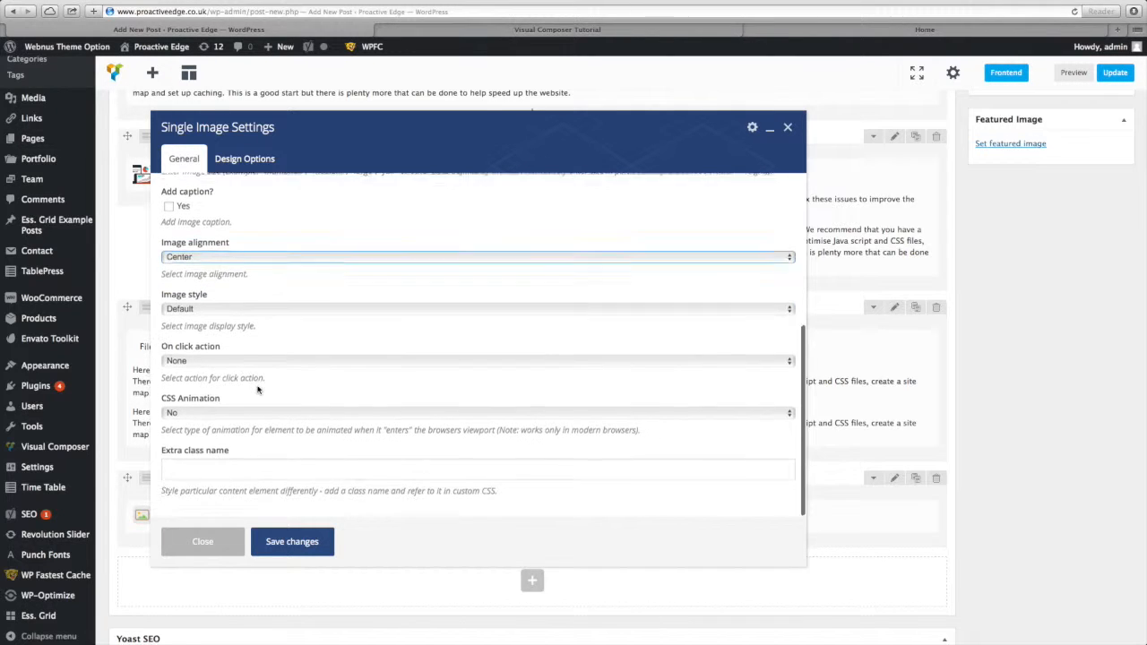
pyautogui.click(296, 545)
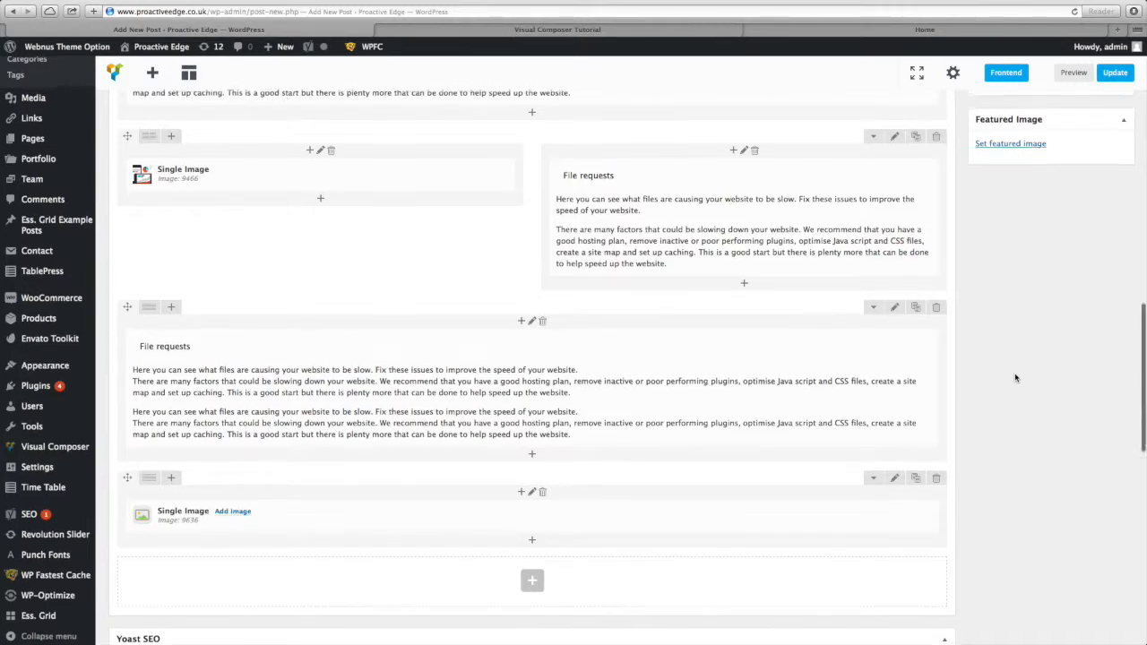
# Step: Preview the updated post and examine the large image below the full-width text
pyautogui.scroll(15, 248, 527)
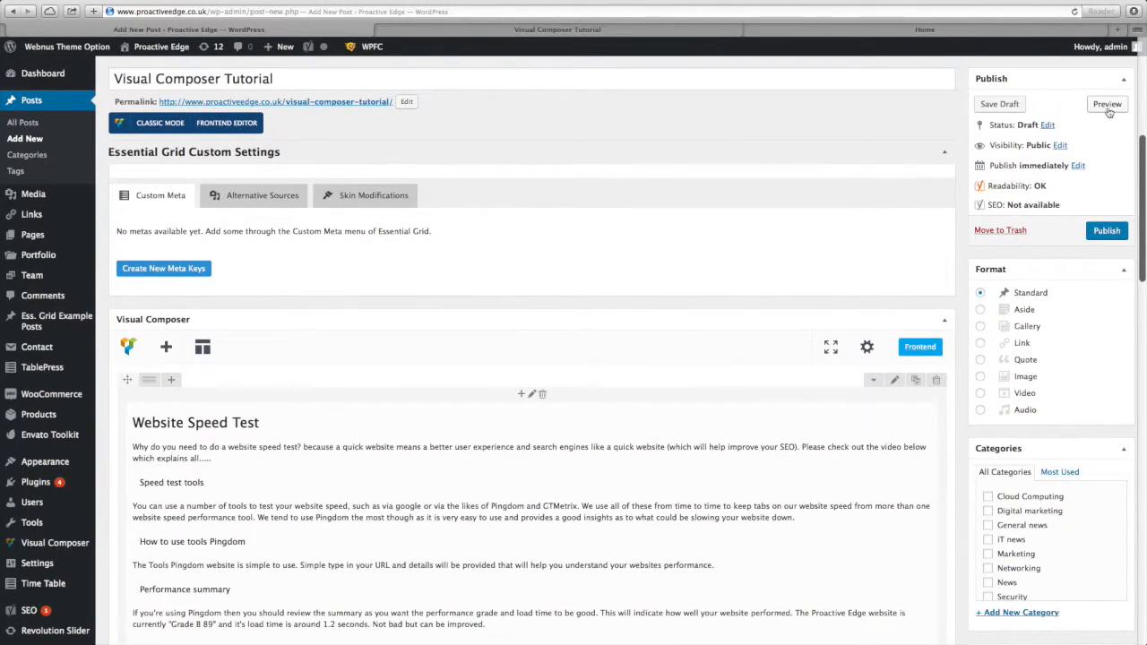
pyautogui.click(1108, 104)
pyautogui.click(525, 29)
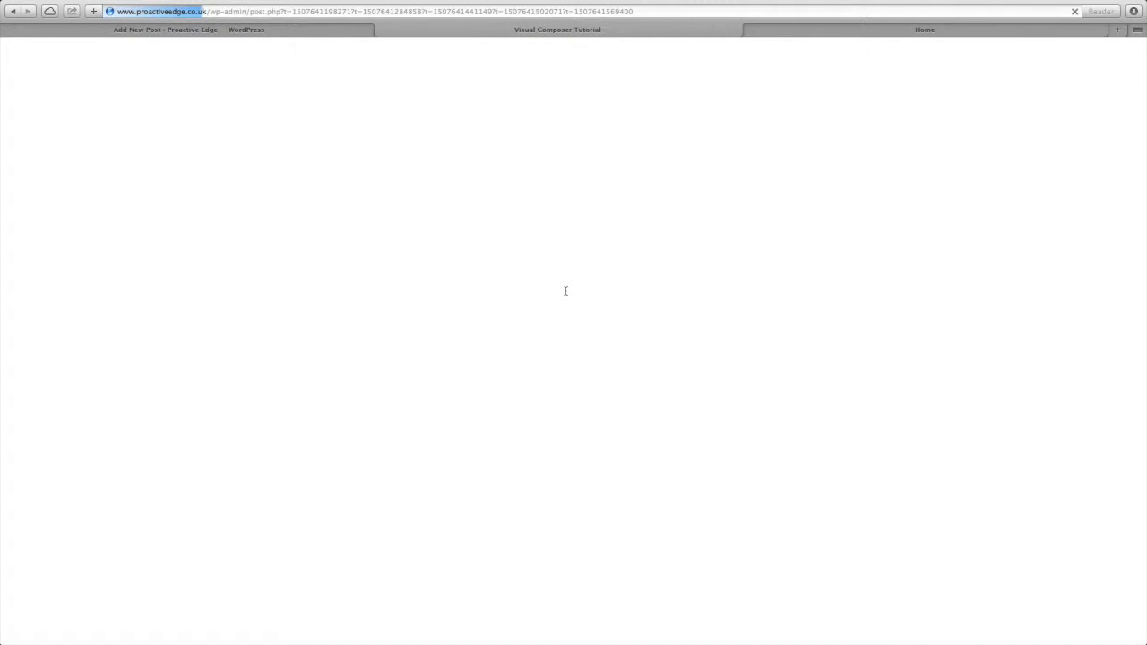
pyautogui.scroll(-8, 471, 276)
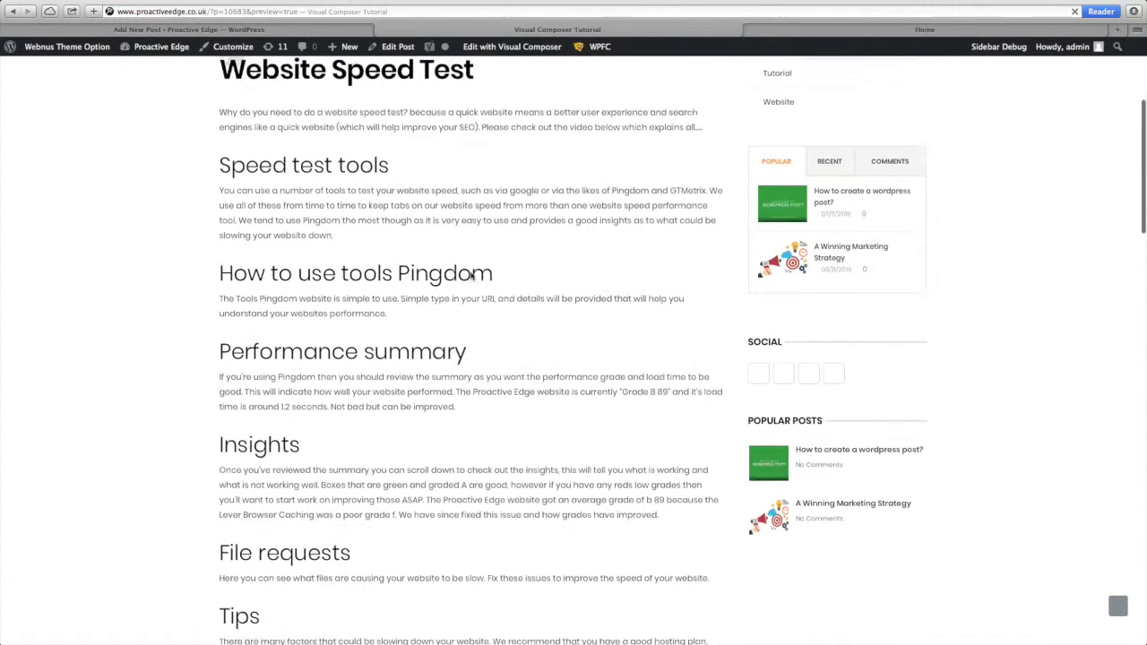
pyautogui.scroll(-12, 472, 276)
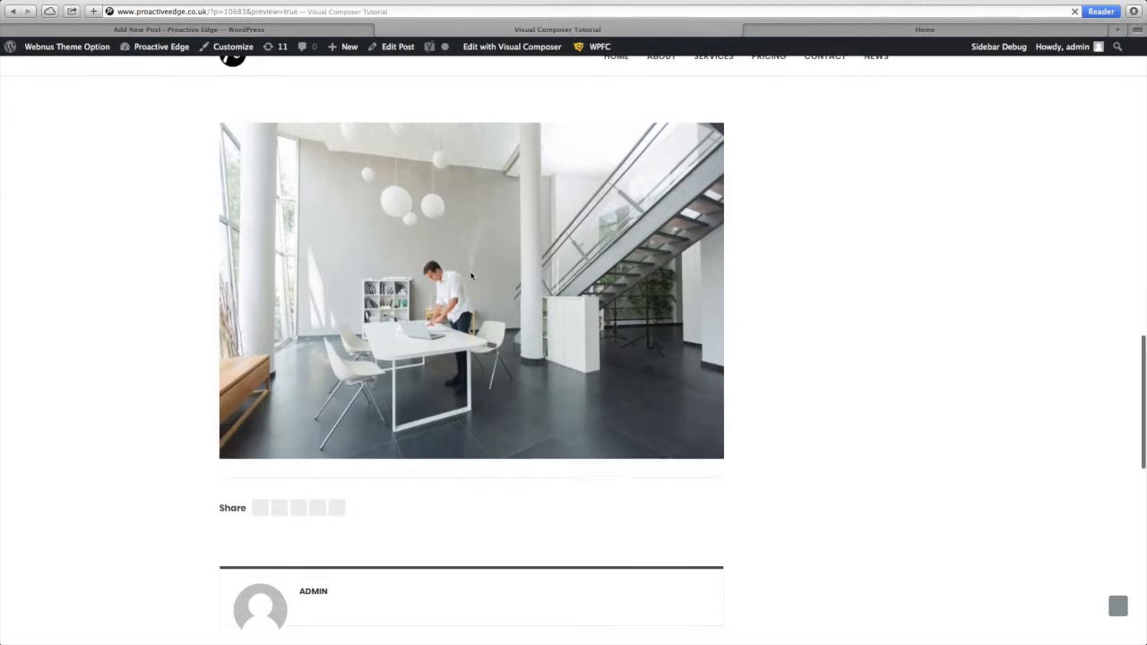
pyautogui.scroll(1, 686, 417)
pyautogui.scroll(-2, 279, 369)
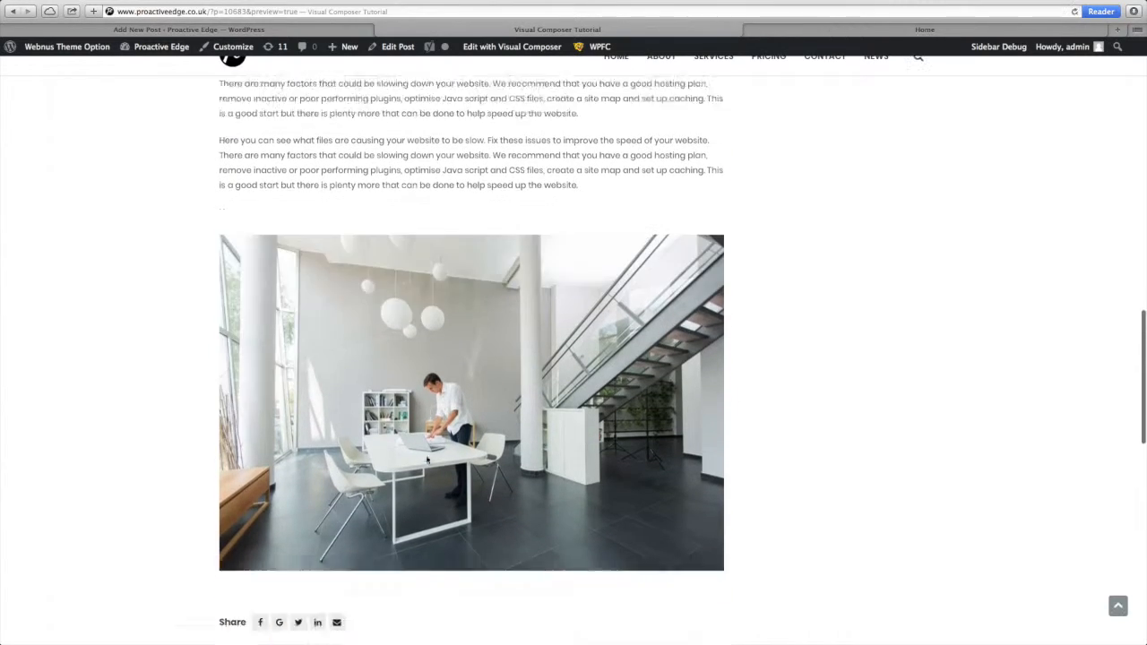
pyautogui.scroll(4, 358, 412)
pyautogui.scroll(-5, 426, 459)
# Step: Review the previewed post's whole layout, from the "Website Speed Test" title down to the large image
pyautogui.scroll(15, 426, 460)
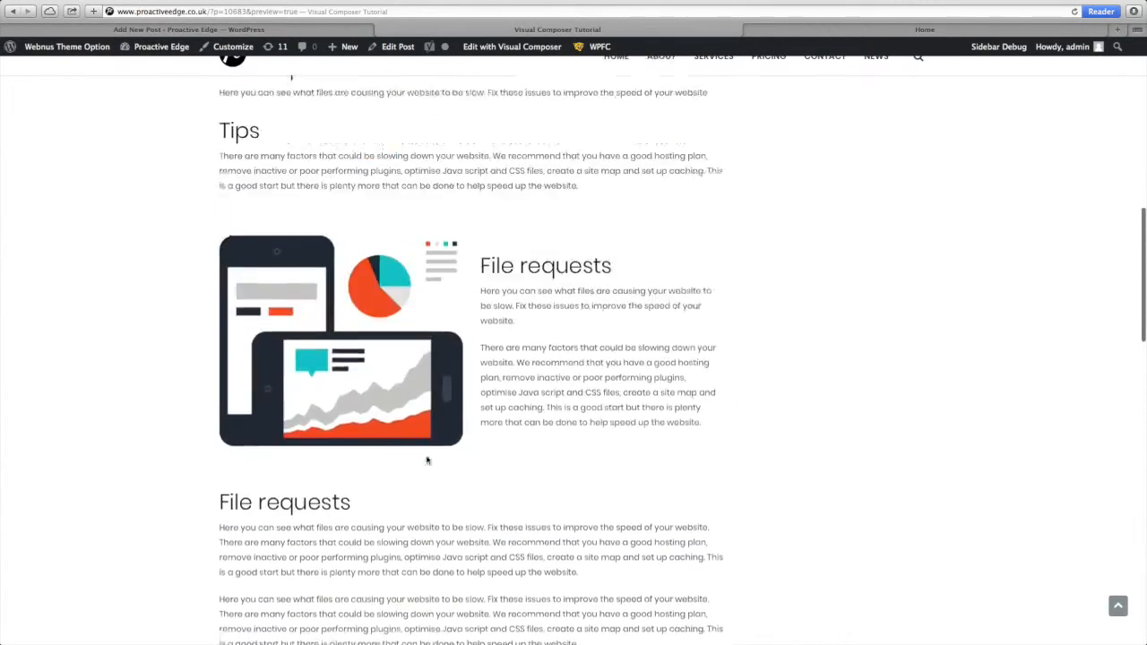
pyautogui.scroll(-2, 426, 459)
pyautogui.scroll(-8, 426, 459)
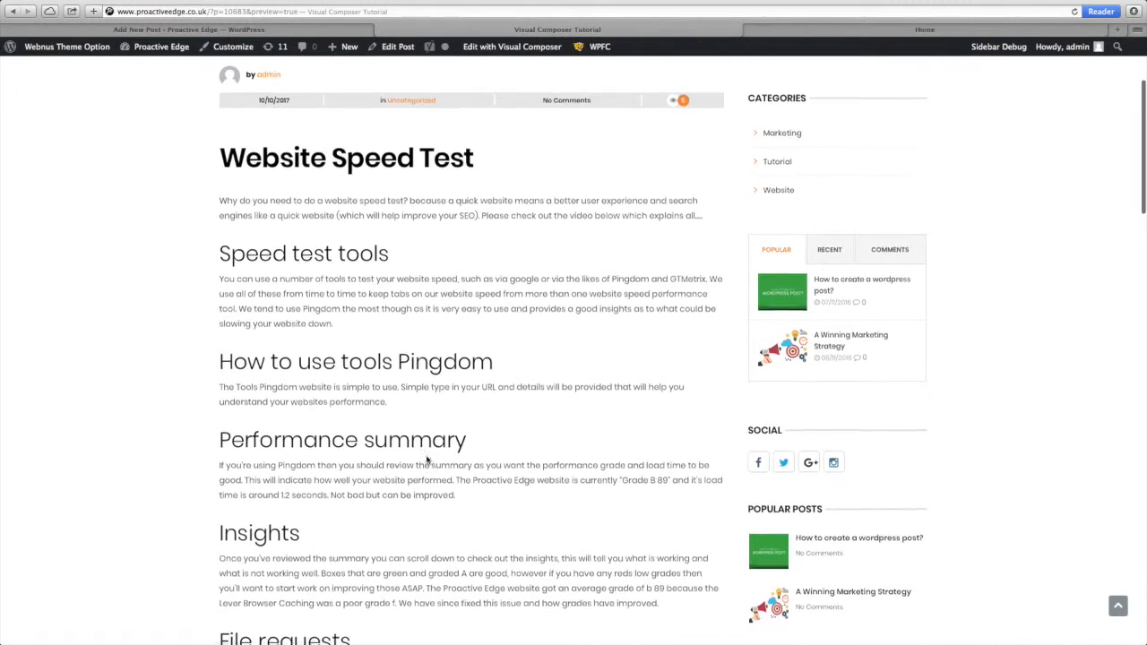
pyautogui.scroll(8, 426, 456)
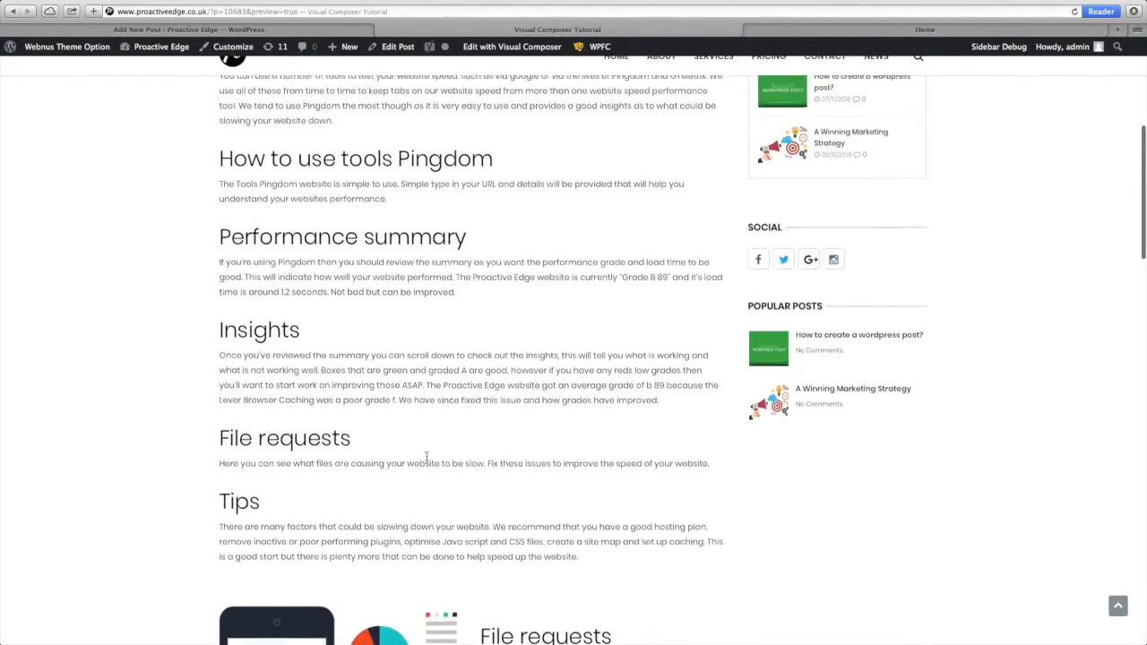
pyautogui.scroll(-3, 426, 455)
pyautogui.scroll(-4, 426, 457)
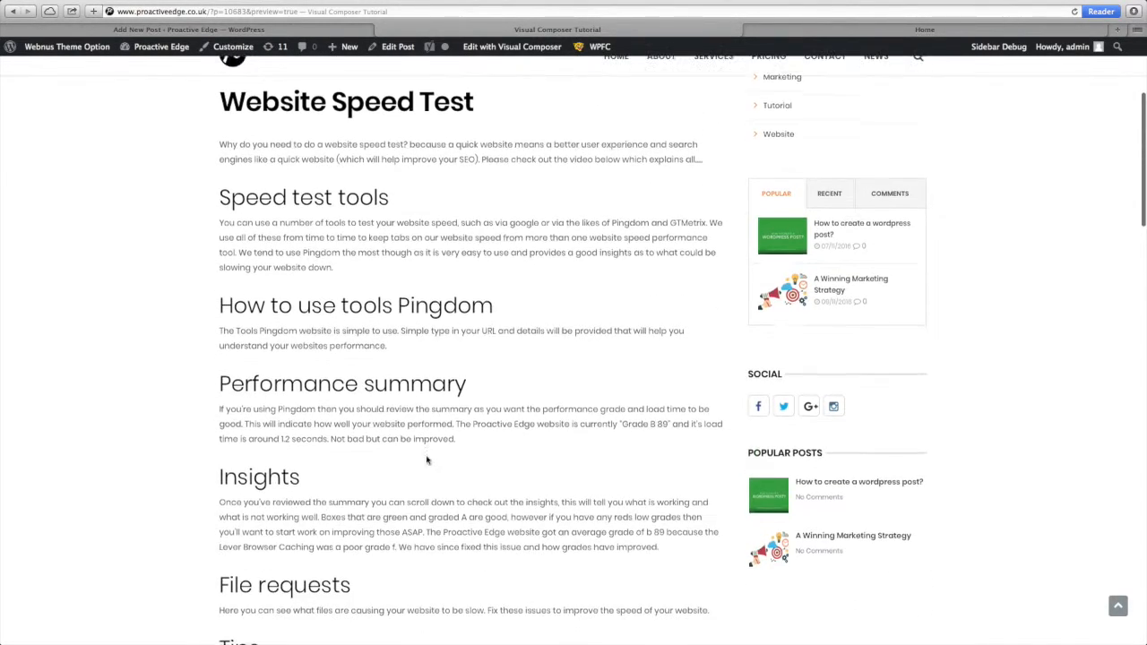
pyautogui.scroll(-7, 426, 460)
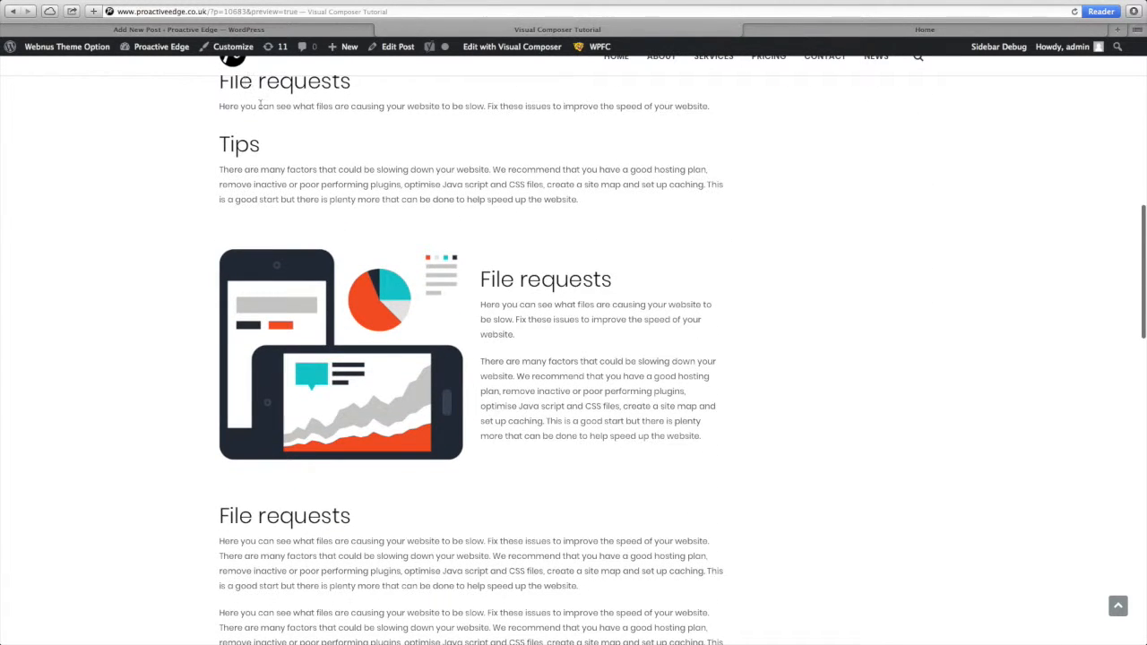
pyautogui.scroll(-14, 518, 404)
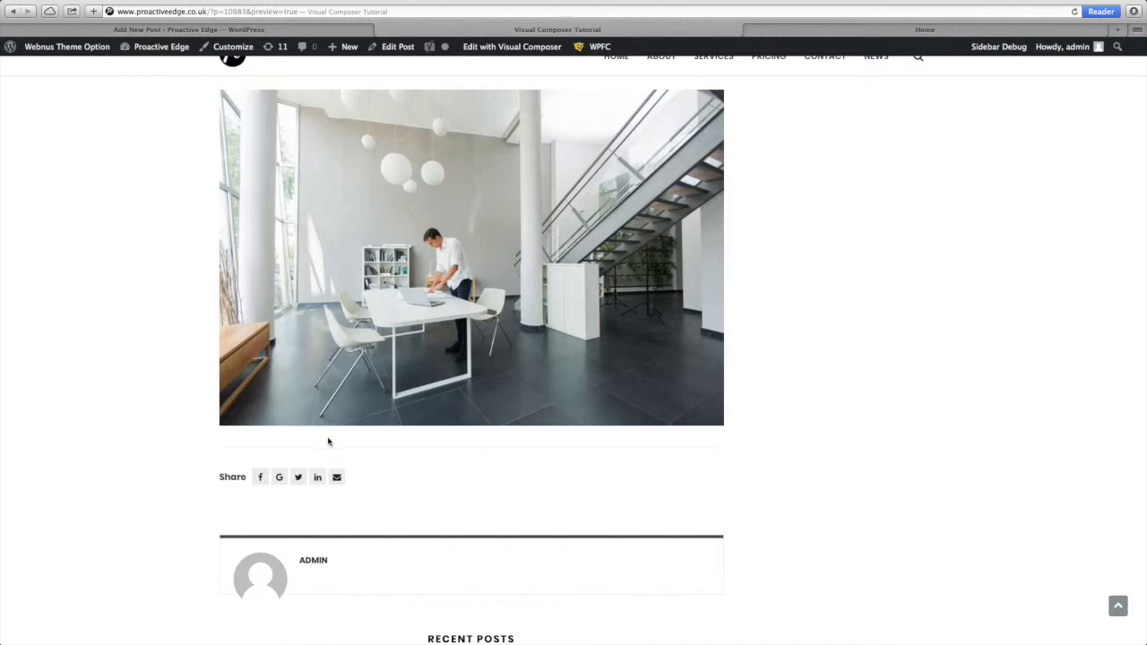
# Step: Return to the post editor and add an empty row below the large image's row
pyautogui.click(305, 30)
pyautogui.scroll(-3, 484, 504)
pyautogui.scroll(-15, 484, 503)
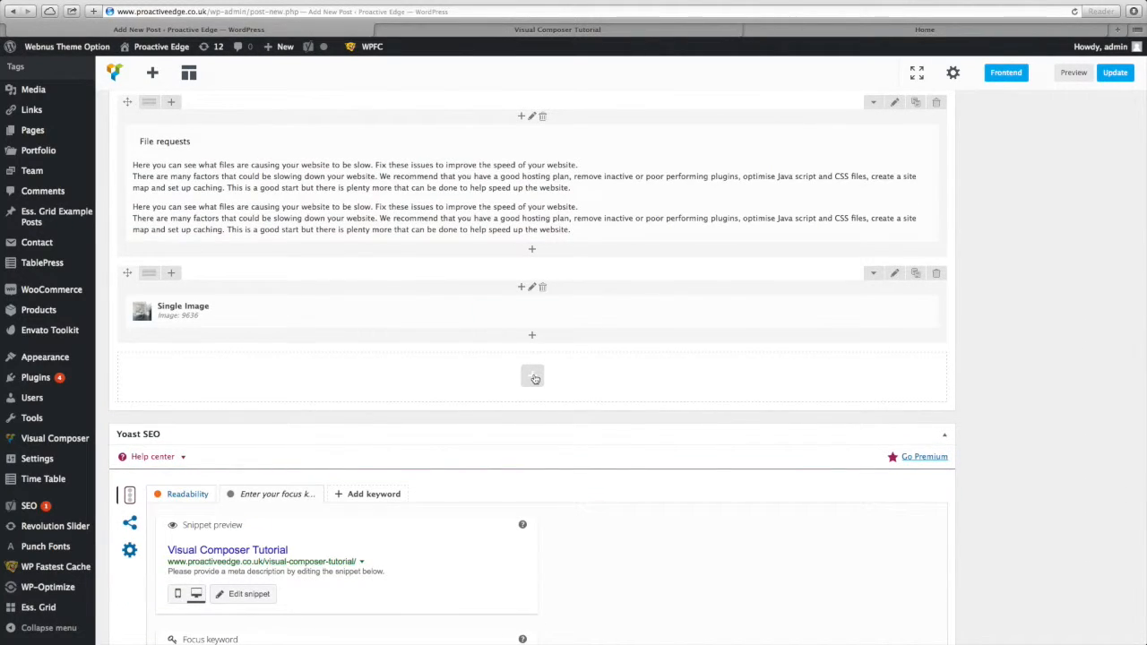
pyautogui.click(533, 377)
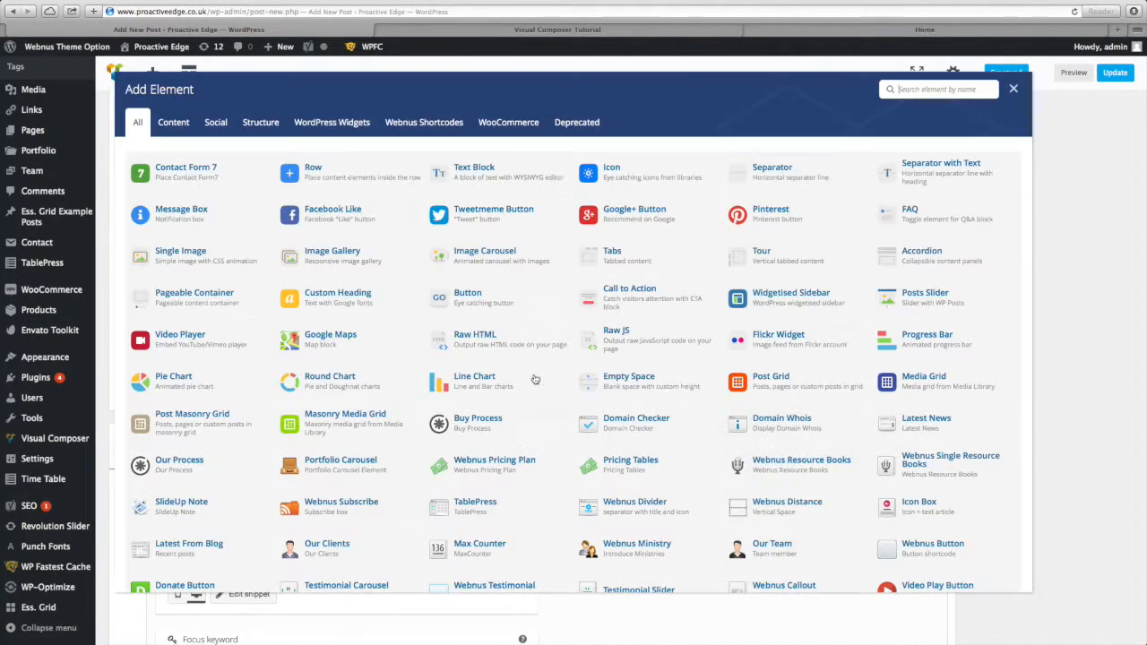
pyautogui.click(354, 179)
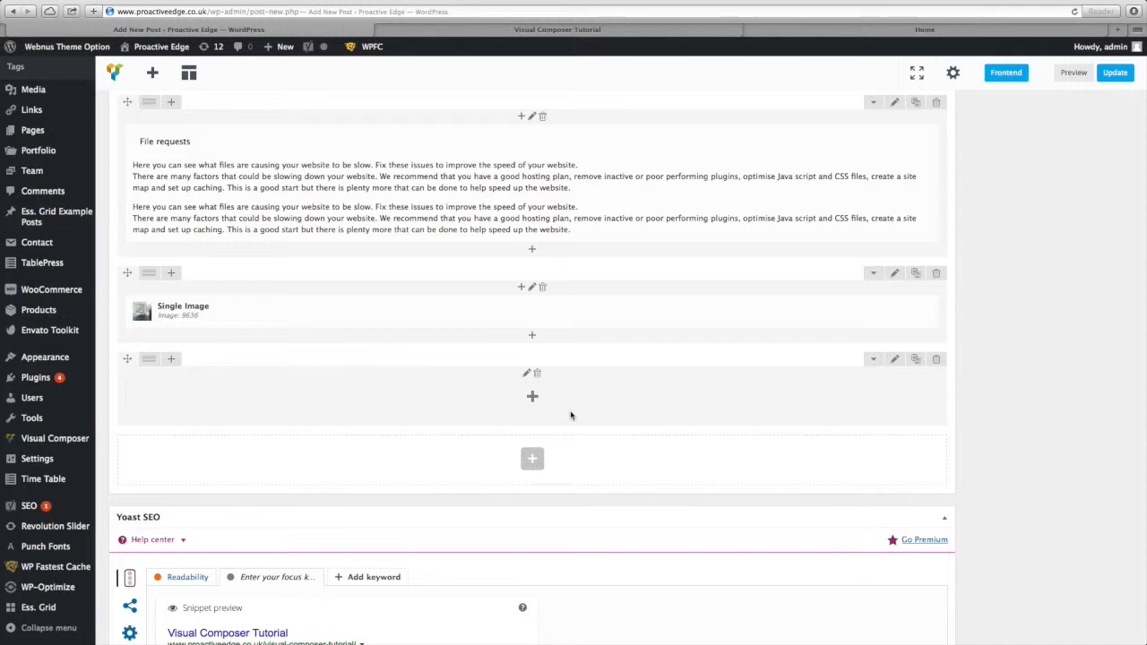
# Step: Add a Text Block to the empty row and center its placeholder text
pyautogui.click(533, 398)
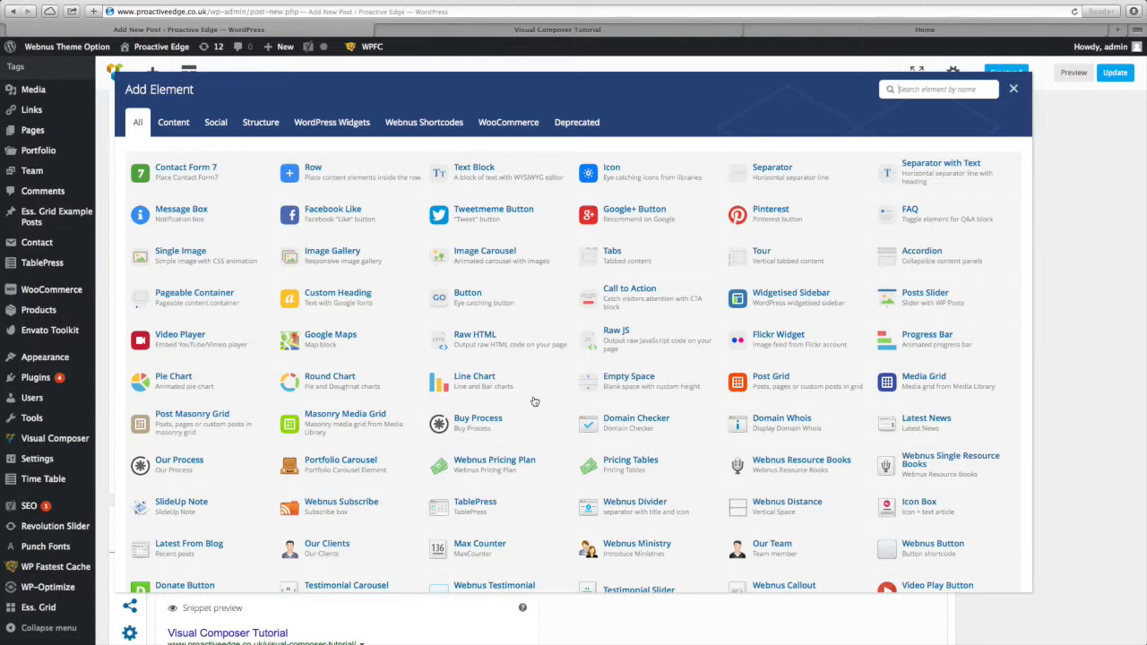
pyautogui.click(474, 170)
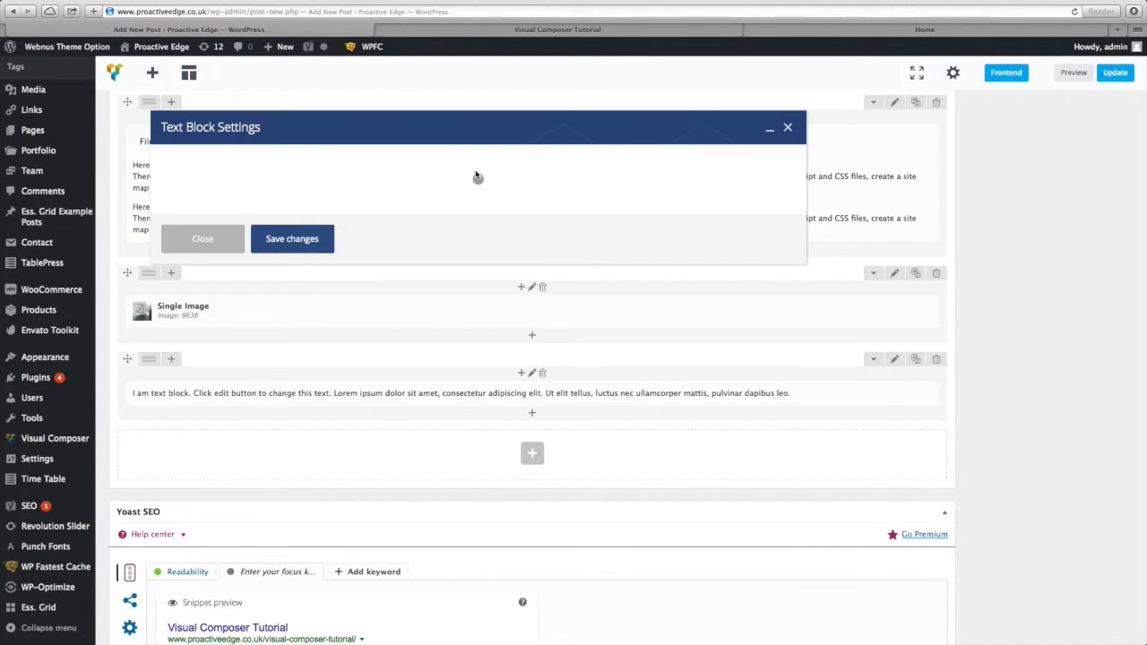
pyautogui.moveTo(309, 331); pyautogui.dragTo(104, 305)
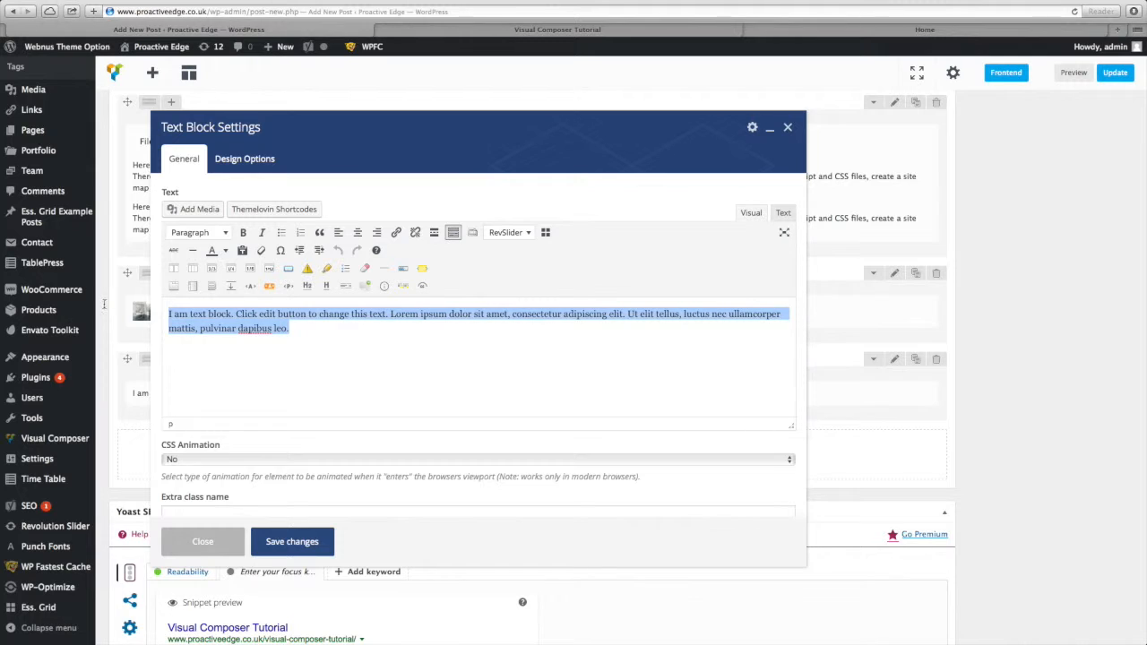
pyautogui.click(358, 232)
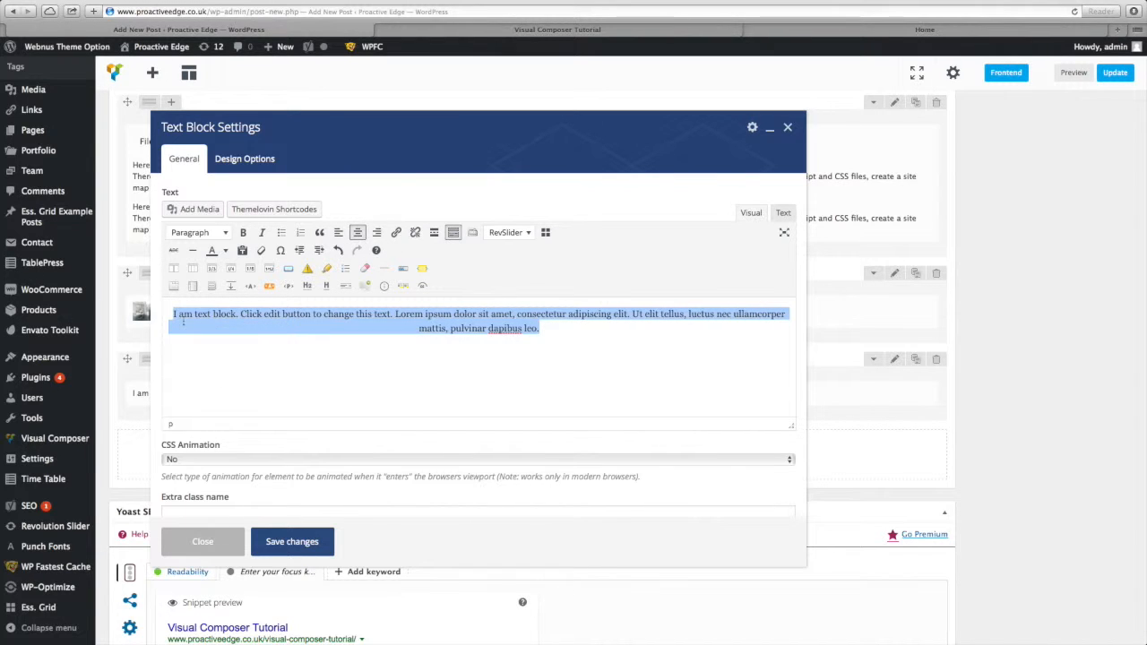
# Step: Insert the line "GET STARTED TODAY" in capitals above the placeholder text
pyautogui.press('Left')
pyautogui.press('Return')
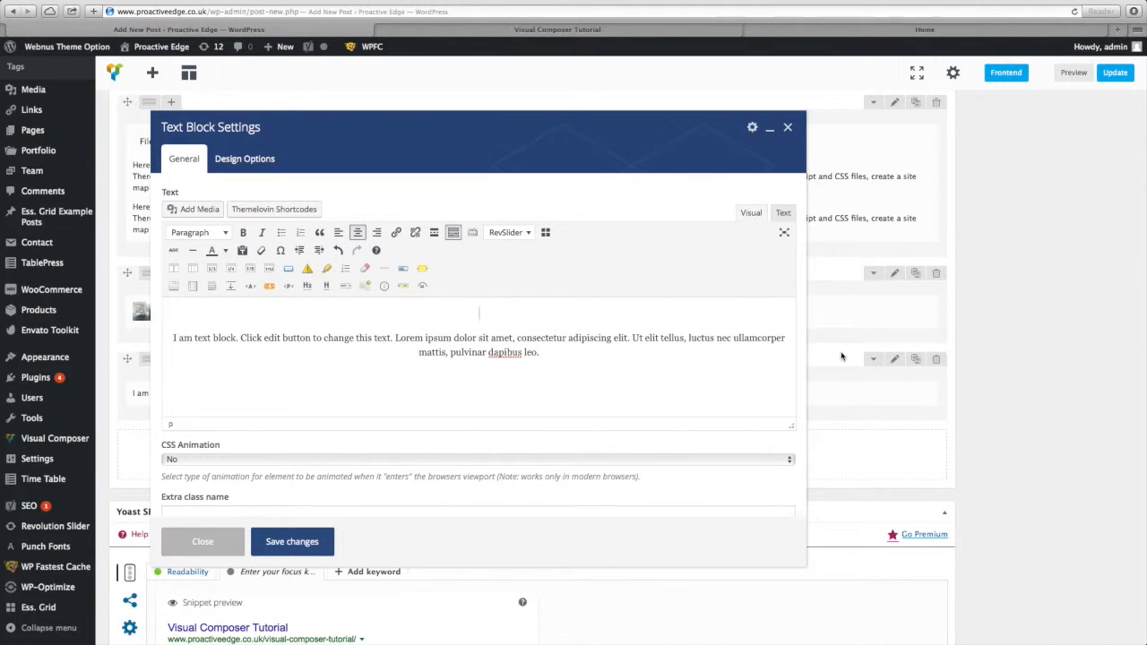
pyautogui.write('Get started today')
pyautogui.press('BackSpace')
pyautogui.press('BackSpace')
pyautogui.press('BackSpace')
pyautogui.press('BackSpace')
pyautogui.press('BackSpace')
pyautogui.press('BackSpace')
pyautogui.press('BackSpace')
pyautogui.press('BackSpace')
pyautogui.press('BackSpace')
pyautogui.press('BackSpace')
pyautogui.press('BackSpace')
pyautogui.press('BackSpace')
pyautogui.press('BackSpace')
pyautogui.press('BackSpace')
pyautogui.press('BackSpace')
pyautogui.write('ET STARTED TODAY')
# Step: Format the "GET STARTED TODAY" line as a heading and place the cursor at the end of the placeholder text
pyautogui.moveTo(546, 313); pyautogui.dragTo(428, 314)
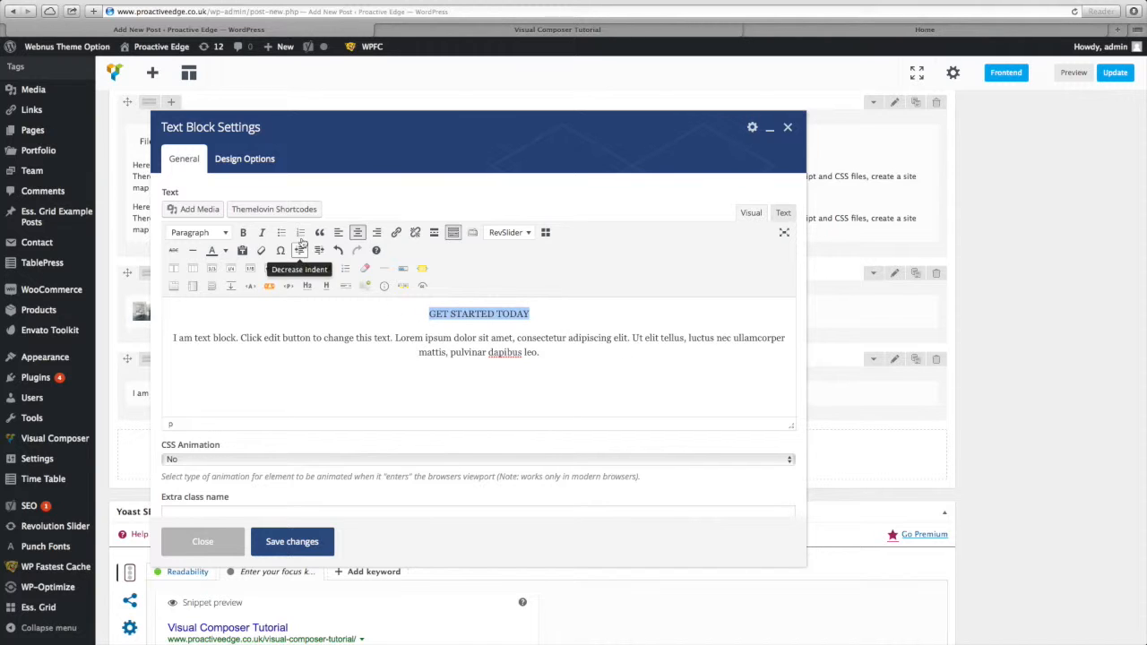
pyautogui.click(224, 234)
pyautogui.click(213, 306)
pyautogui.click(549, 380)
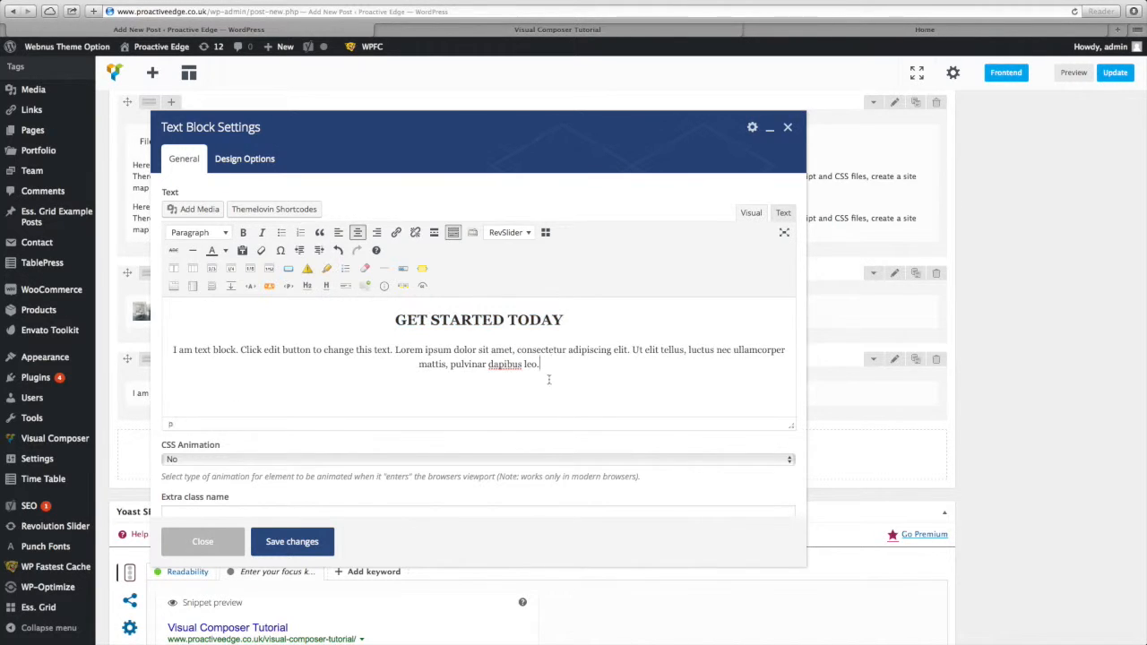
# Step: Save the text block, then add a Button element below it labelled "Get Started"
pyautogui.click(292, 541)
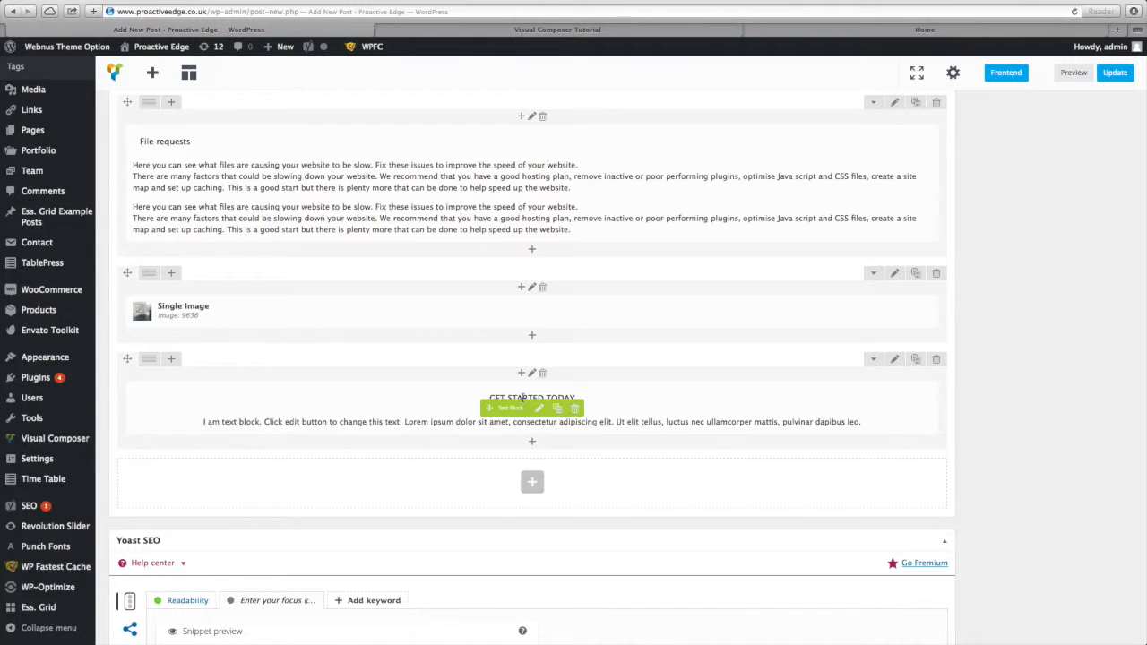
pyautogui.click(532, 444)
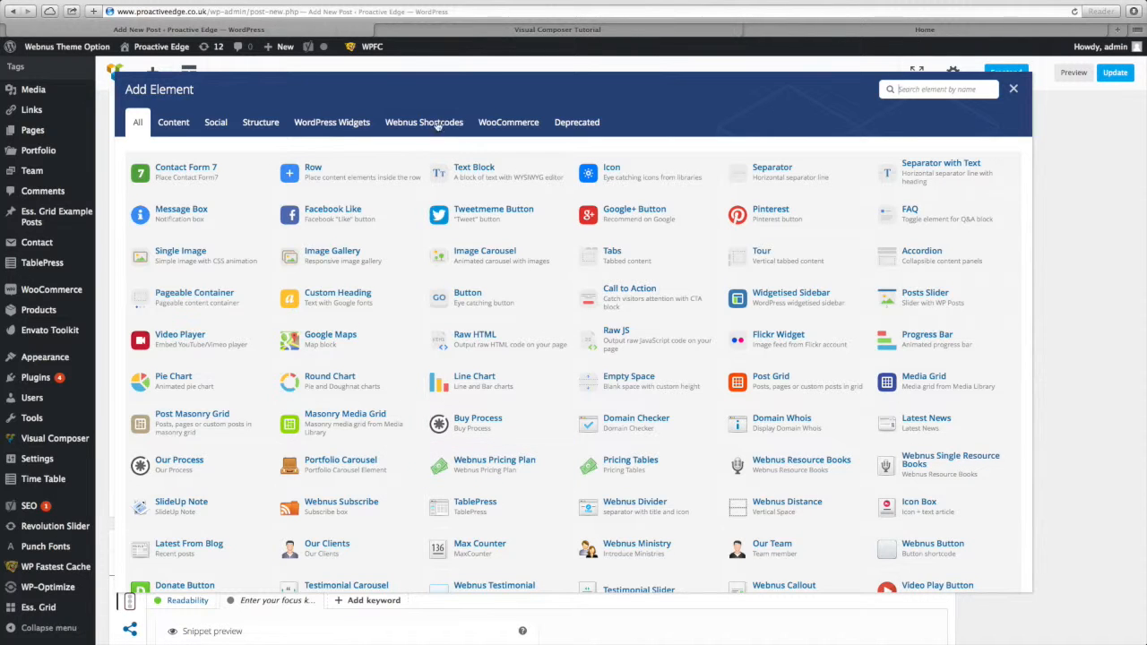
pyautogui.click(470, 304)
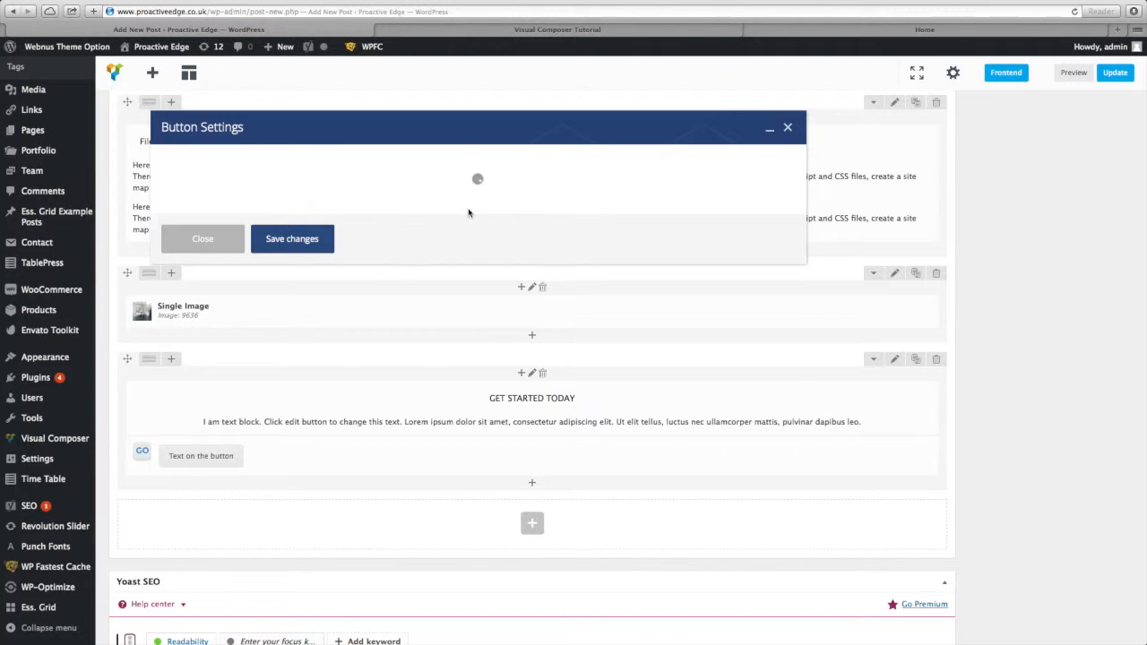
pyautogui.moveTo(241, 211); pyautogui.dragTo(130, 208)
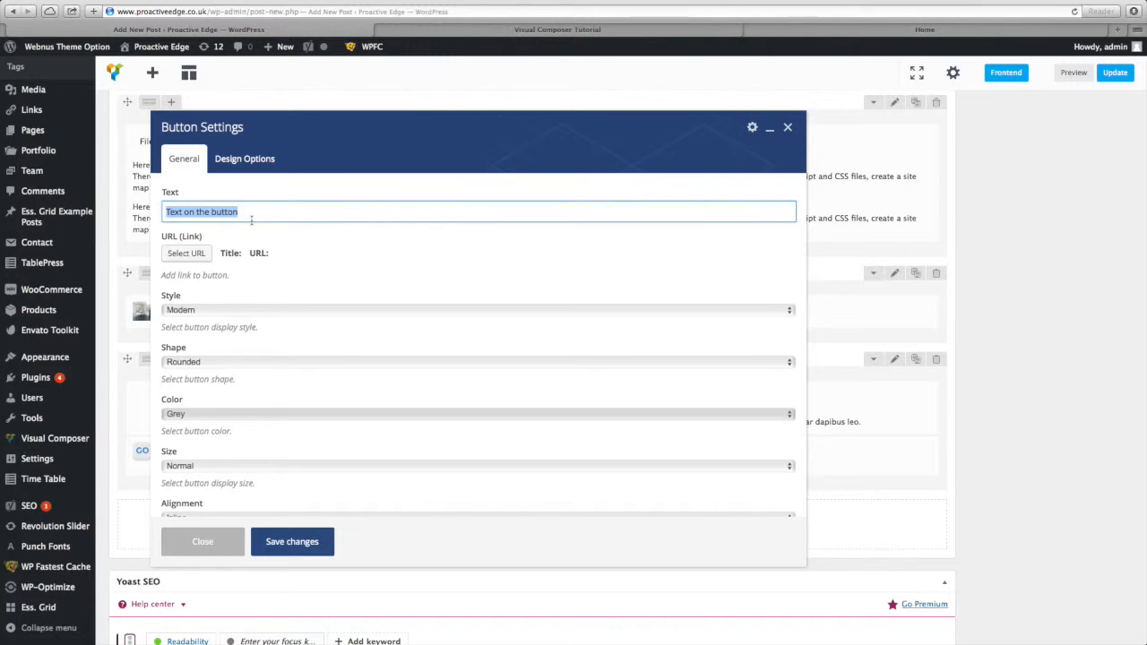
pyautogui.press('BackSpace')
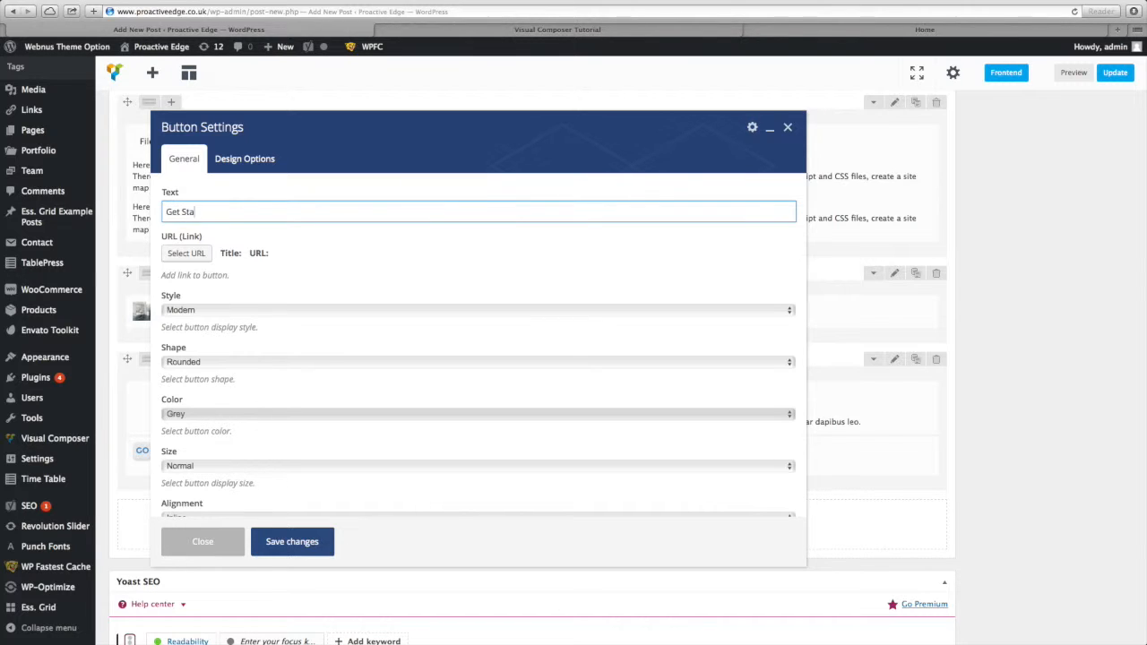
# Step: Open the button's link settings and copy the contact page's address from the previewed website
pyautogui.click(186, 254)
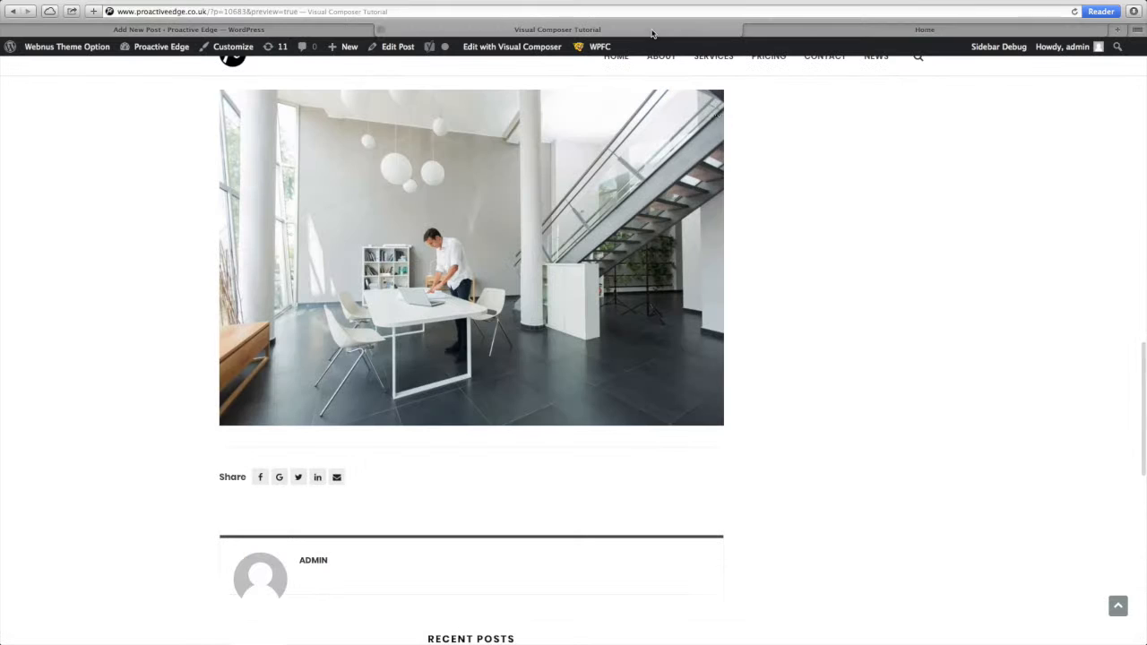
pyautogui.scroll(8, 864, 150)
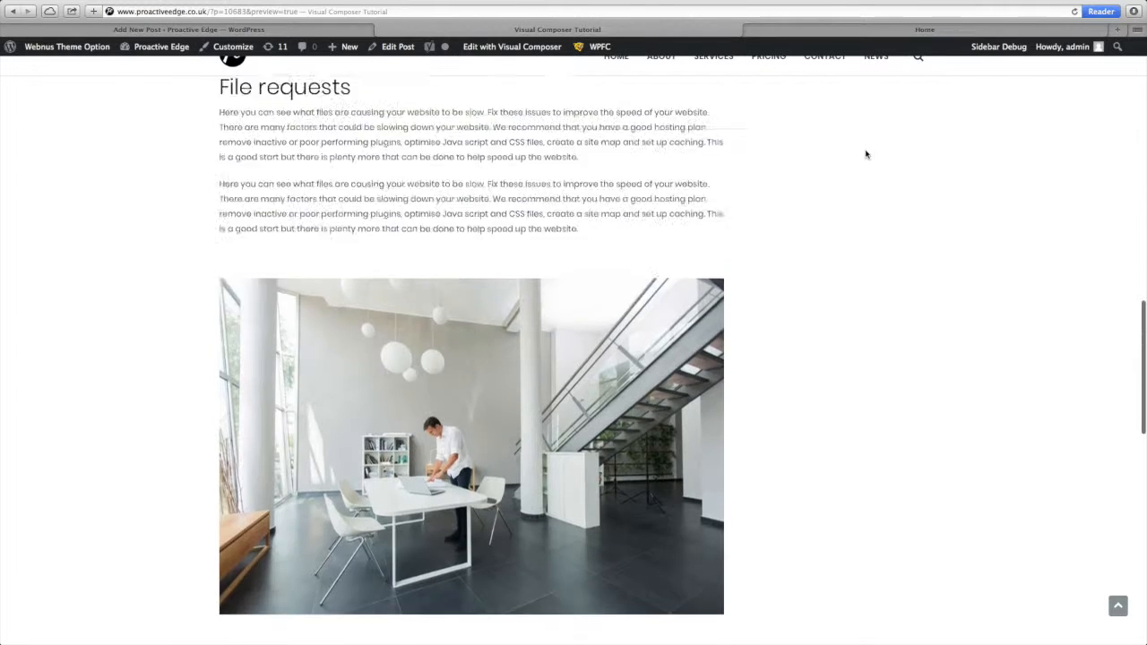
pyautogui.scroll(5, 862, 141)
pyautogui.click(816, 128)
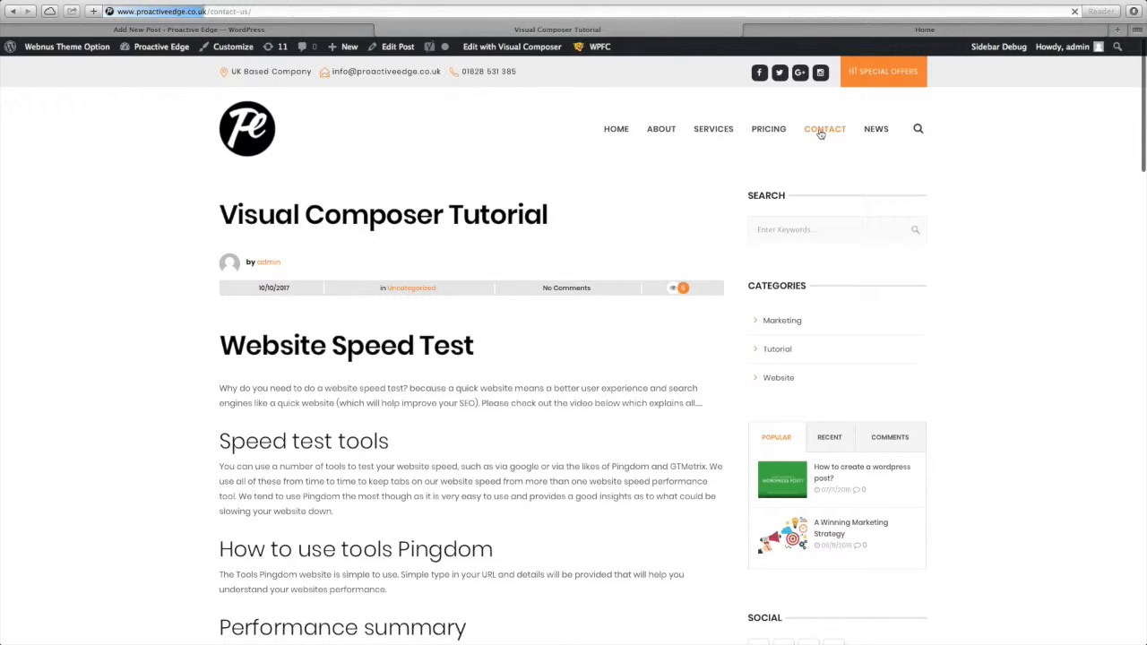
pyautogui.rightClick(188, 11)
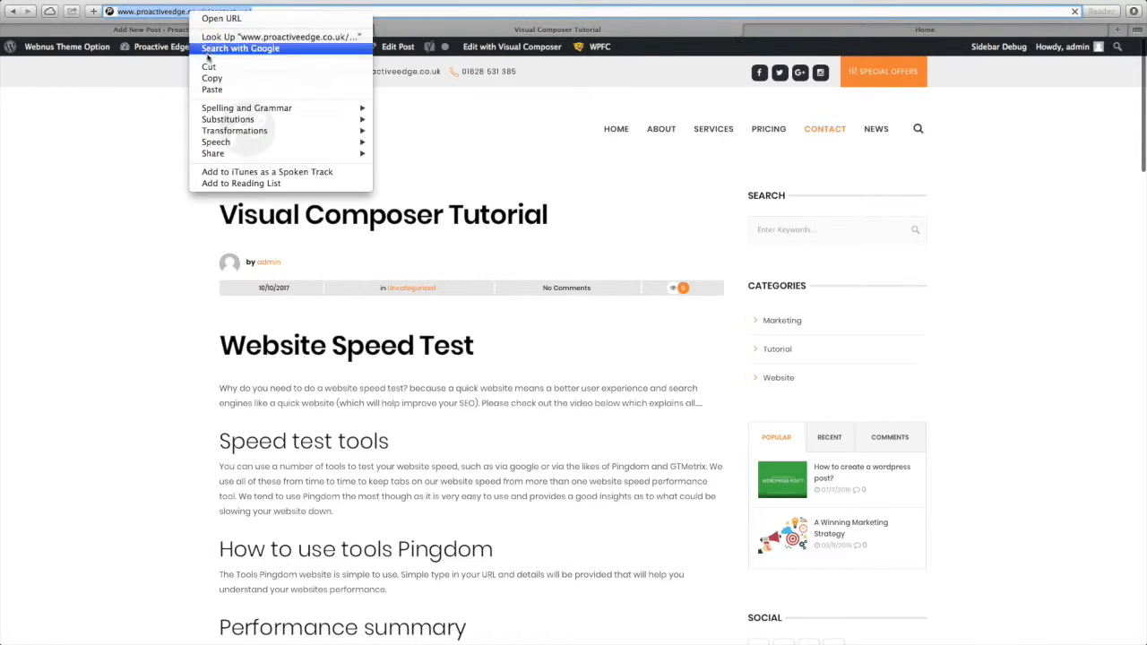
pyautogui.click(211, 78)
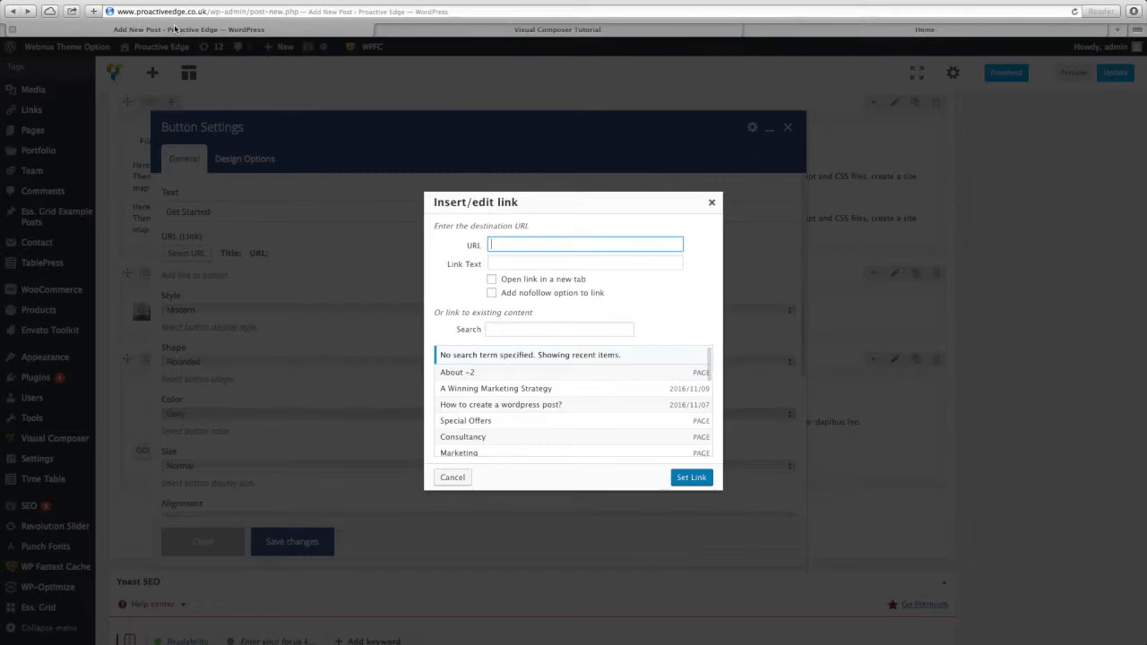
pyautogui.click(170, 29)
pyautogui.rightClick(550, 243)
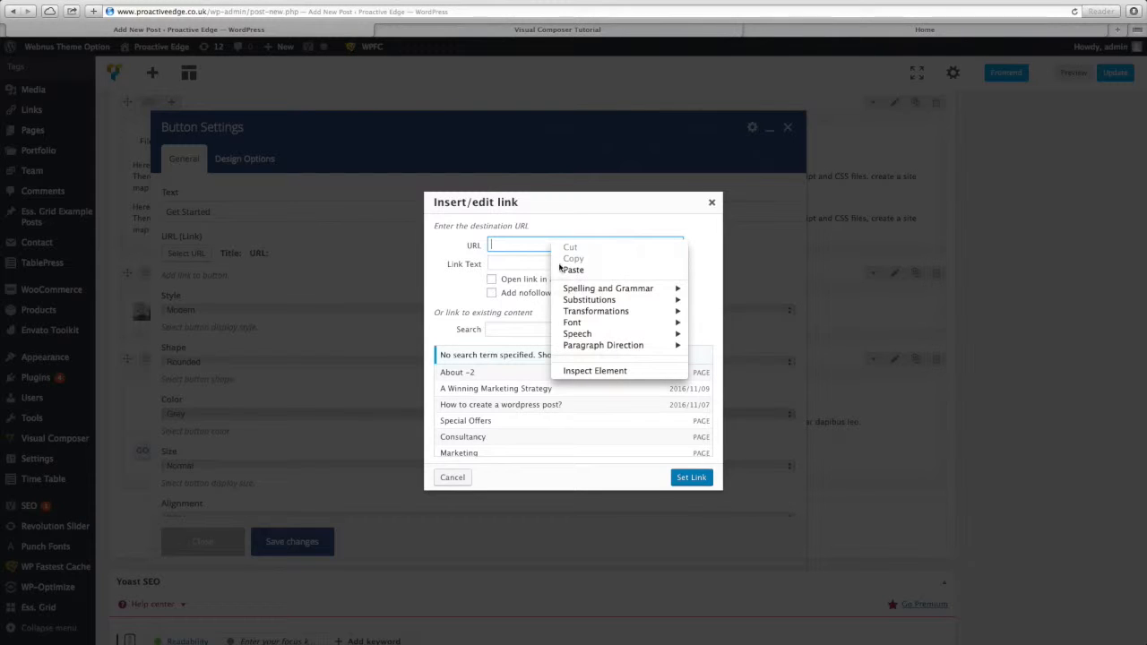
pyautogui.click(571, 270)
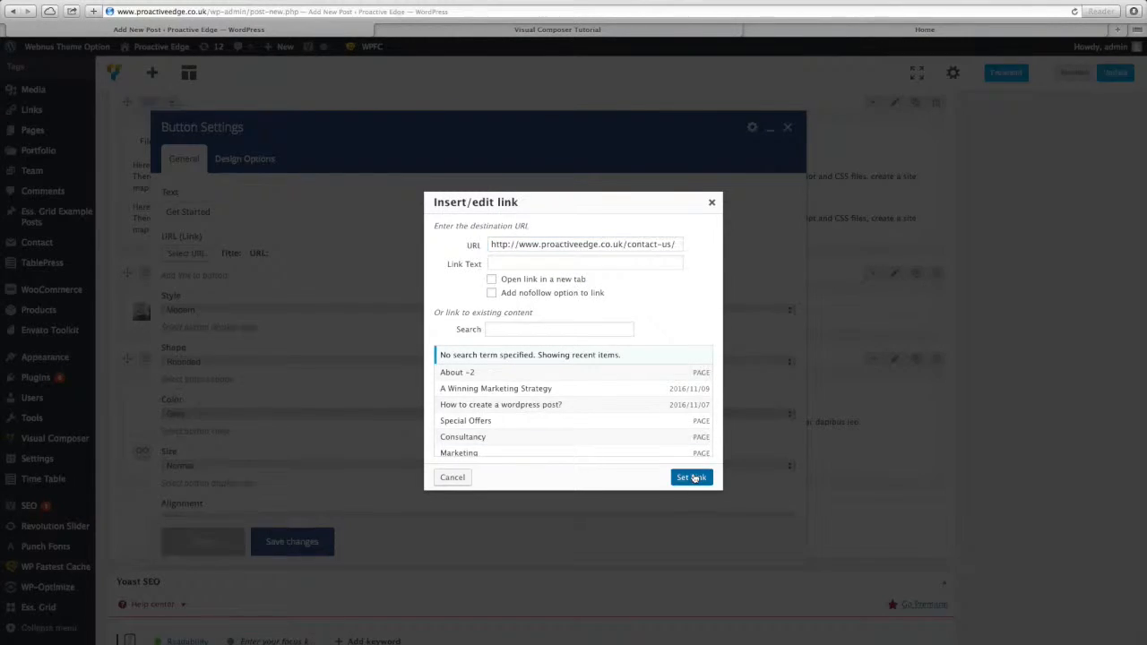
pyautogui.click(691, 477)
# Step: Set the button's shape to Round and its color to Classic Blue
pyautogui.scroll(-2, 399, 375)
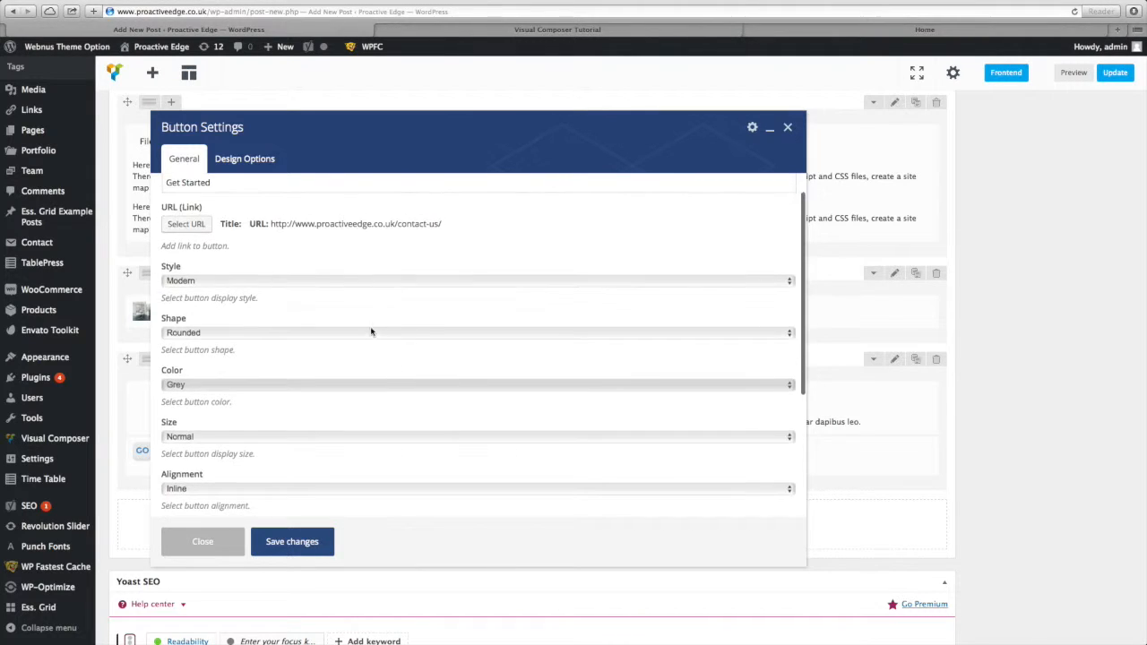
pyautogui.click(372, 333)
pyautogui.click(301, 361)
pyautogui.scroll(-1, 321, 382)
pyautogui.click(333, 377)
pyautogui.click(223, 189)
# Step: Set the button's size to Large and its alignment to Center, and save the button settings
pyautogui.scroll(-2, 391, 352)
pyautogui.click(387, 365)
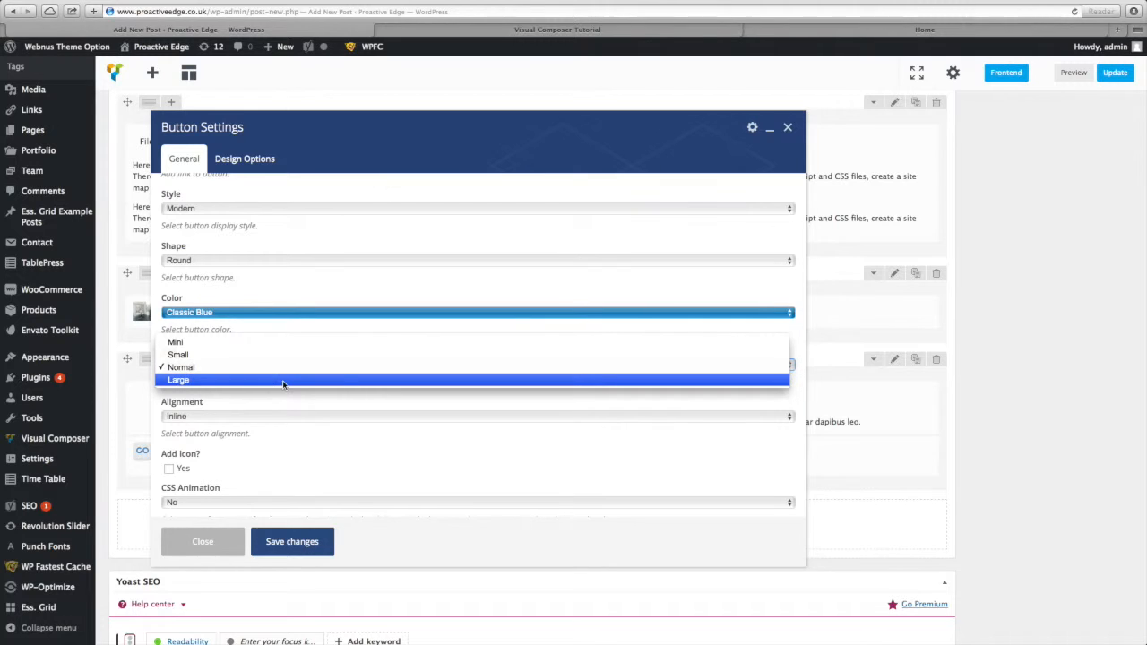
pyautogui.click(356, 381)
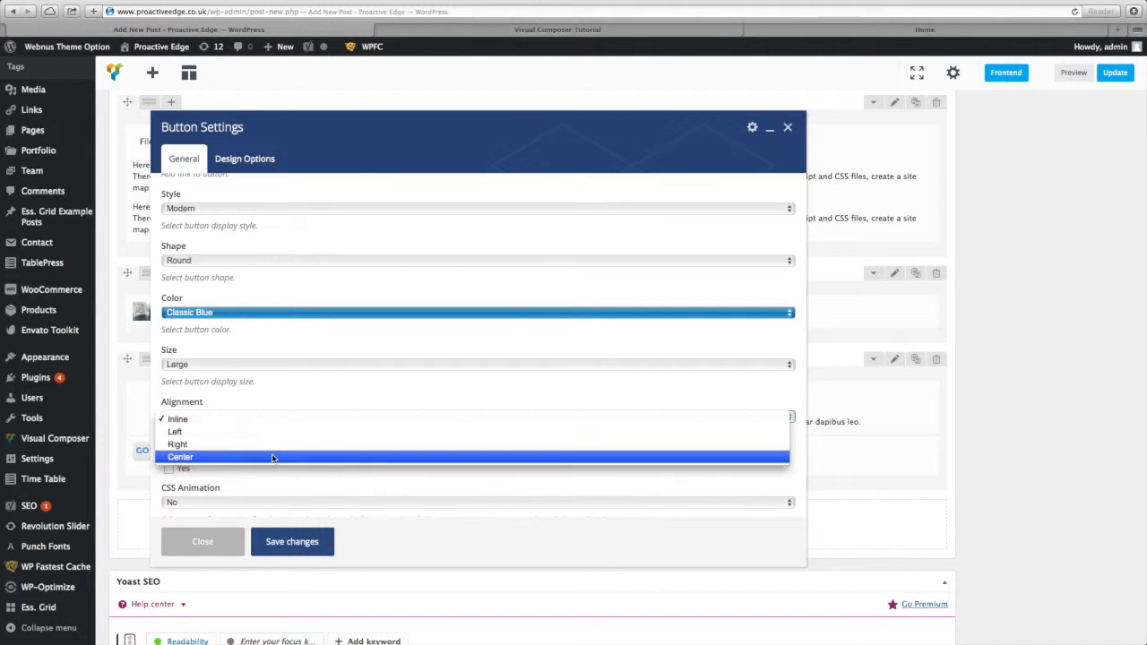
pyautogui.click(274, 457)
pyautogui.scroll(-3, 287, 440)
pyautogui.scroll(-1, 288, 437)
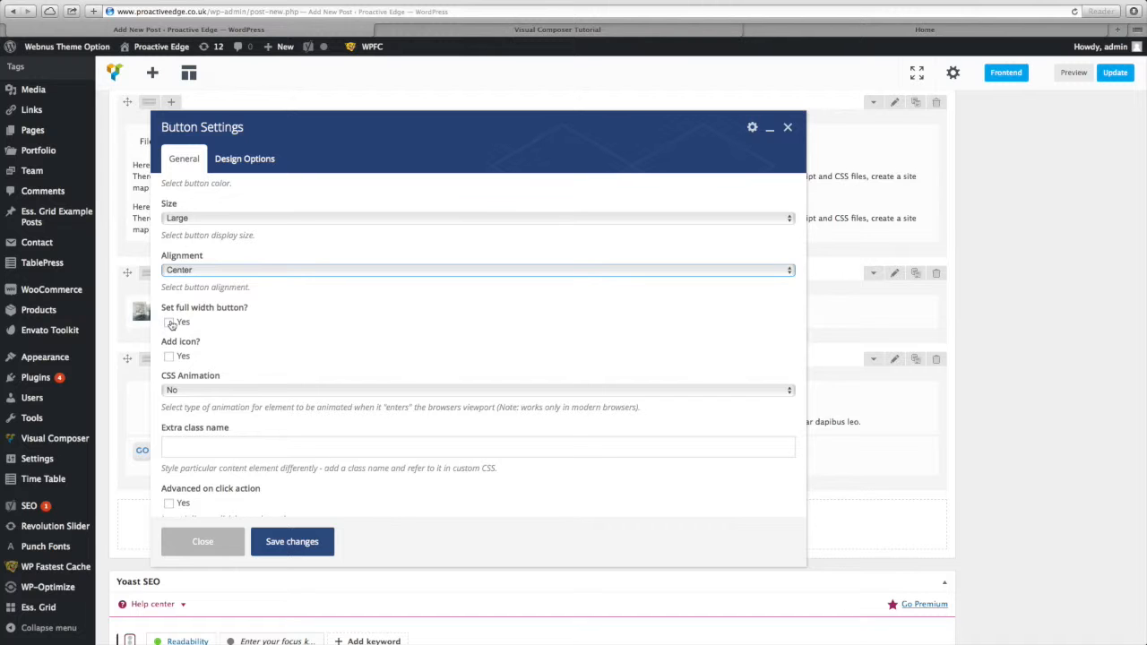
pyautogui.click(288, 543)
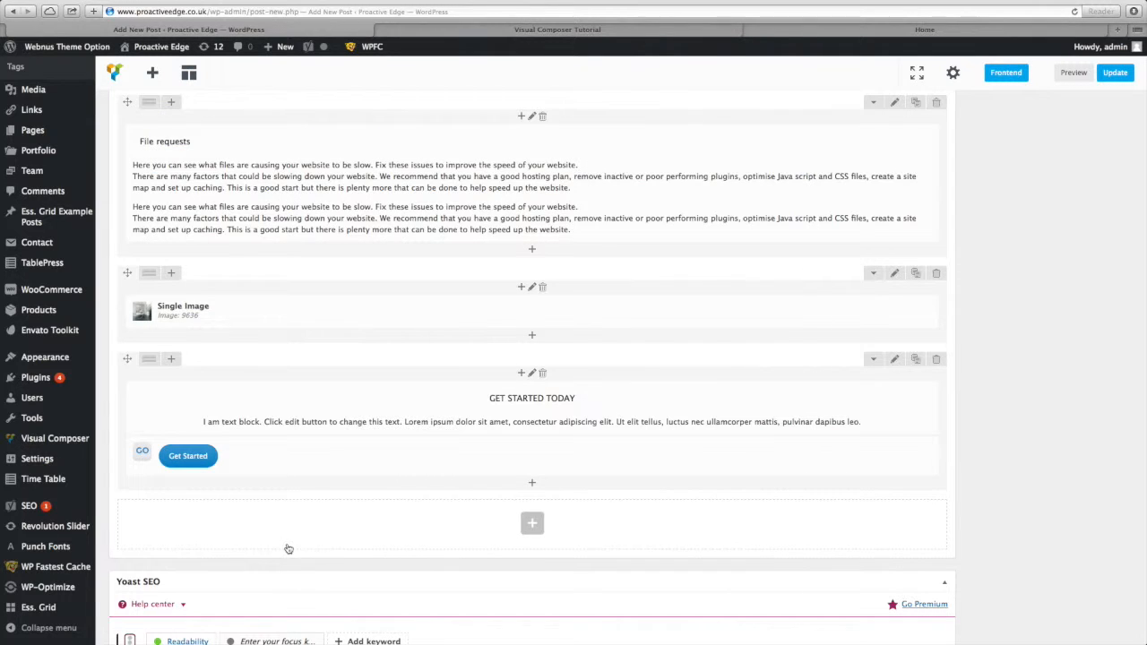
# Step: Preview the updated post and examine the call-to-action with its button and the layout of the whole page
pyautogui.scroll(10, 1106, 401)
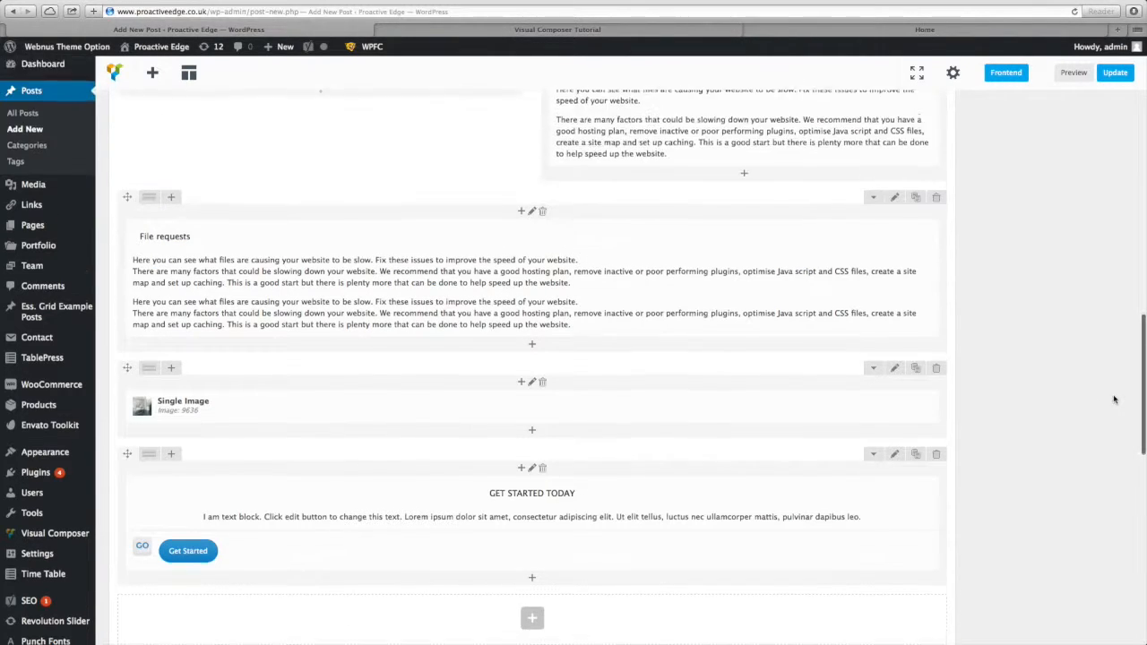
pyautogui.scroll(4, 1076, 397)
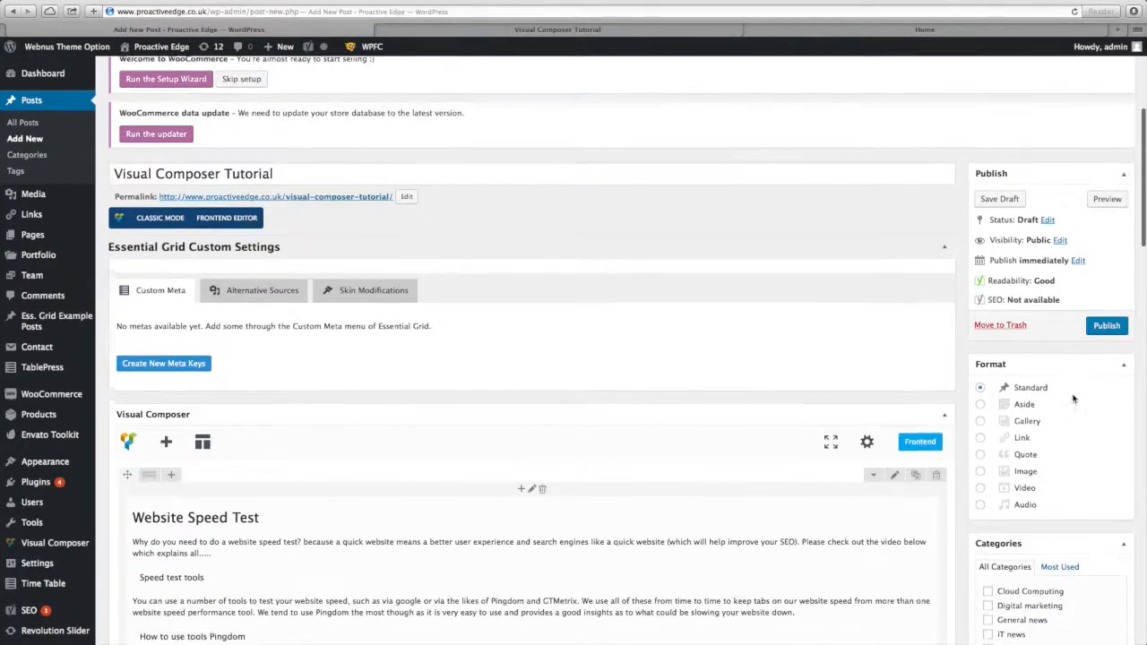
pyautogui.click(534, 33)
pyautogui.scroll(-9, 443, 257)
pyautogui.scroll(4, 444, 314)
pyautogui.scroll(-10, 443, 311)
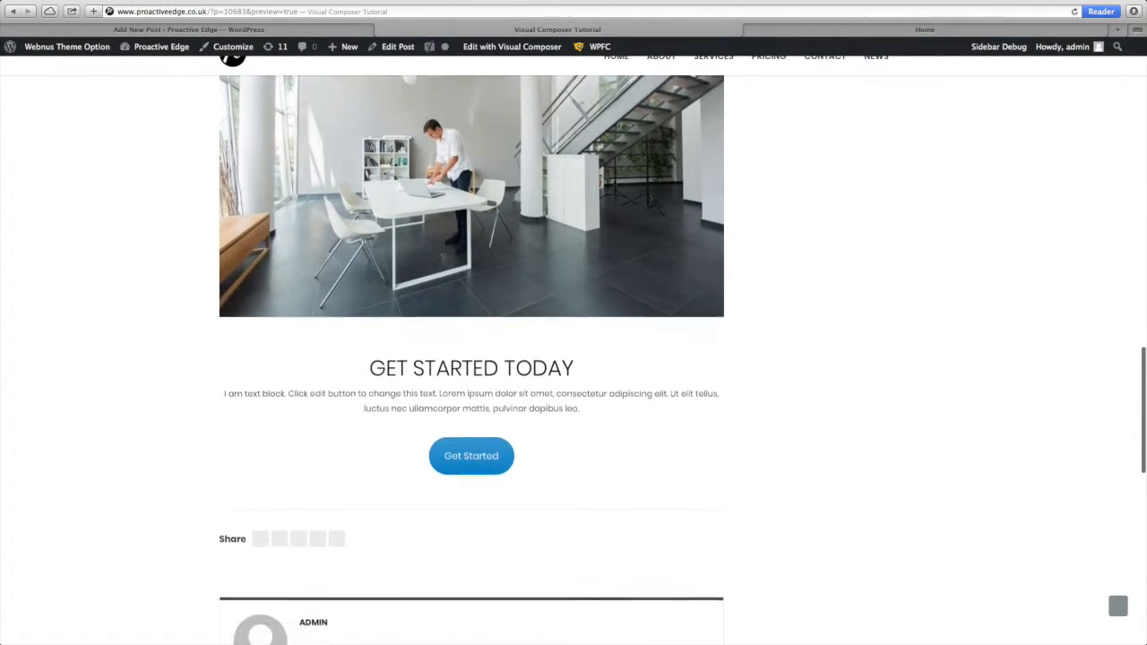
pyautogui.scroll(-4, 581, 324)
pyautogui.scroll(7, 582, 322)
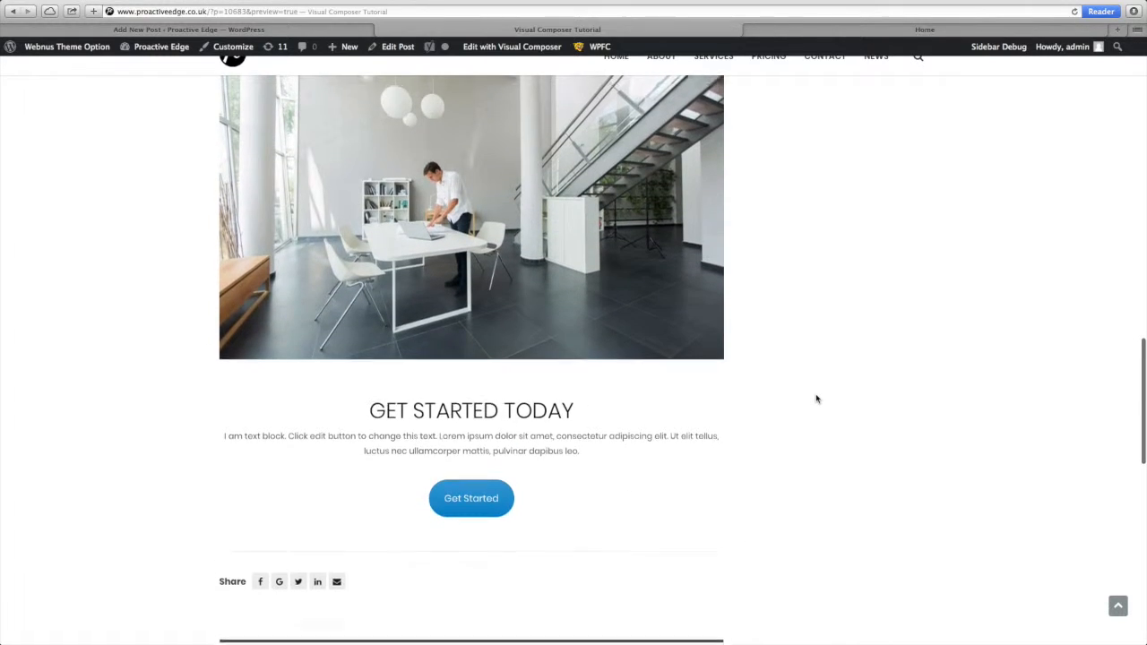
pyautogui.scroll(15, 816, 399)
pyautogui.scroll(10, 560, 364)
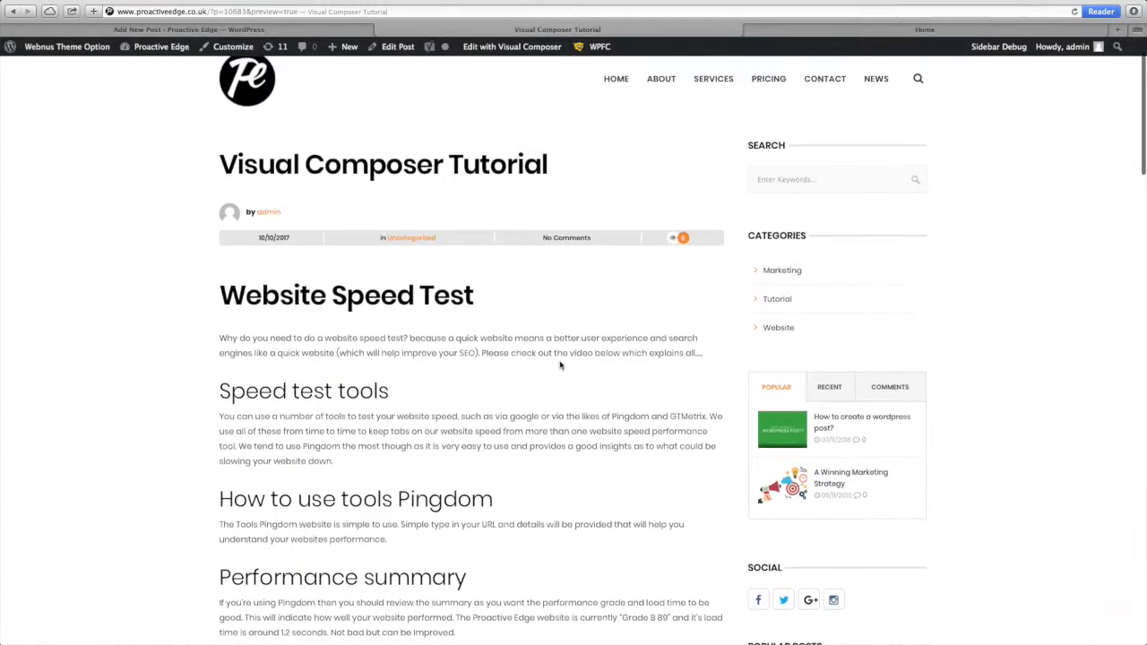